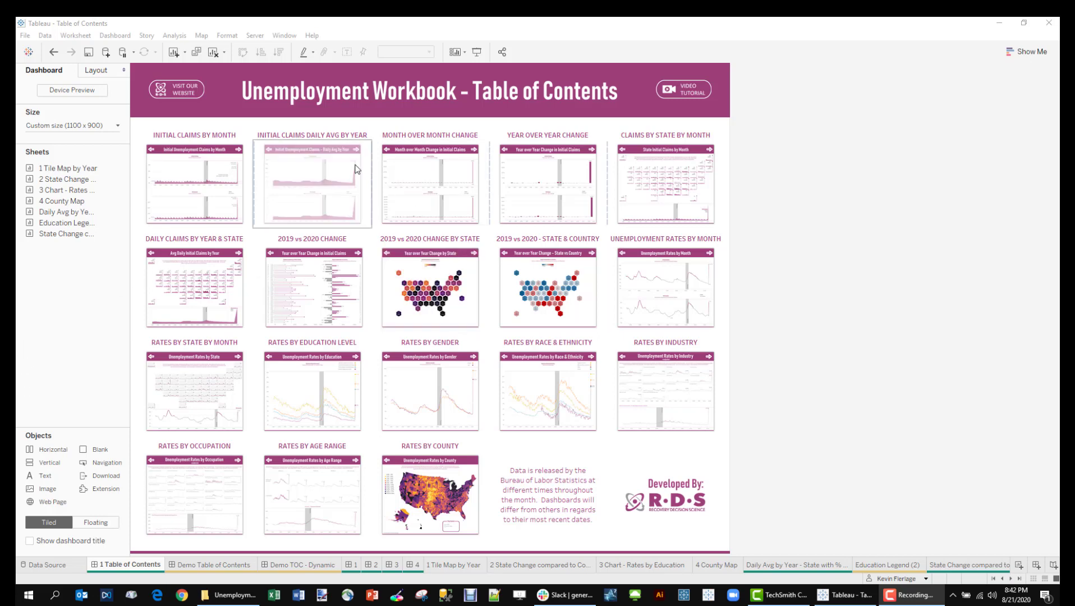
click(306, 163)
click(193, 170)
click(247, 256)
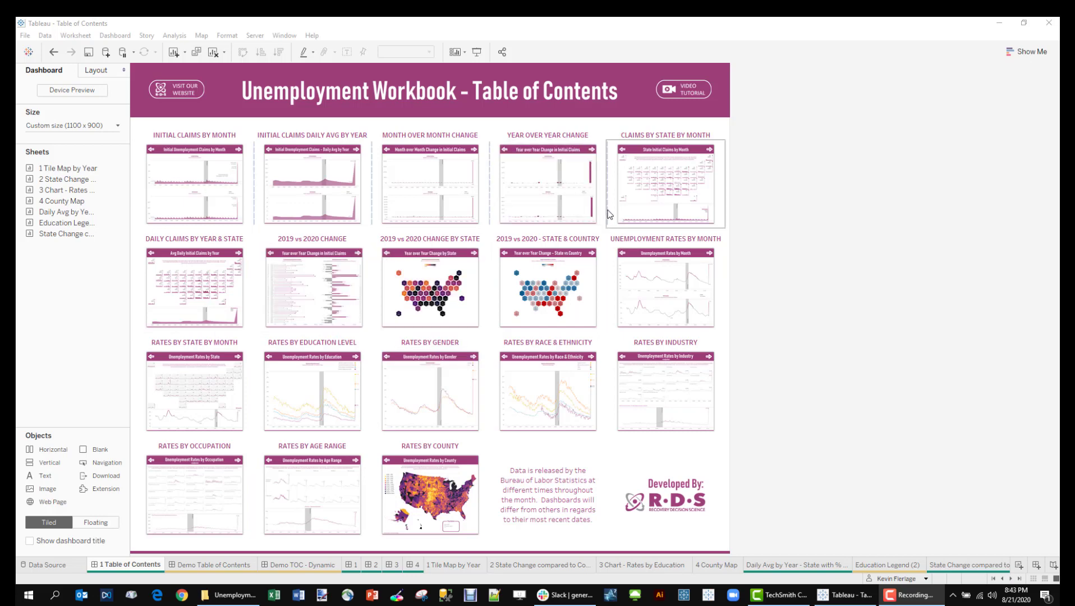
click(477, 53)
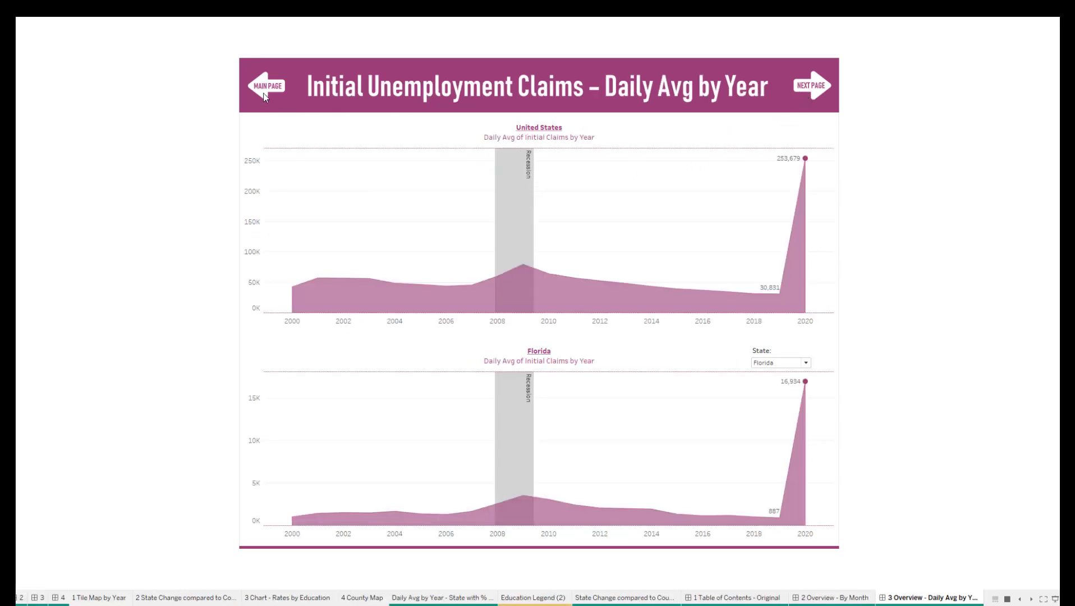
click(265, 95)
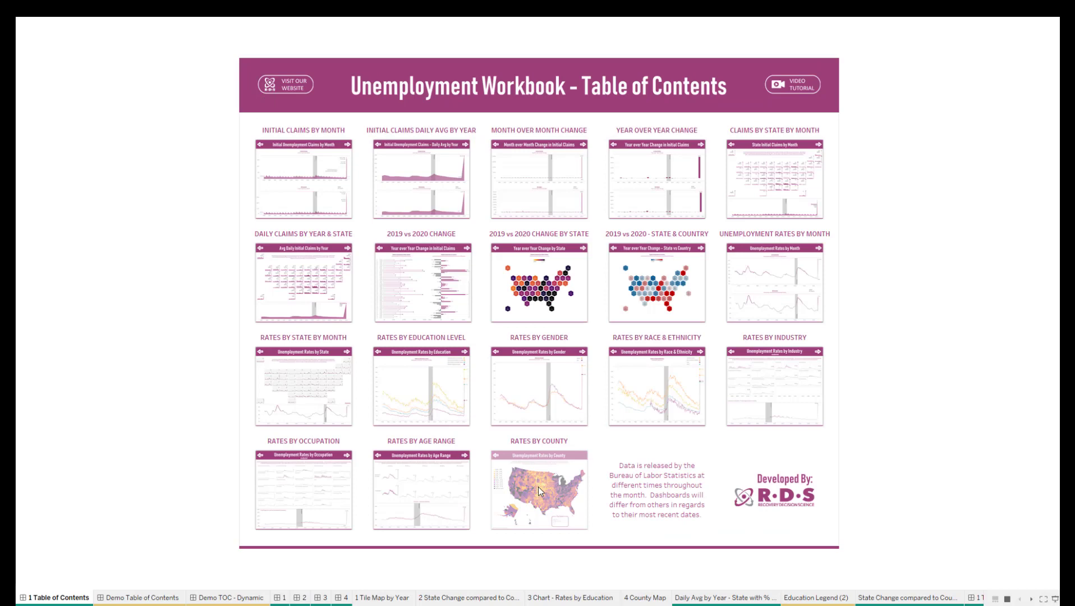
click(426, 391)
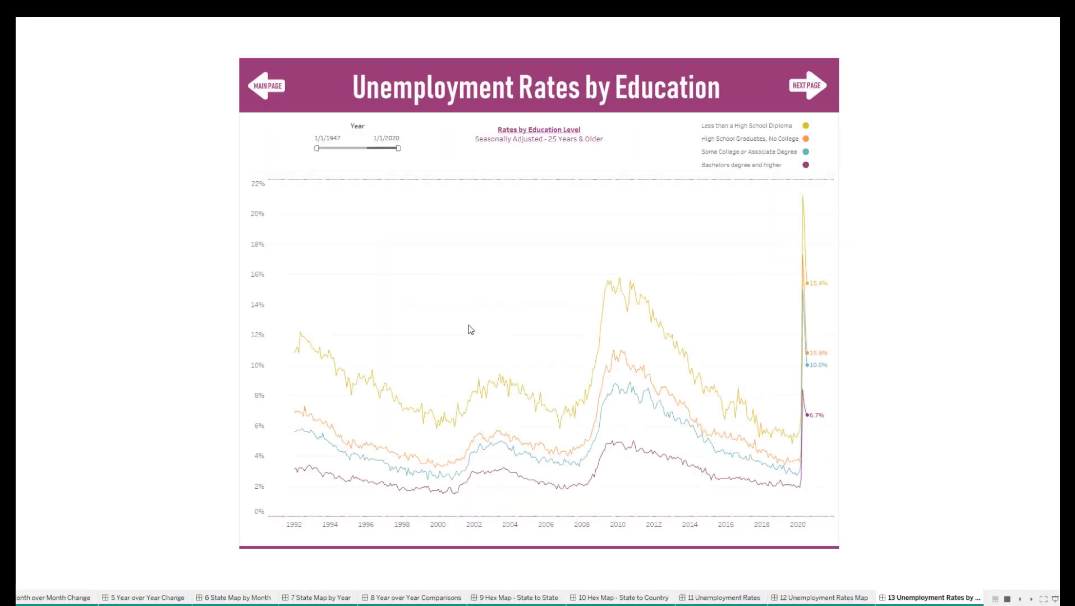
click(265, 94)
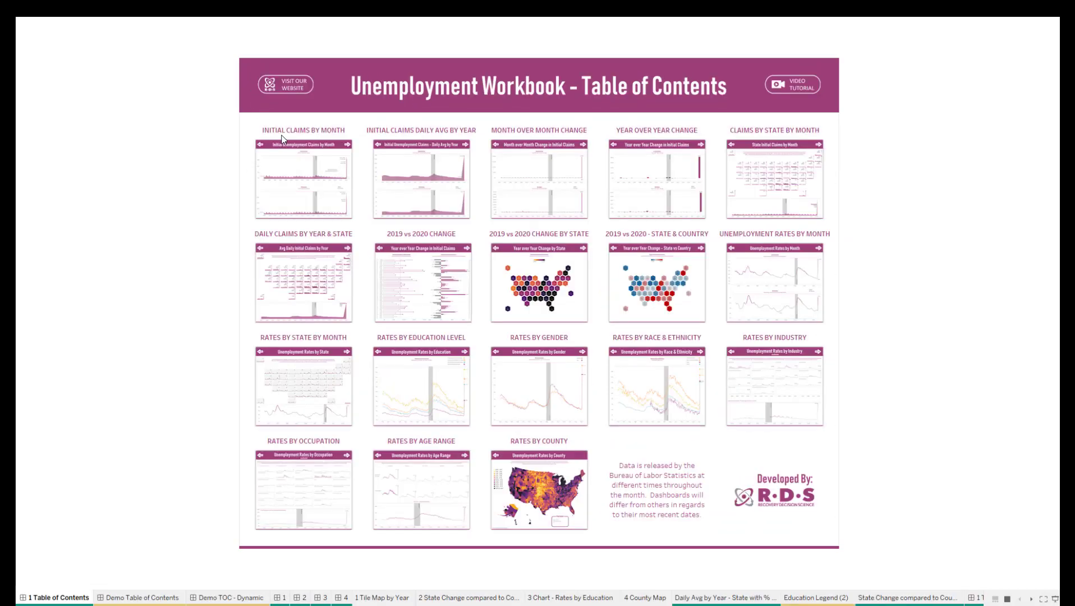
key(Escape)
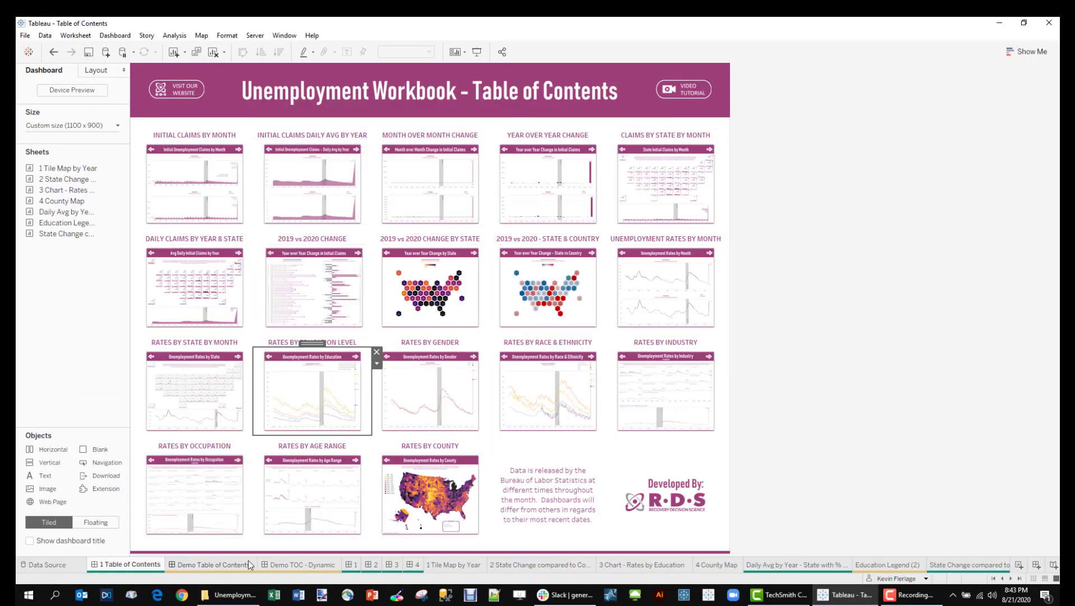
From sheet 1, start a dashboard image export and cancel it, then switch to the Demo Table of Contents dashboard
click(354, 570)
click(115, 36)
click(134, 136)
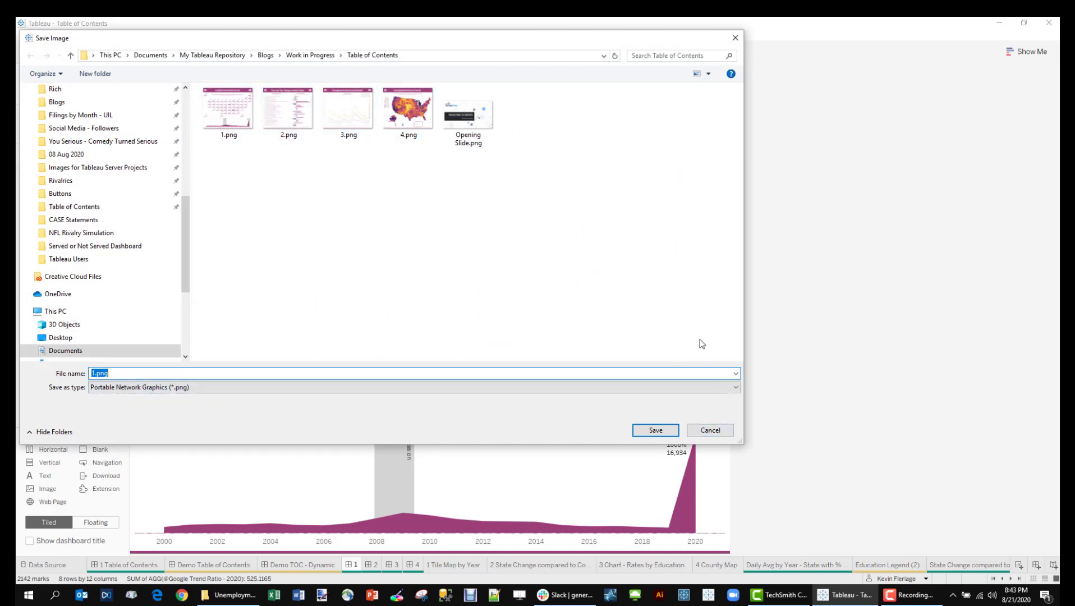
click(714, 431)
click(223, 564)
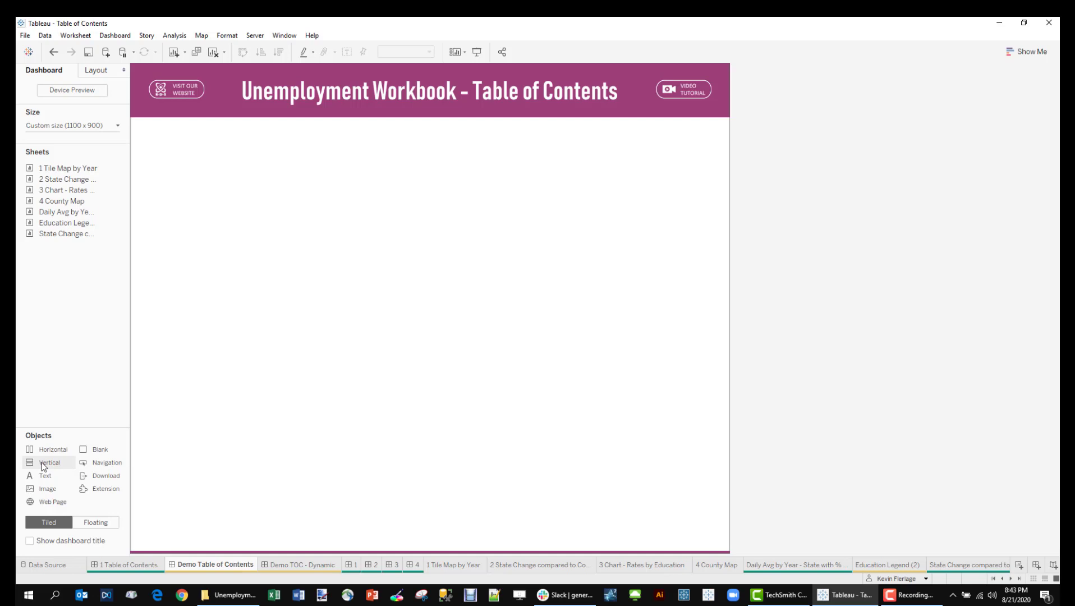
Place a floating vertical container on the dashboard and enlarge it to fill most of the page
drag(41, 462, 92, 443)
drag(241, 251, 168, 169)
click(105, 525)
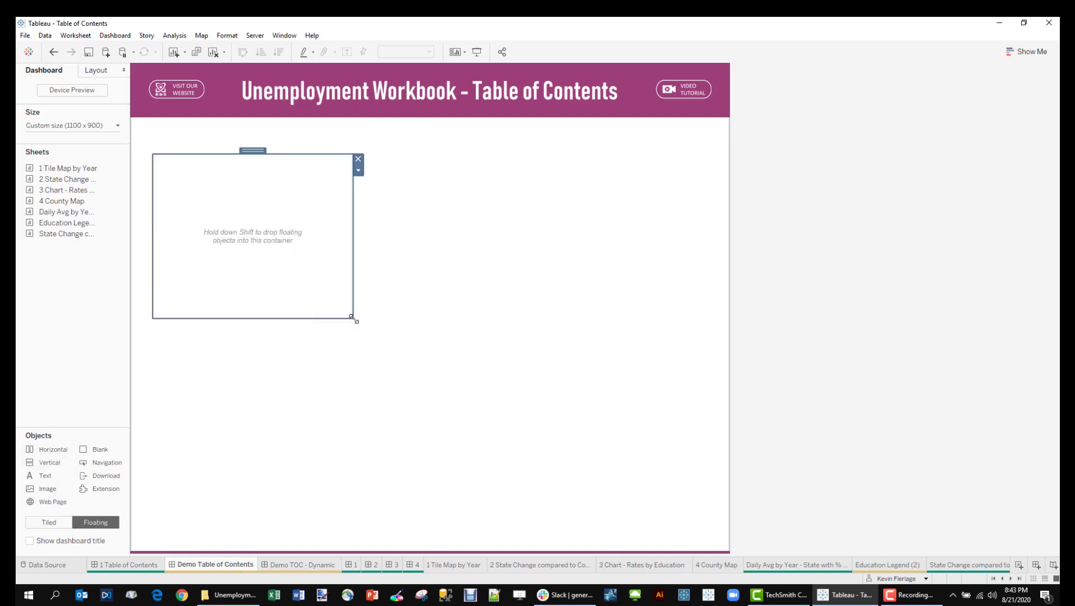
drag(353, 318, 702, 517)
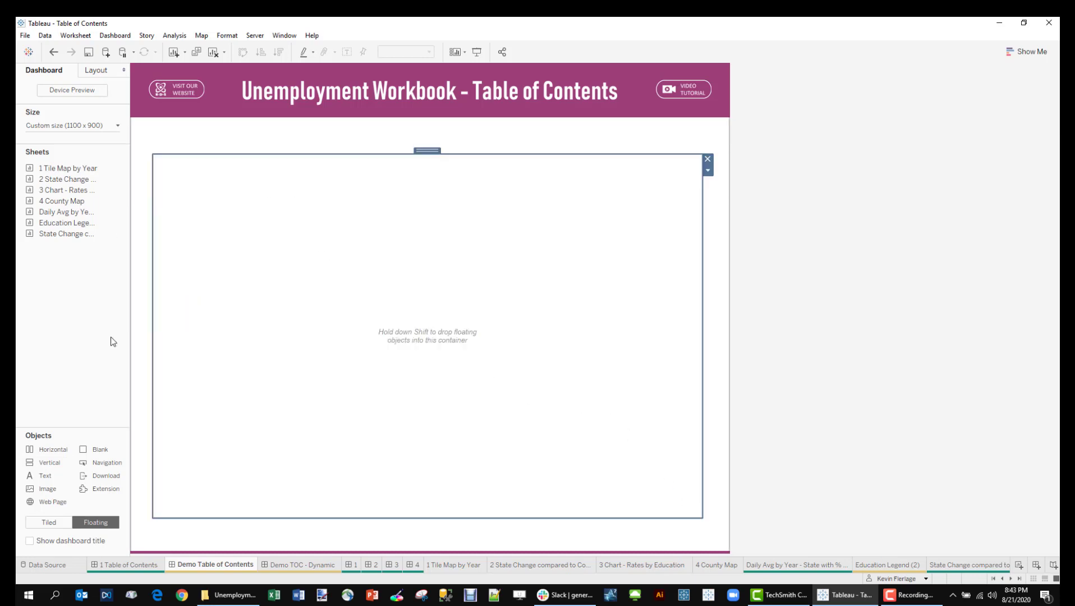
Stack horizontal containers inside the vertical container to form the rows
drag(46, 457, 182, 376)
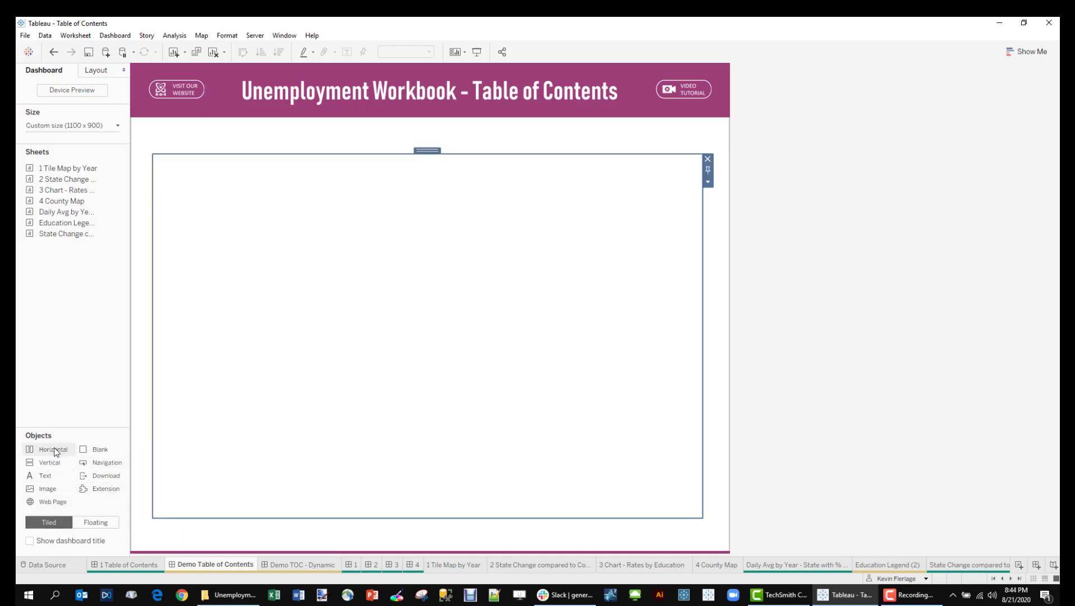
drag(54, 449, 248, 303)
drag(277, 188, 269, 157)
drag(31, 465, 199, 343)
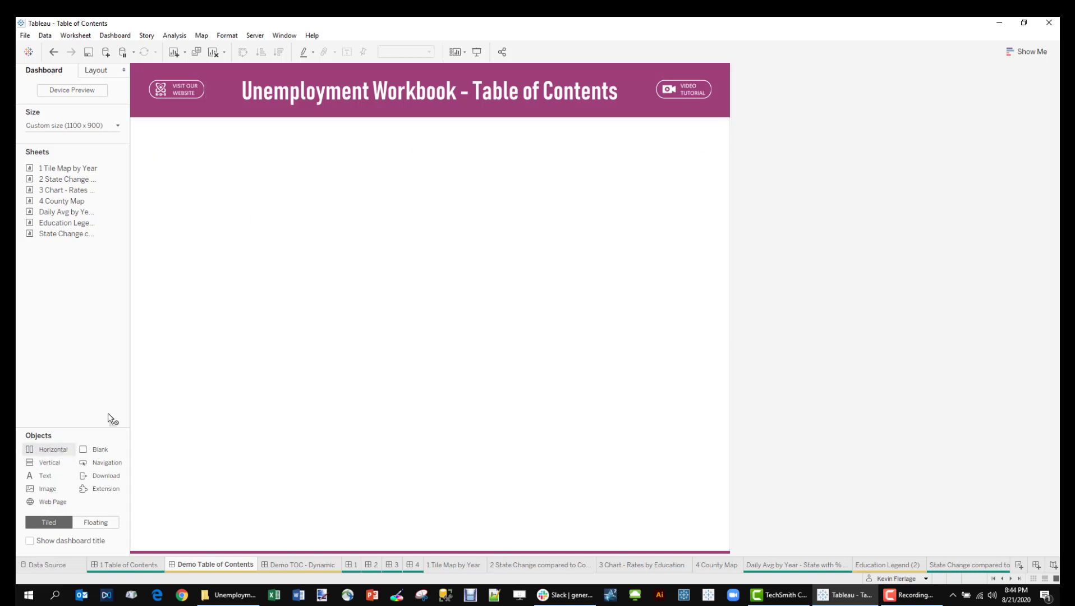
Set the four-row vertical container's height to 600 pixels
double_click(432, 240)
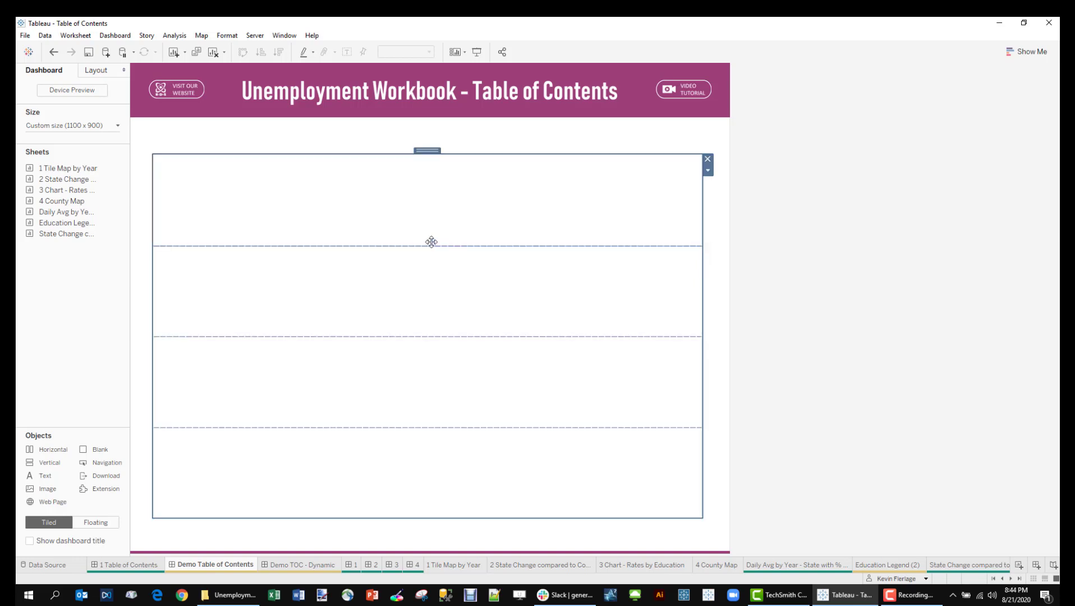
click(708, 170)
click(533, 185)
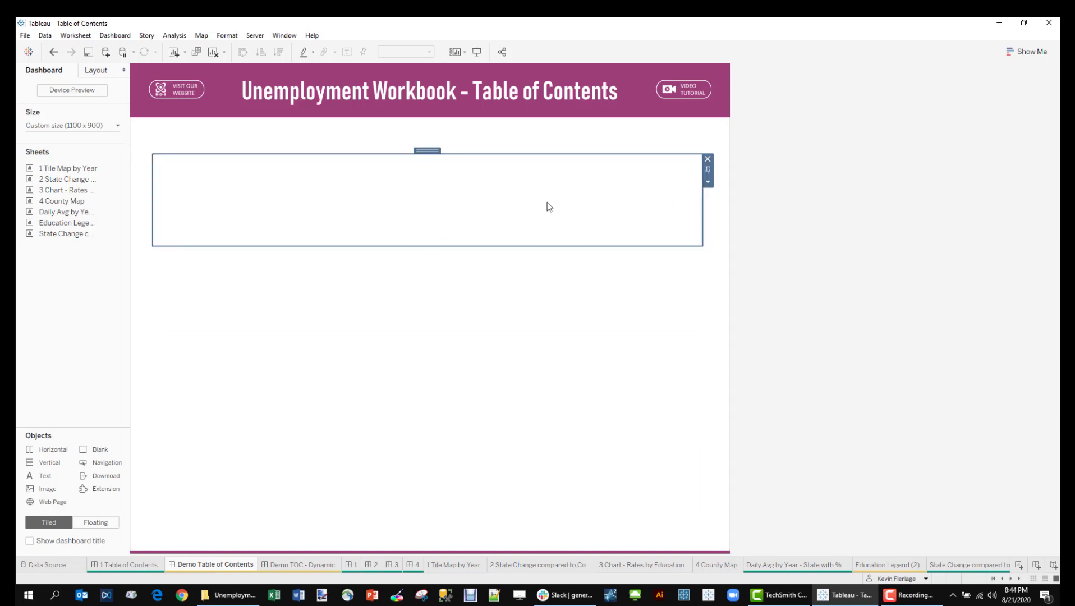
click(708, 182)
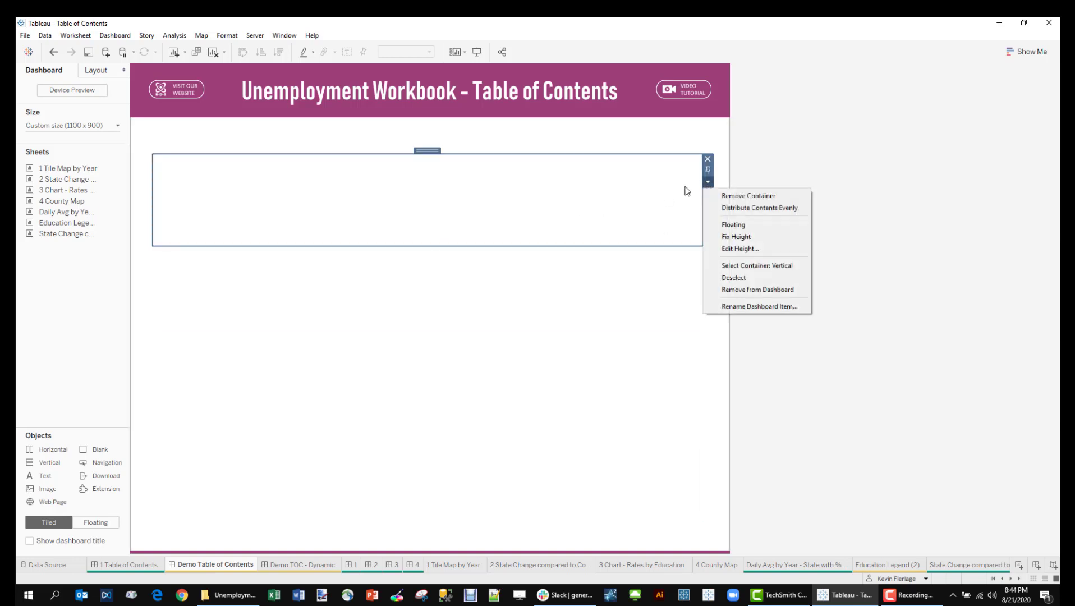
click(425, 163)
double_click(427, 149)
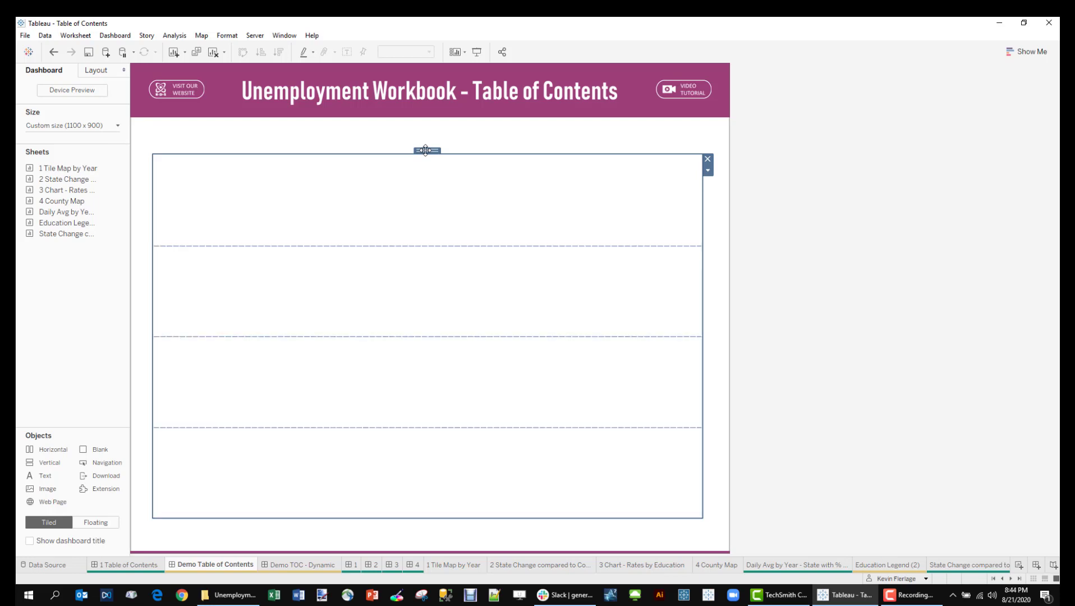
click(97, 70)
click(92, 192)
key(BackSpace)
key(BackSpace)
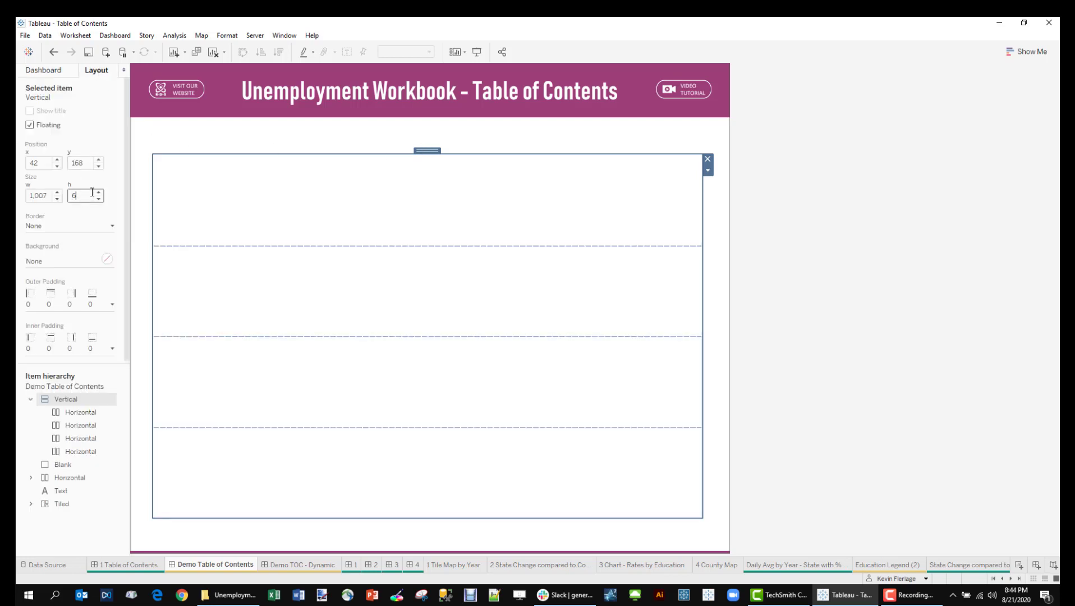
text(00)
key(Return)
Give the top row a fixed height of 50 pixels
click(506, 207)
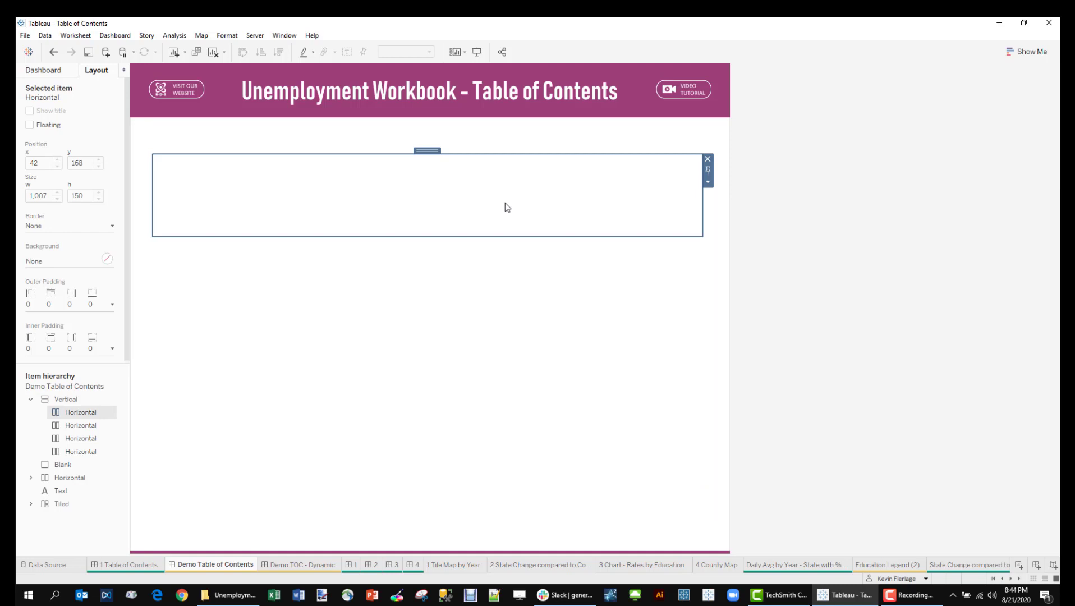
click(708, 181)
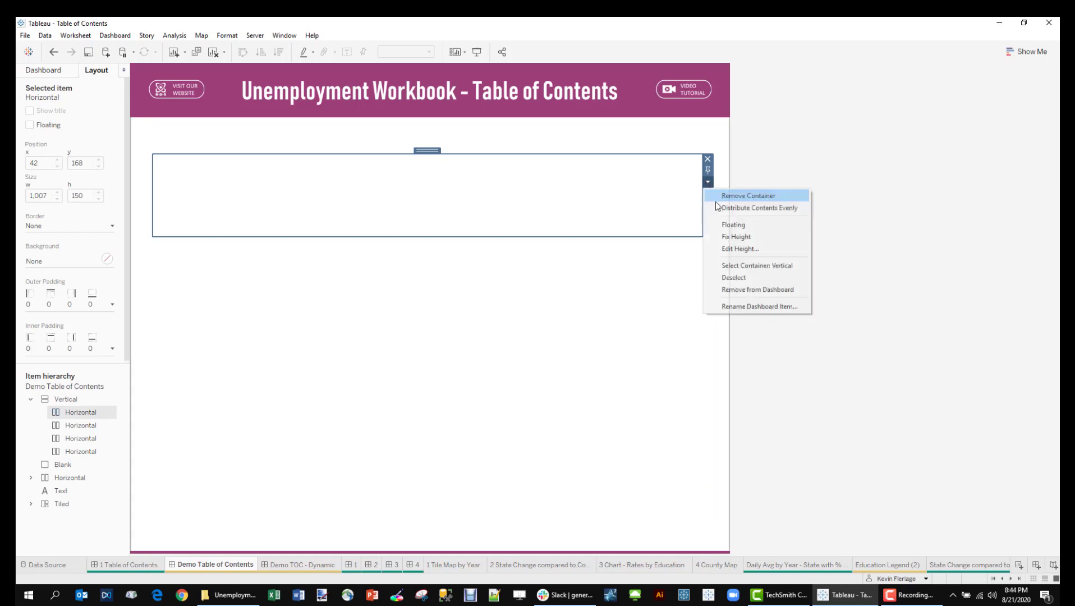
click(732, 248)
text(50)
key(Return)
Give the second and third rows fixed heights of 250 pixels each
click(574, 238)
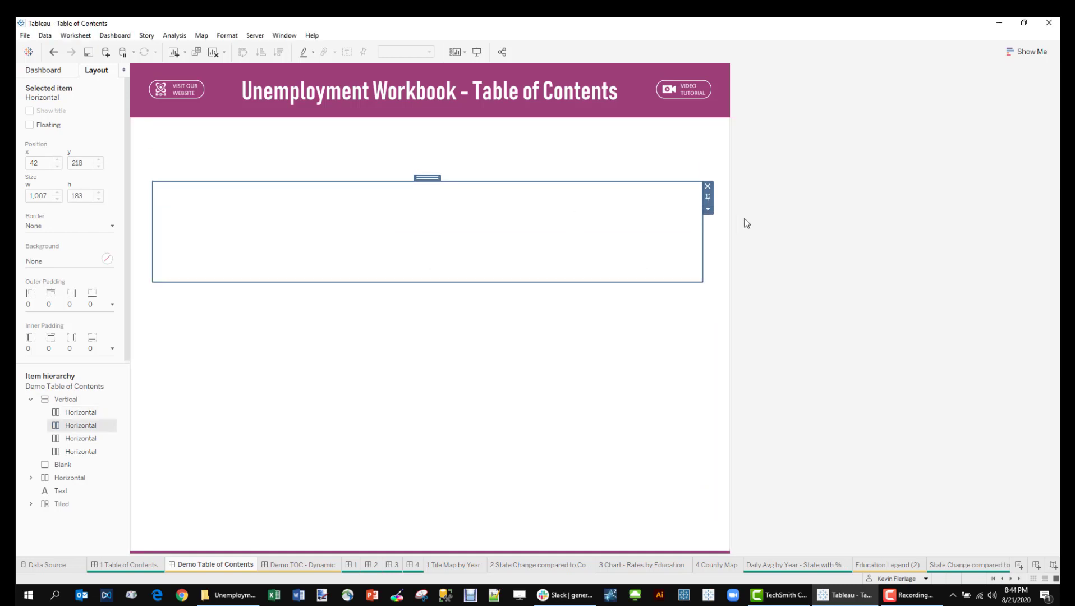
click(708, 208)
click(731, 276)
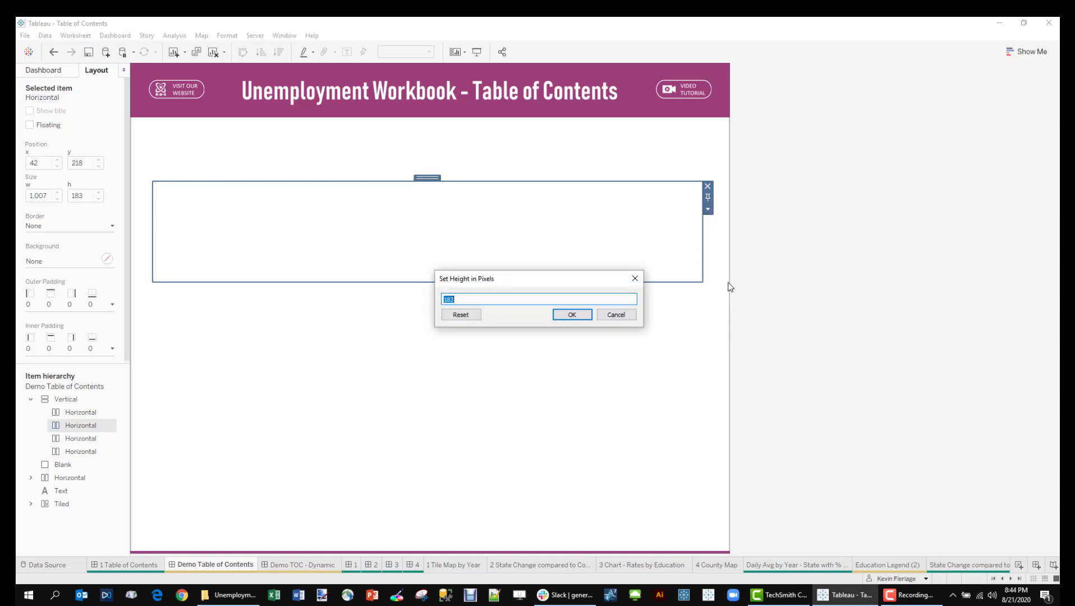
text(250)
key(Return)
click(592, 374)
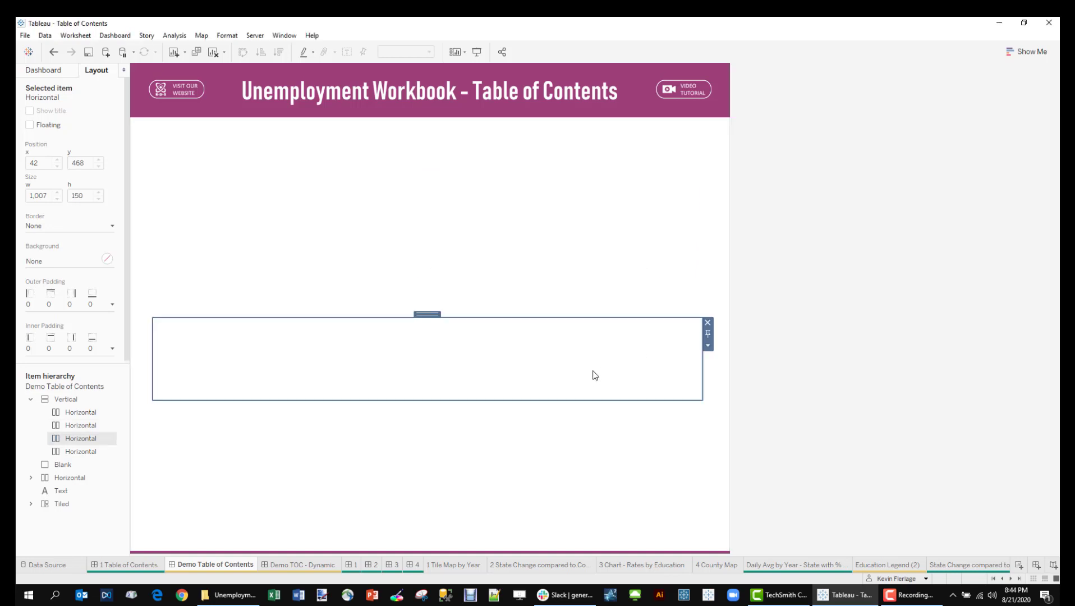
click(708, 345)
click(739, 412)
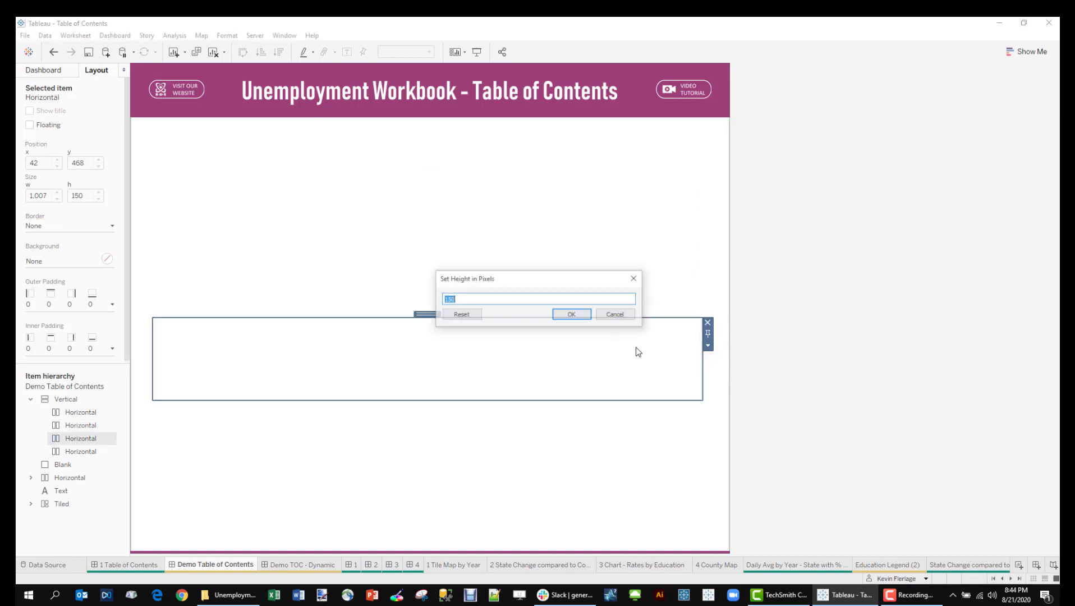
text(250)
key(Return)
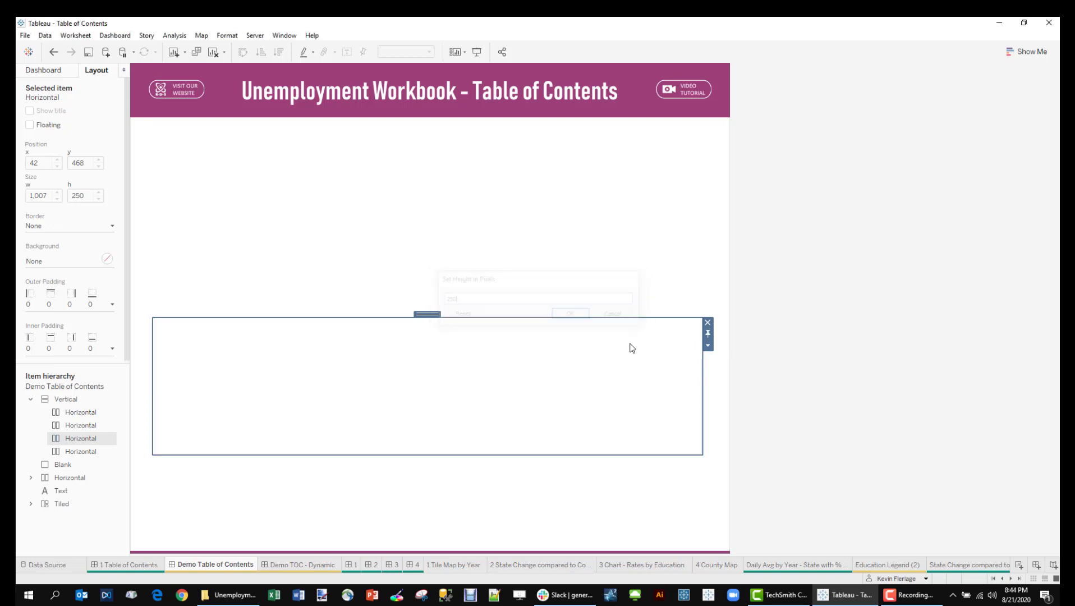
Thin the spacer rows to a 5-pixel height
click(486, 476)
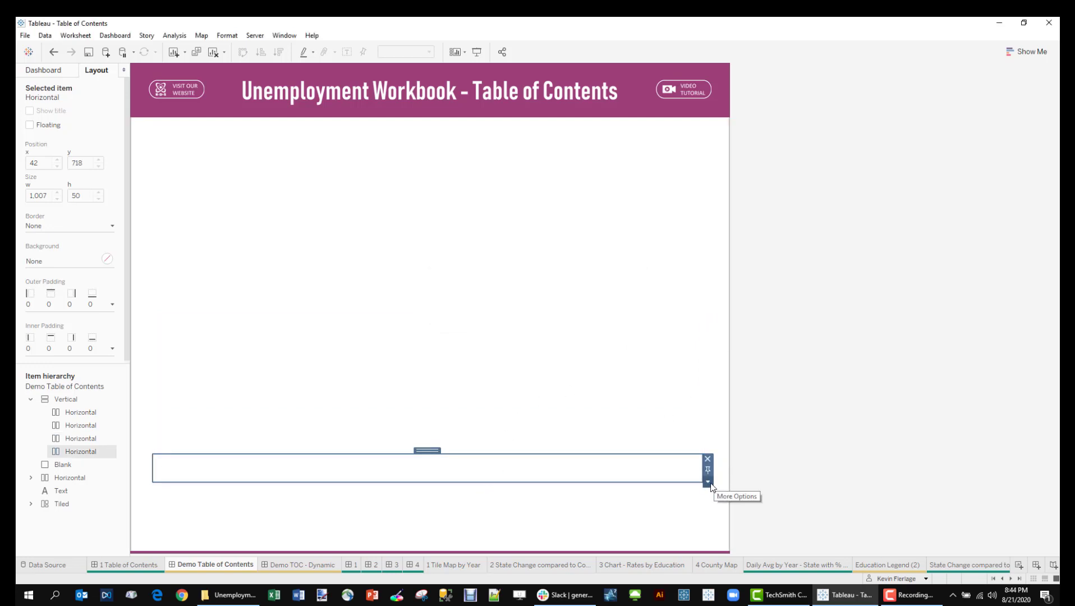
click(557, 384)
click(708, 345)
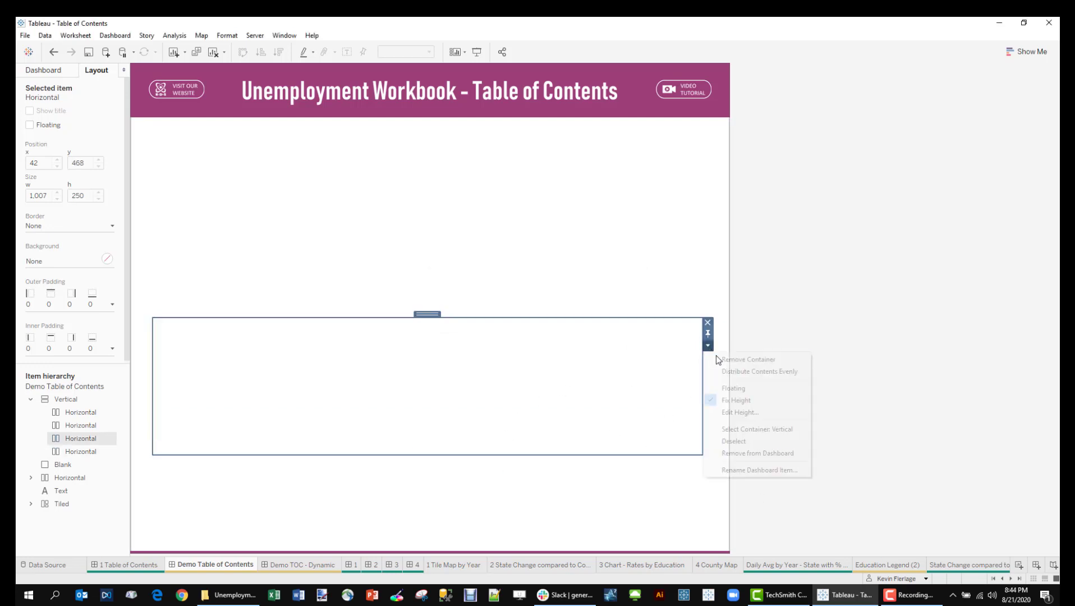
click(728, 411)
text(5)
key(Return)
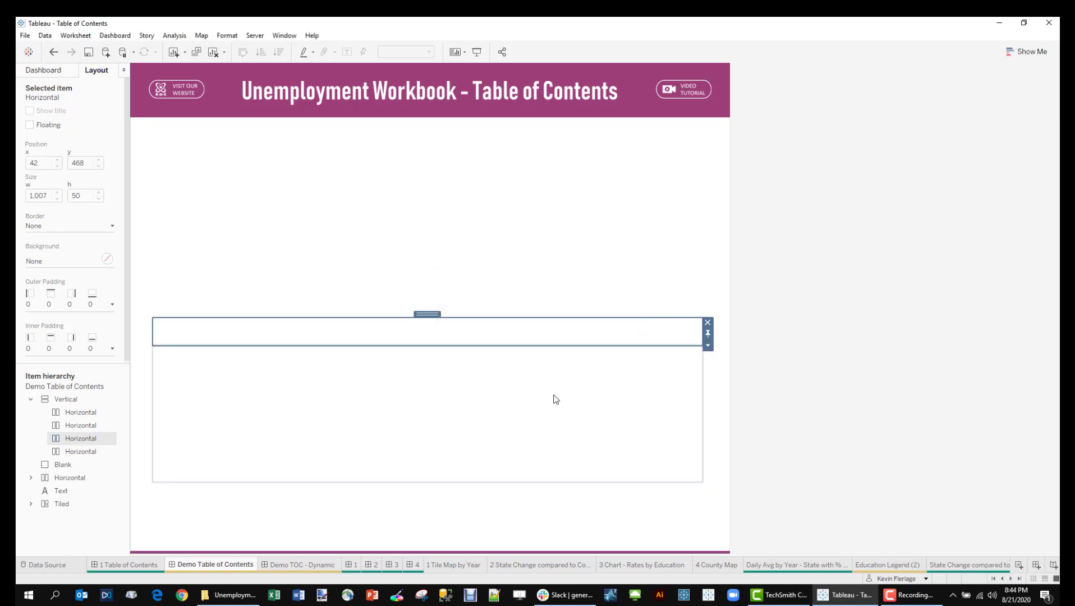
click(553, 401)
click(709, 373)
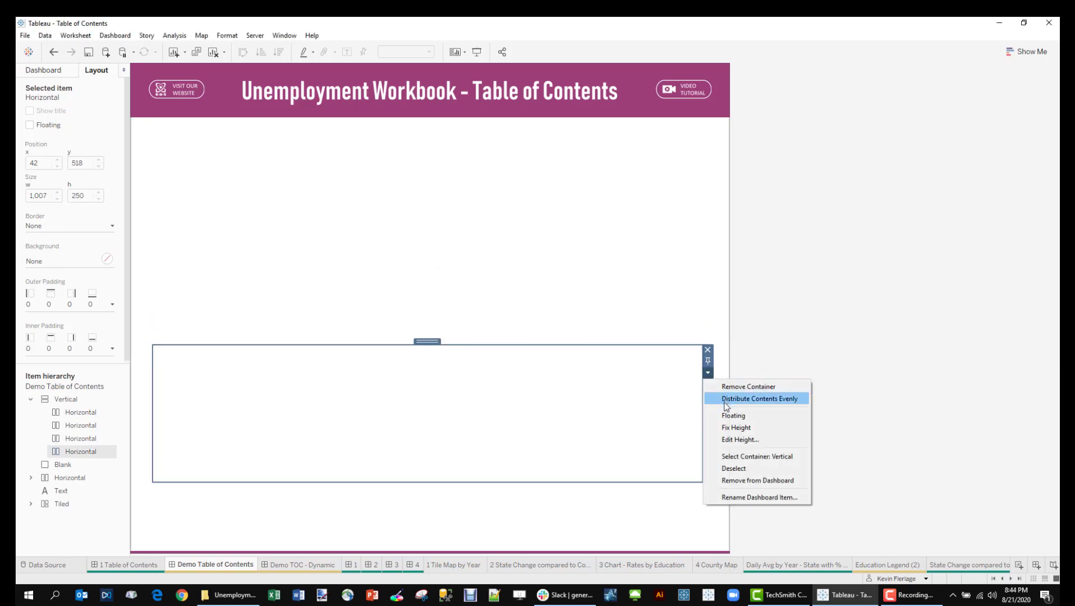
click(726, 440)
text(5)
key(Return)
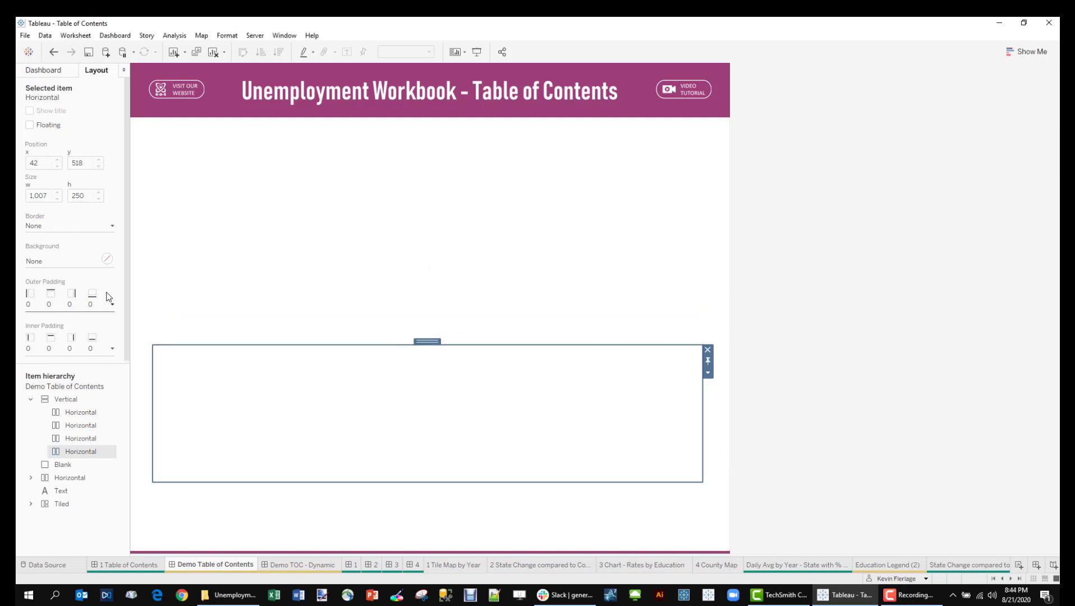
Add Navigation buttons to the upper container and distribute them evenly
click(44, 70)
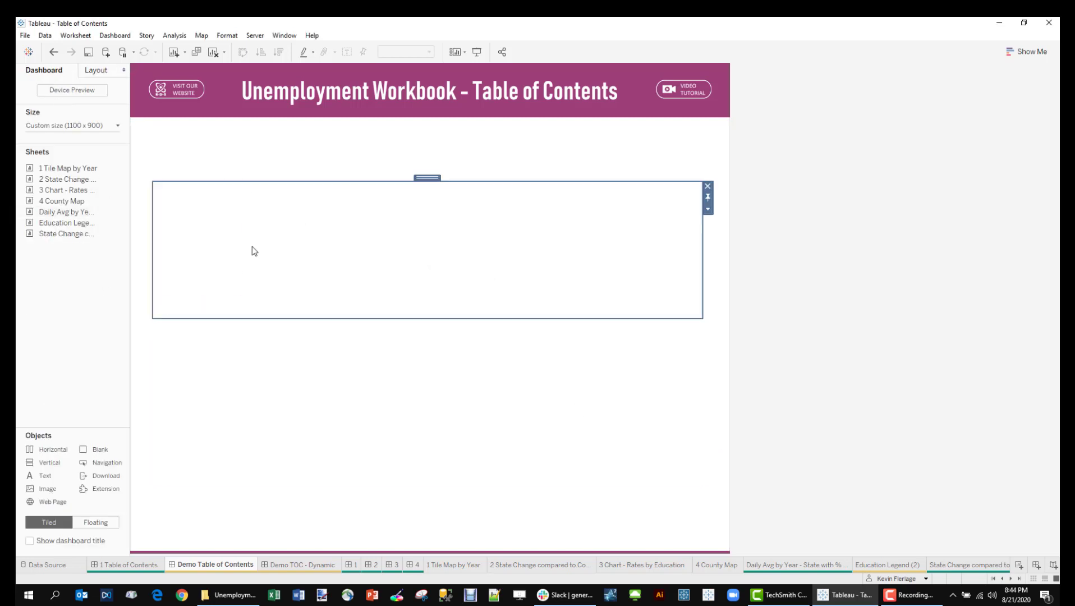
drag(103, 466, 259, 251)
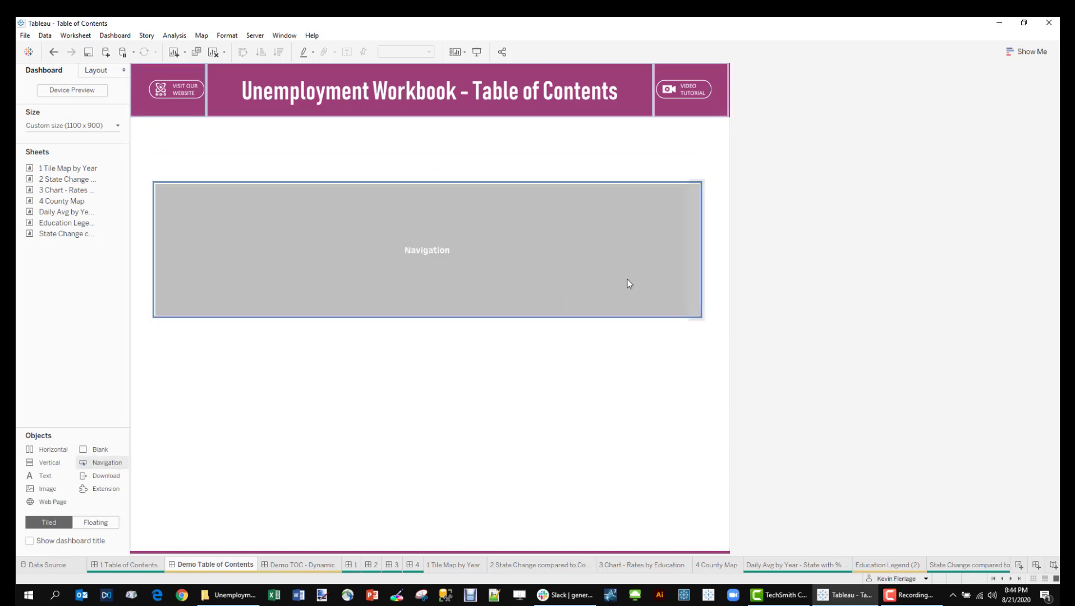
click(545, 214)
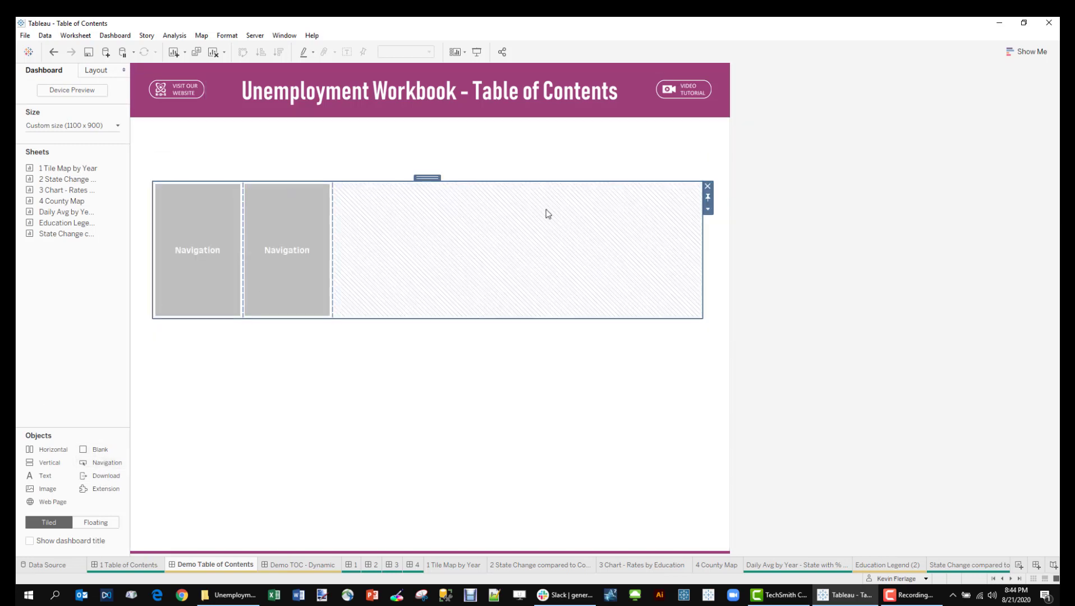
click(709, 209)
click(729, 235)
Add two Navigation buttons to the lower container and distribute them evenly
click(165, 454)
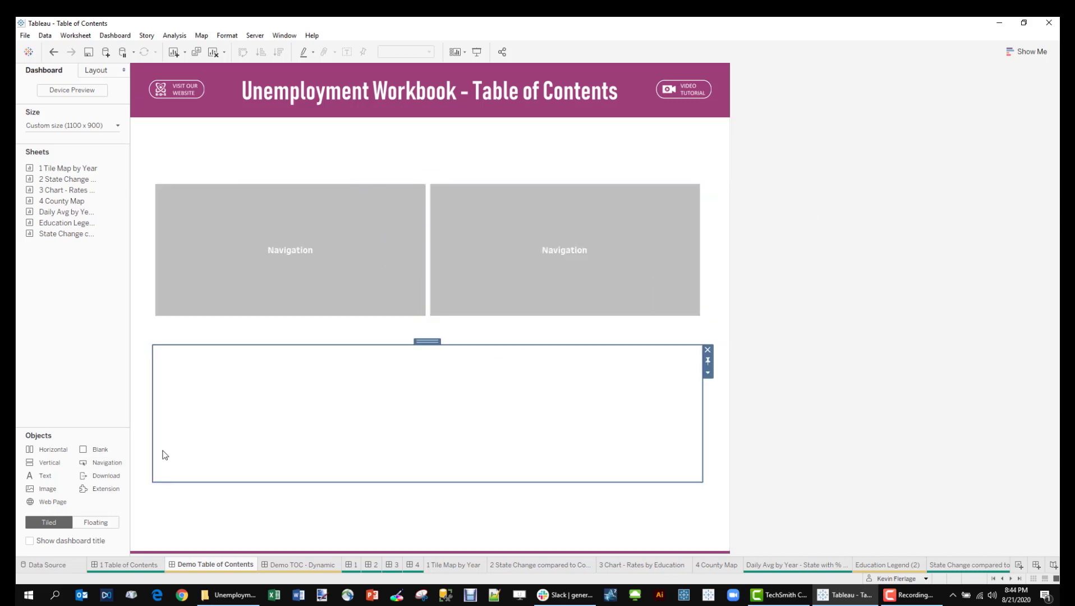
double_click(107, 462)
mouse_move(107, 463)
mouse_down()
mouse_move(641, 438)
mouse_move(465, 366)
mouse_up()
double_click(287, 340)
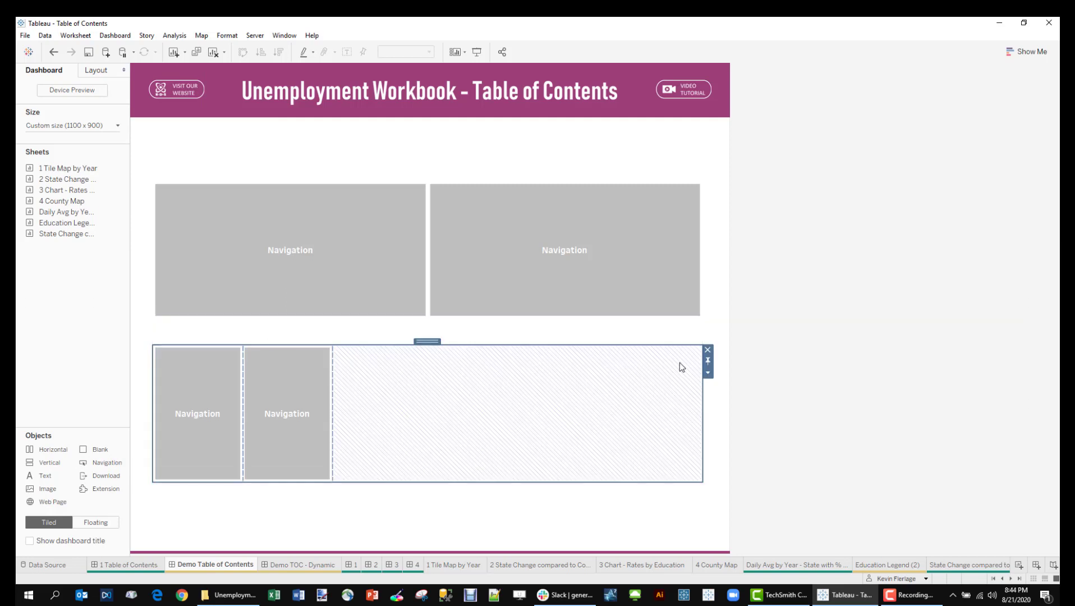
click(708, 372)
click(730, 398)
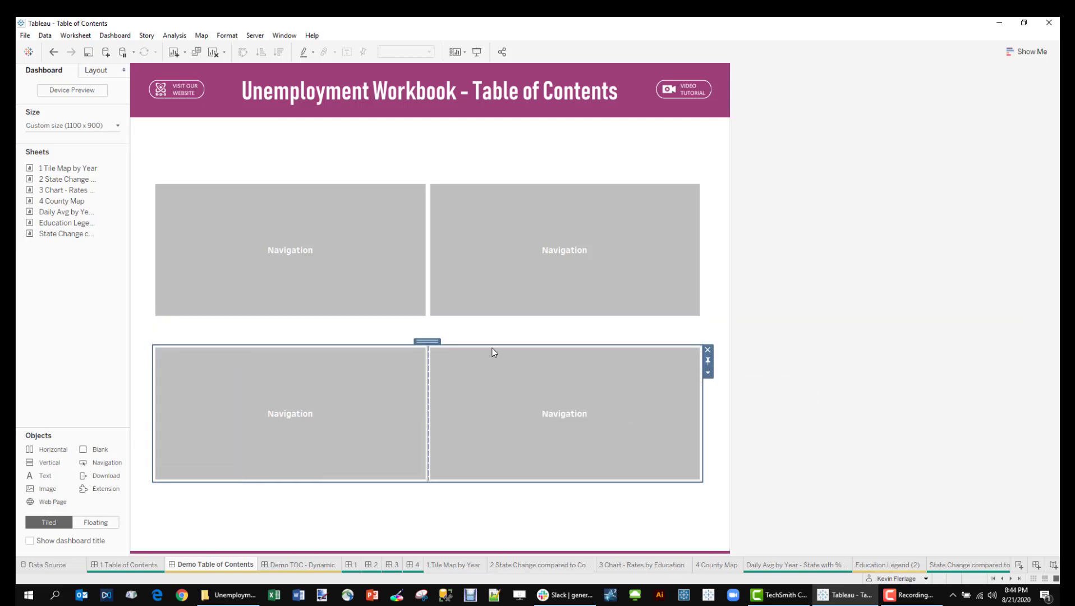
Add a text title 'TITLE FOR FIRST DASHBOARD' to the left of the top strip
click(275, 171)
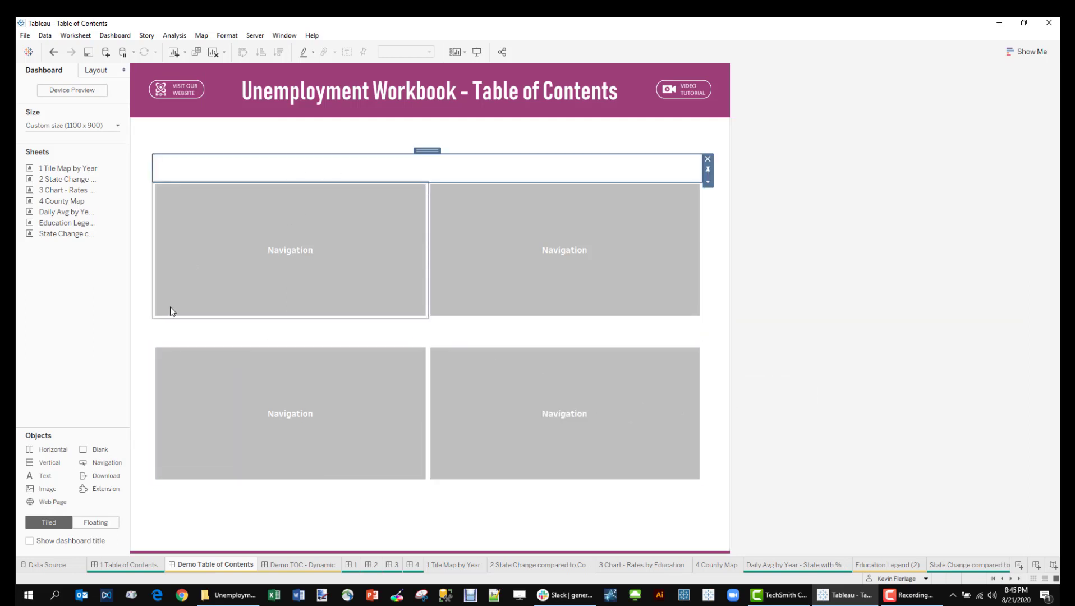
drag(45, 475, 221, 174)
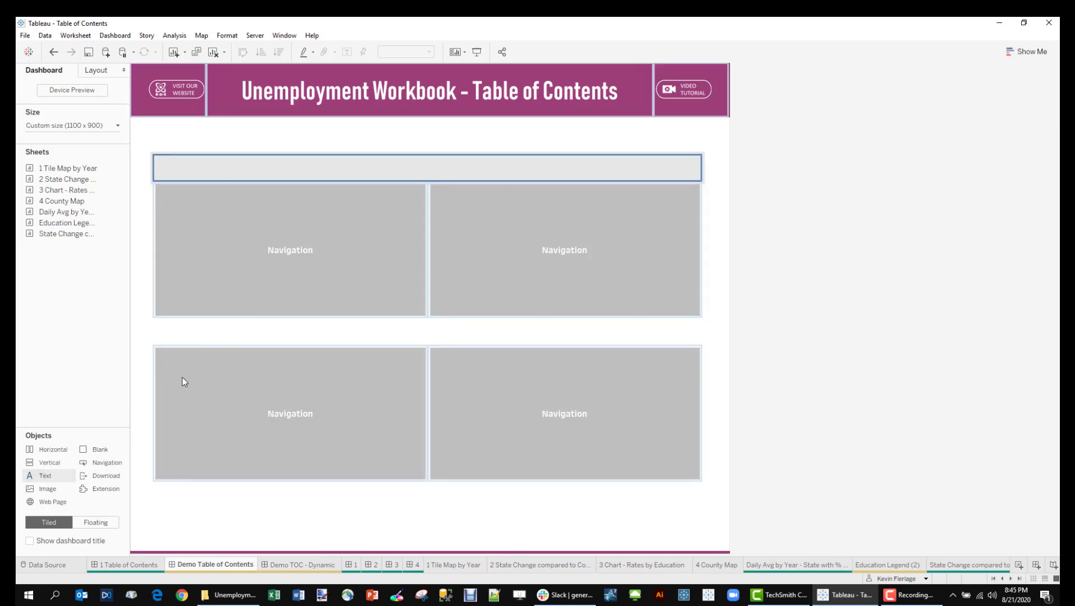
drag(408, 242, 425, 238)
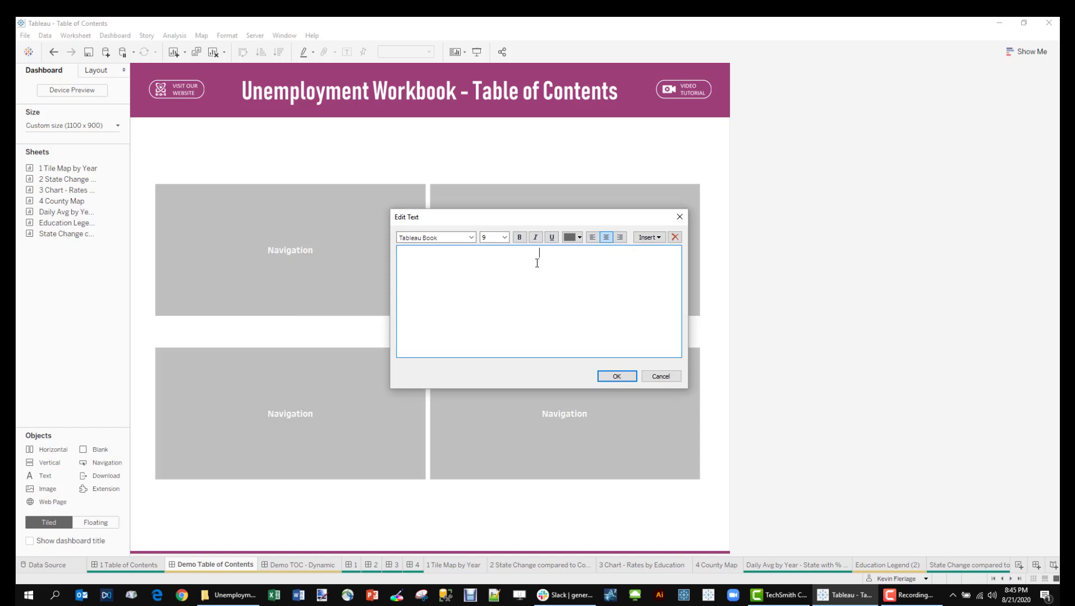
key(Caps_Lock)
text(TITLE)
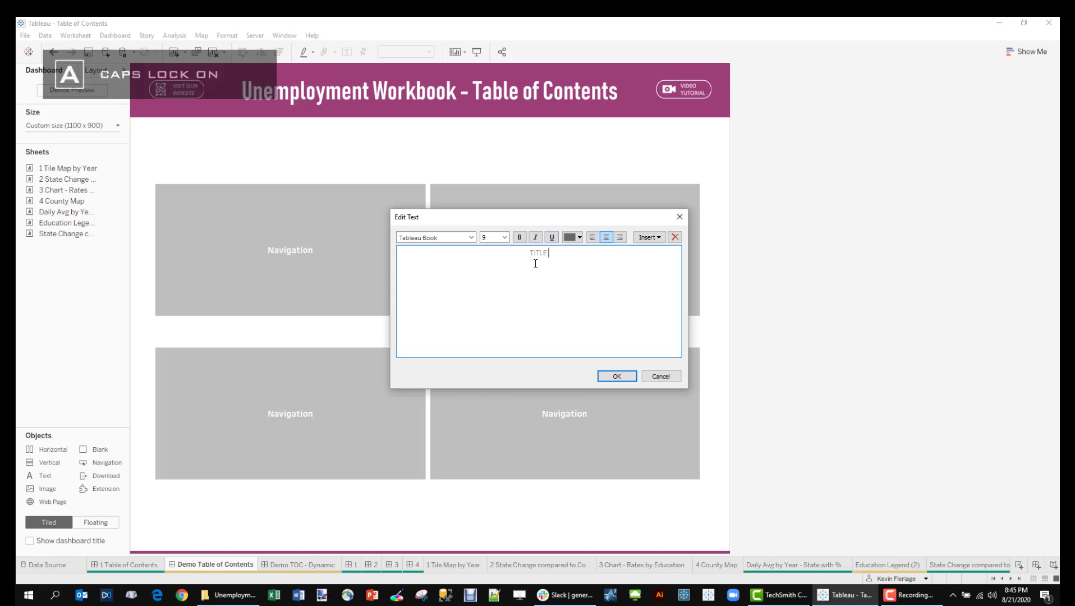
text( FOR FIRST DASHBOARD)
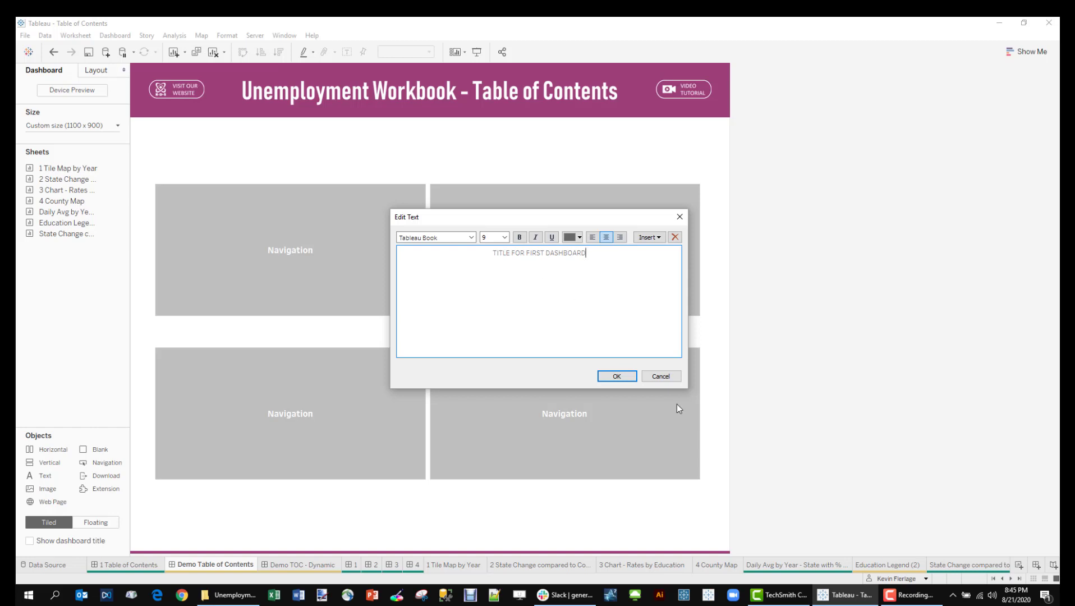
click(617, 376)
Add a second title 'I AM MORE HANDSOME THAN KEN' above the right button
drag(48, 476, 628, 161)
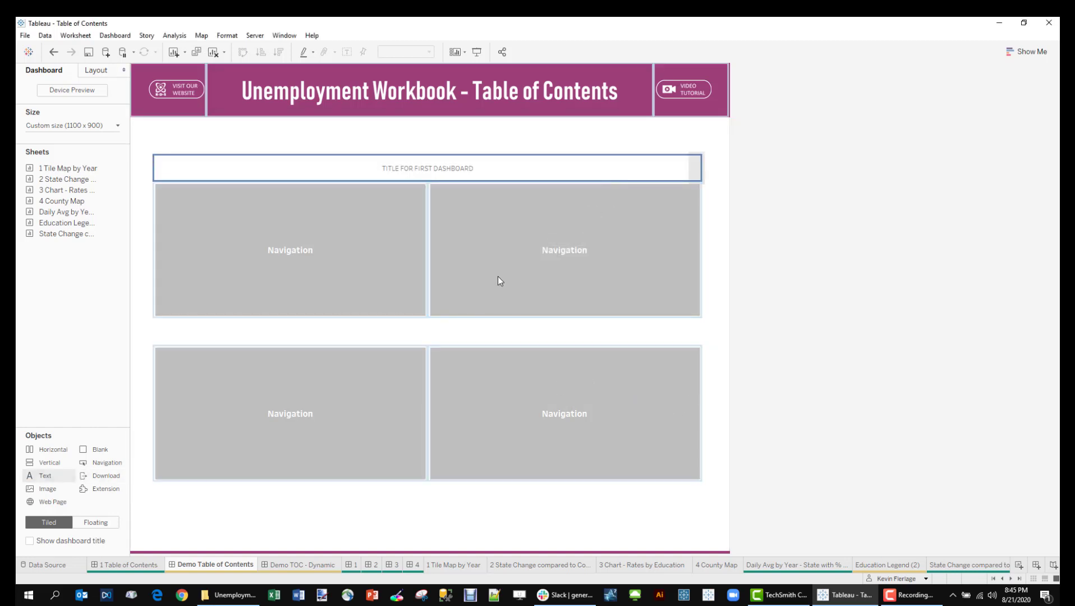
drag(588, 265, 589, 264)
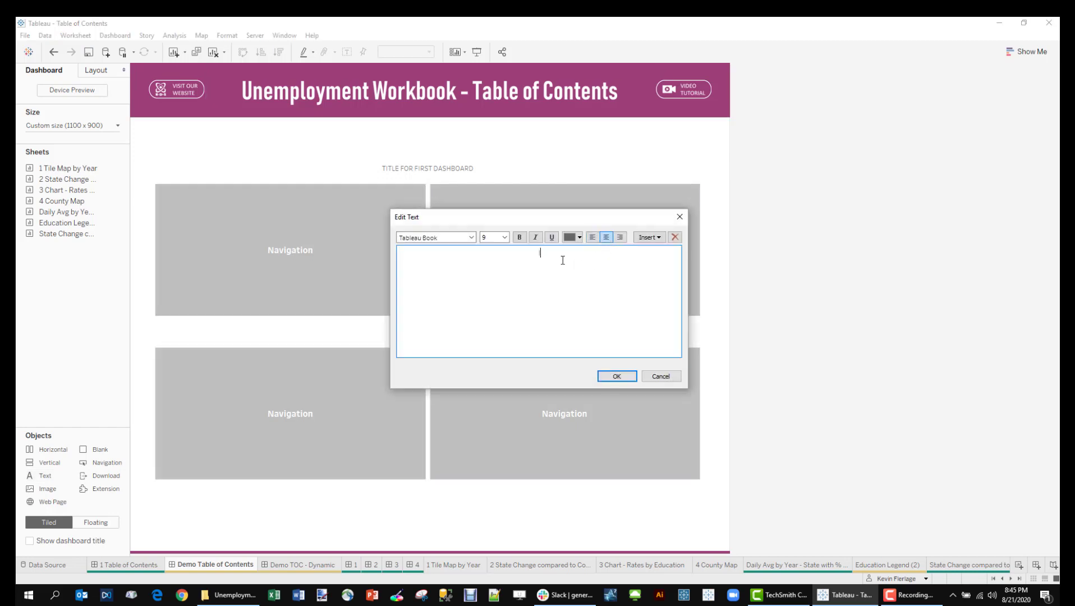
text(I AM MORE HANDSOME THAN KEN)
click(617, 376)
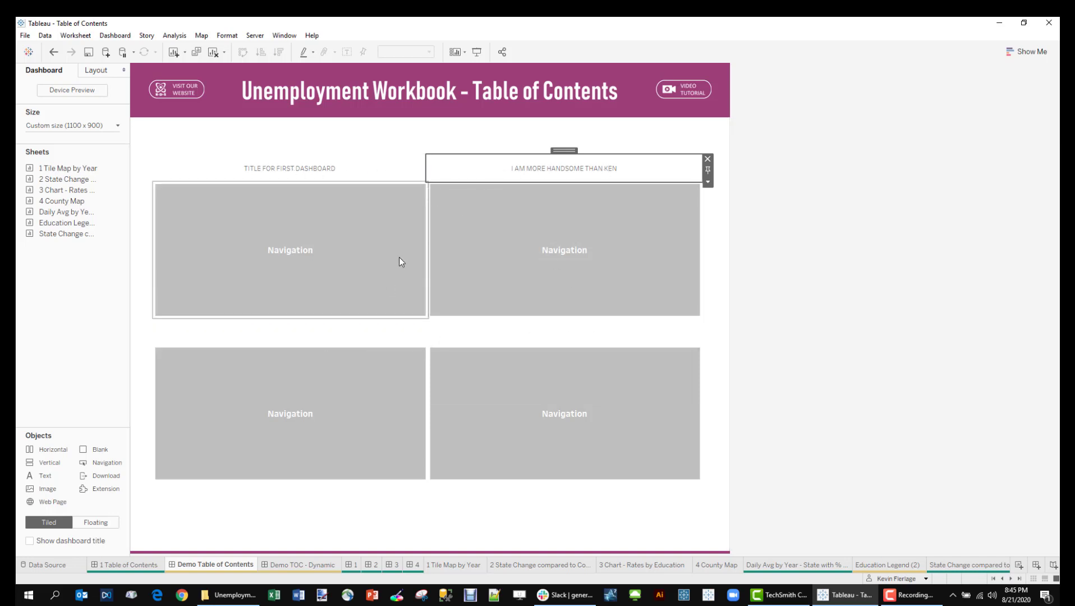
Make the top-left Navigation button an image button showing 1.png that navigates to sheet 1
click(383, 260)
click(434, 199)
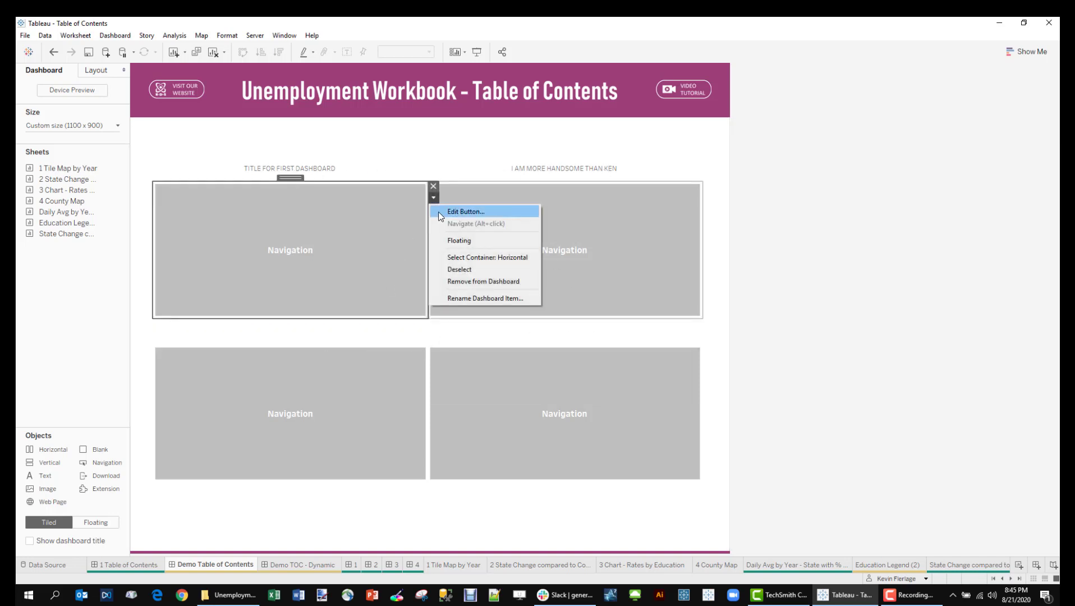
click(444, 211)
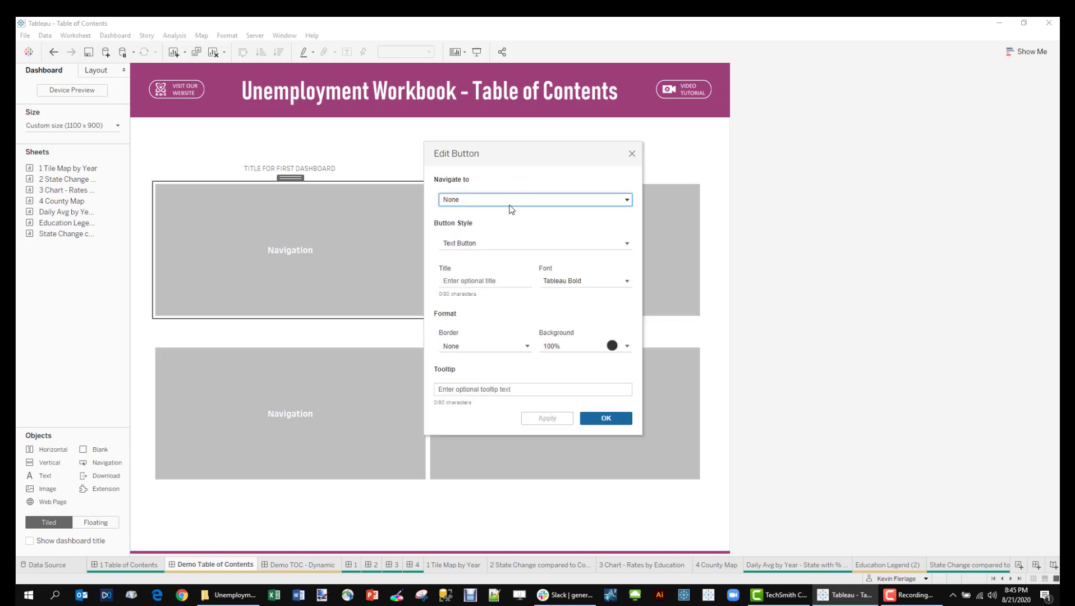
click(504, 200)
click(469, 241)
click(481, 245)
click(486, 257)
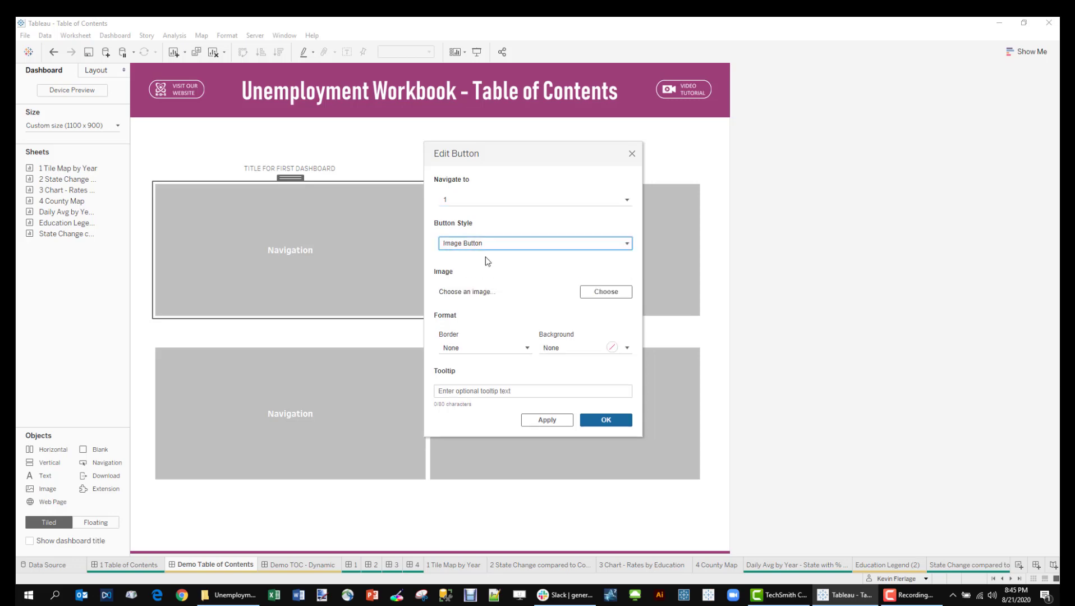
click(599, 291)
click(520, 236)
double_click(519, 236)
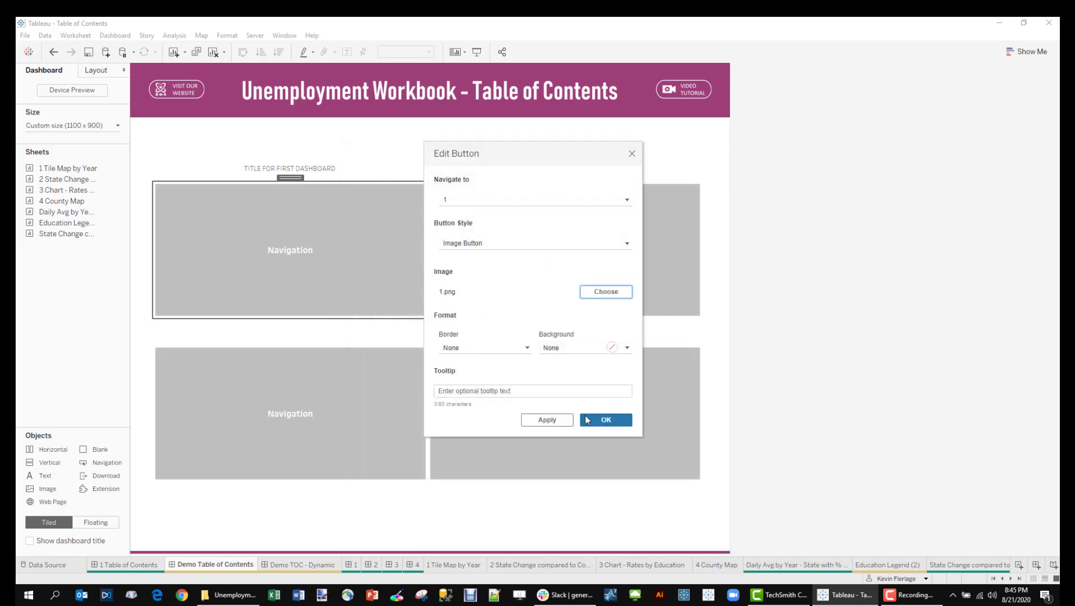
click(606, 420)
click(570, 262)
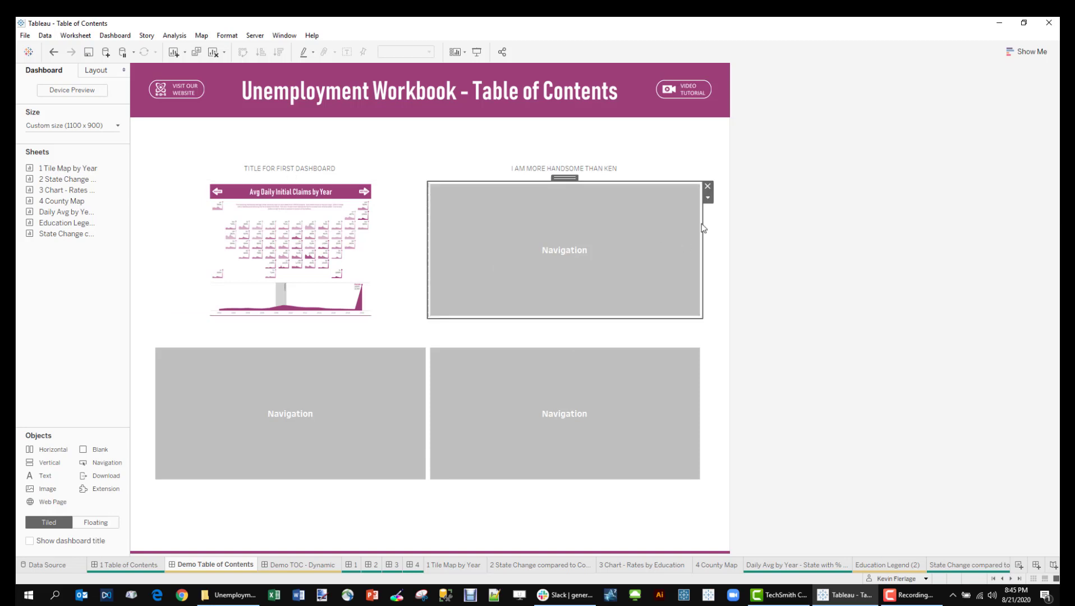
Make the top-right button an image button showing 2.png that navigates to sheet 2
click(708, 197)
click(726, 213)
click(486, 200)
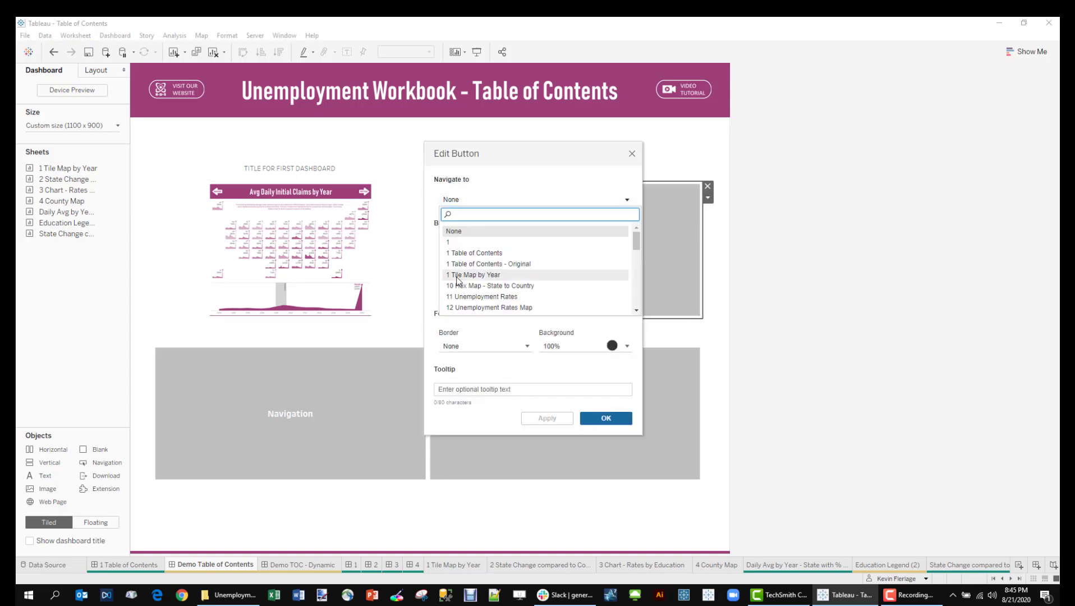
scroll(463, 258, down, 6)
scroll(461, 253, up, 2)
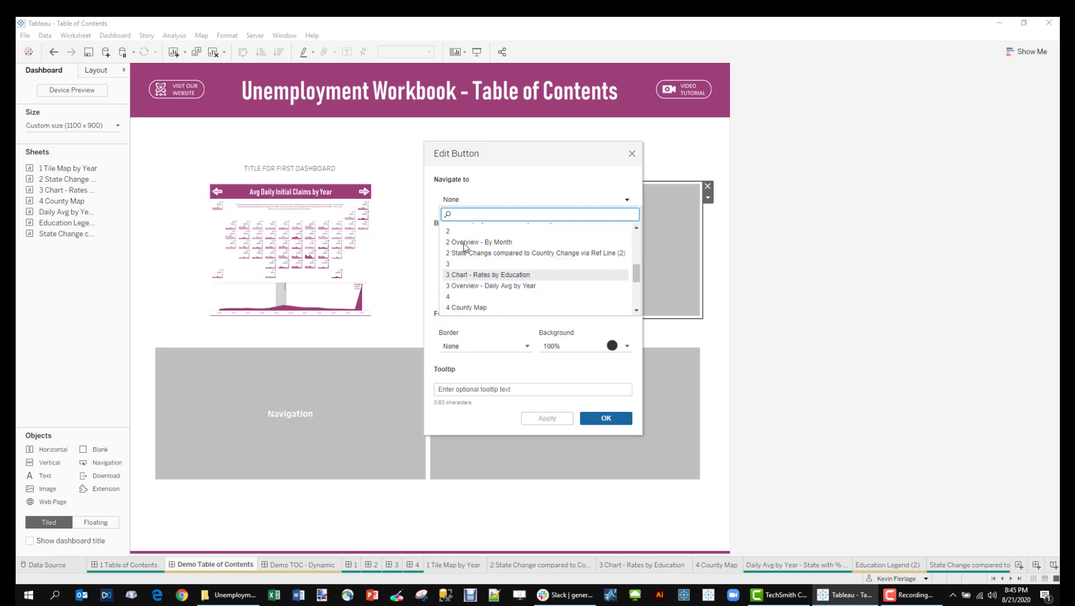
click(462, 235)
click(497, 246)
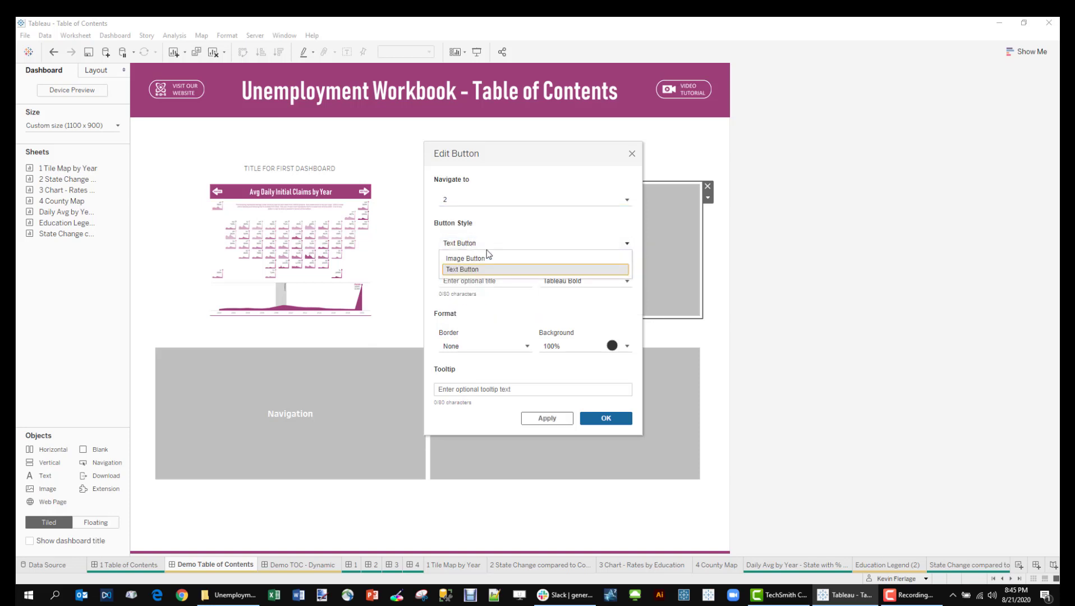
click(487, 252)
click(604, 291)
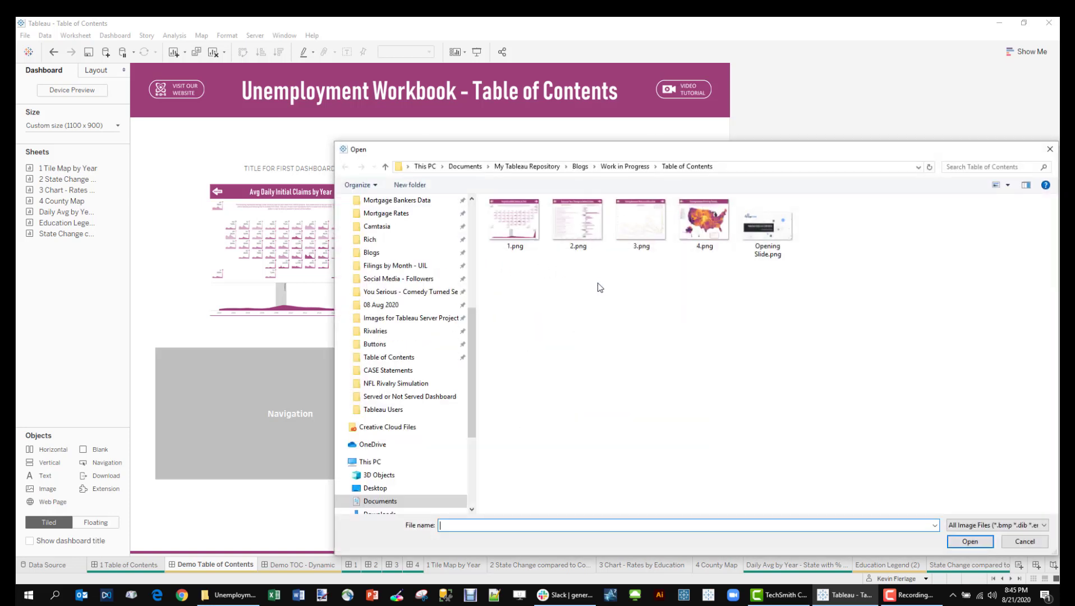
double_click(573, 235)
click(391, 371)
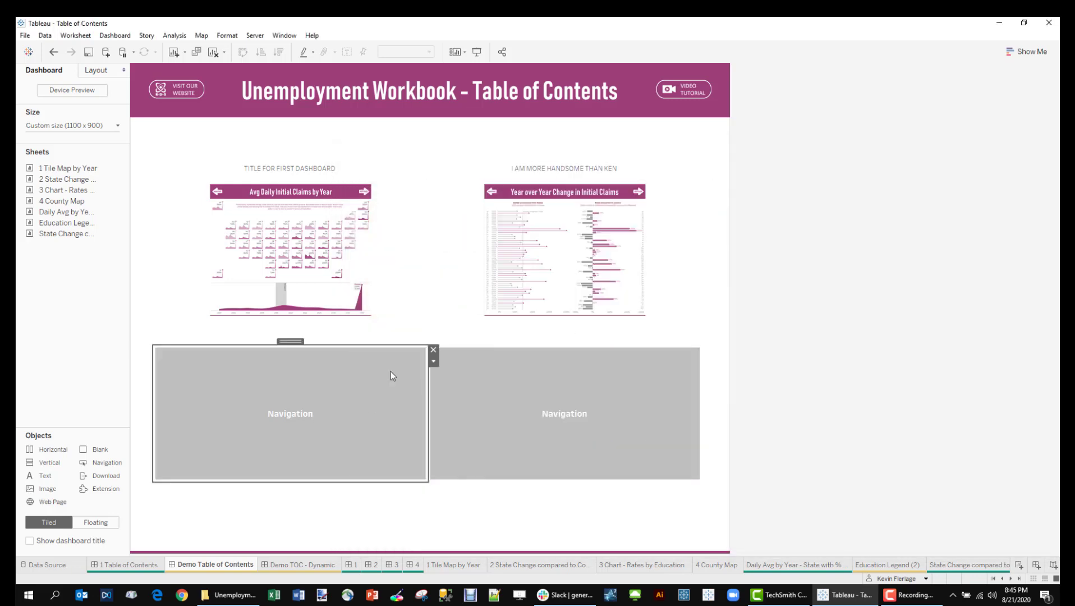
Make the lower-left button an image button showing 3.png linked to sheet 3
click(433, 361)
key(Escape)
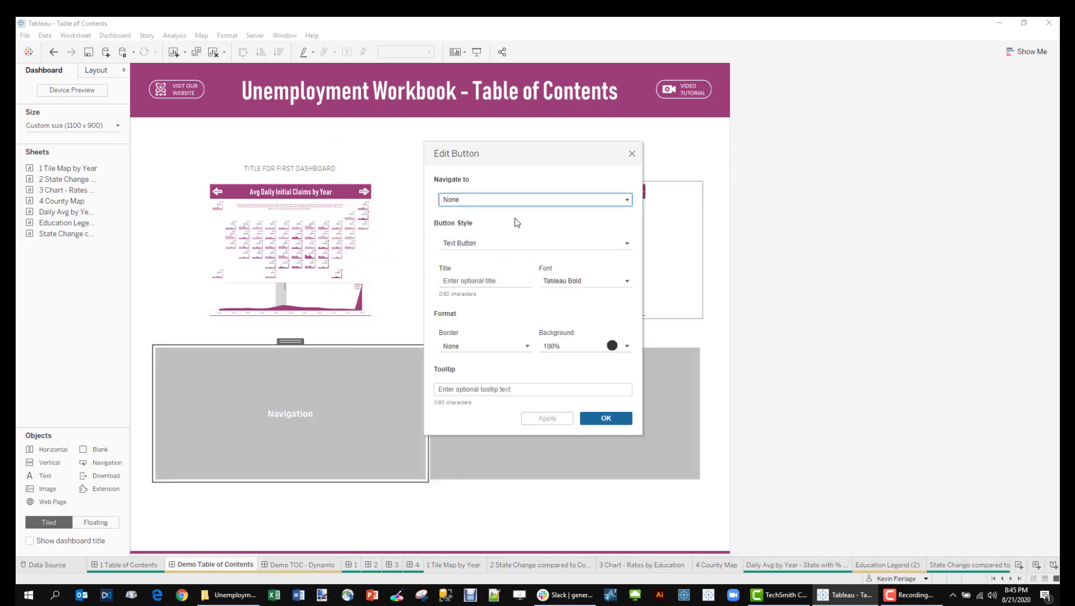
click(502, 200)
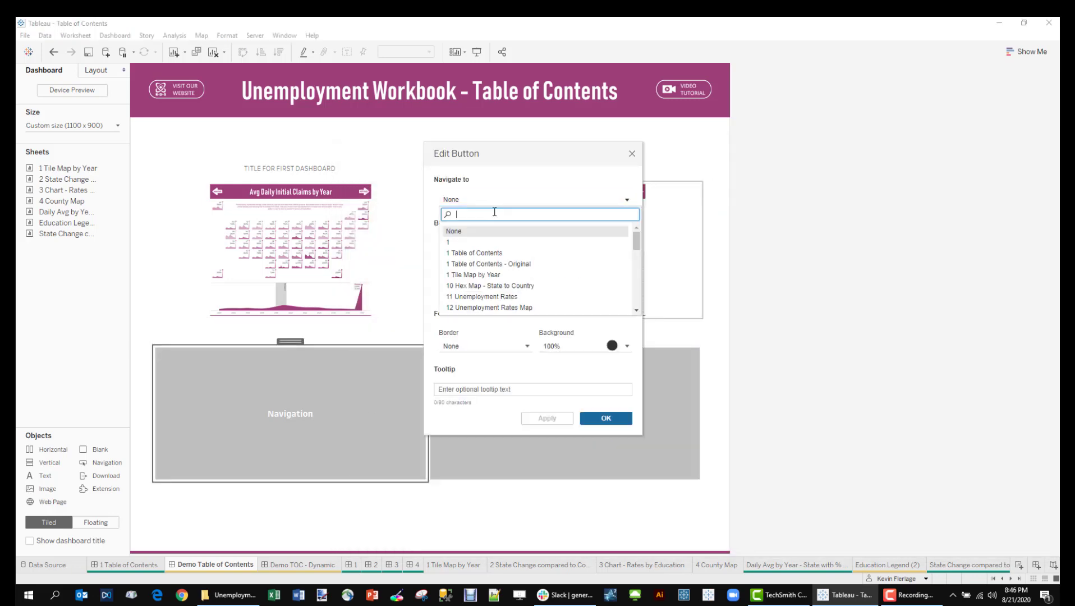
text(3)
click(474, 243)
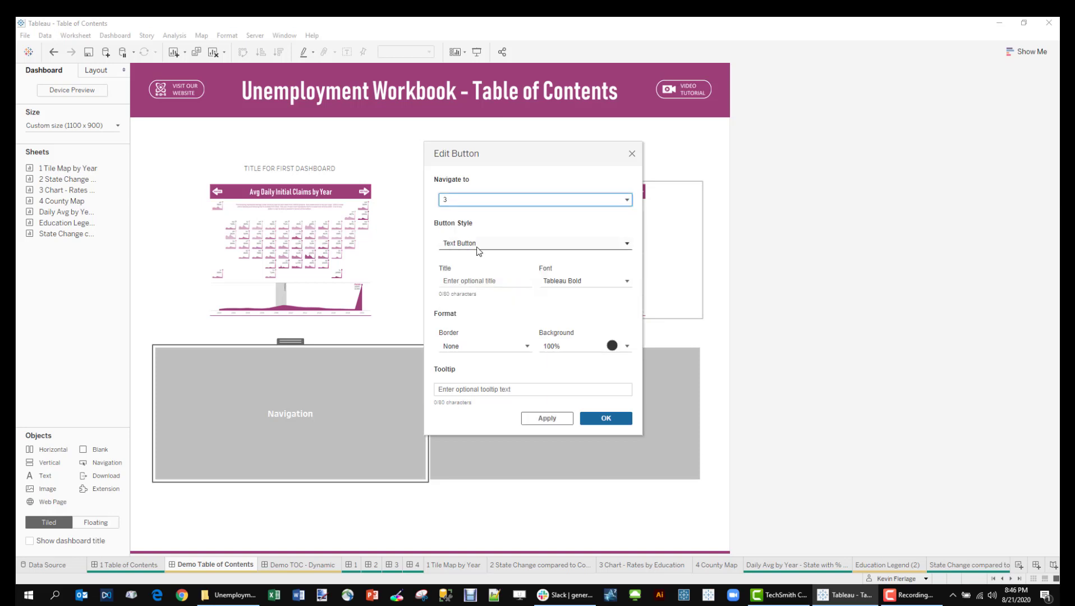
click(474, 245)
click(472, 258)
click(603, 293)
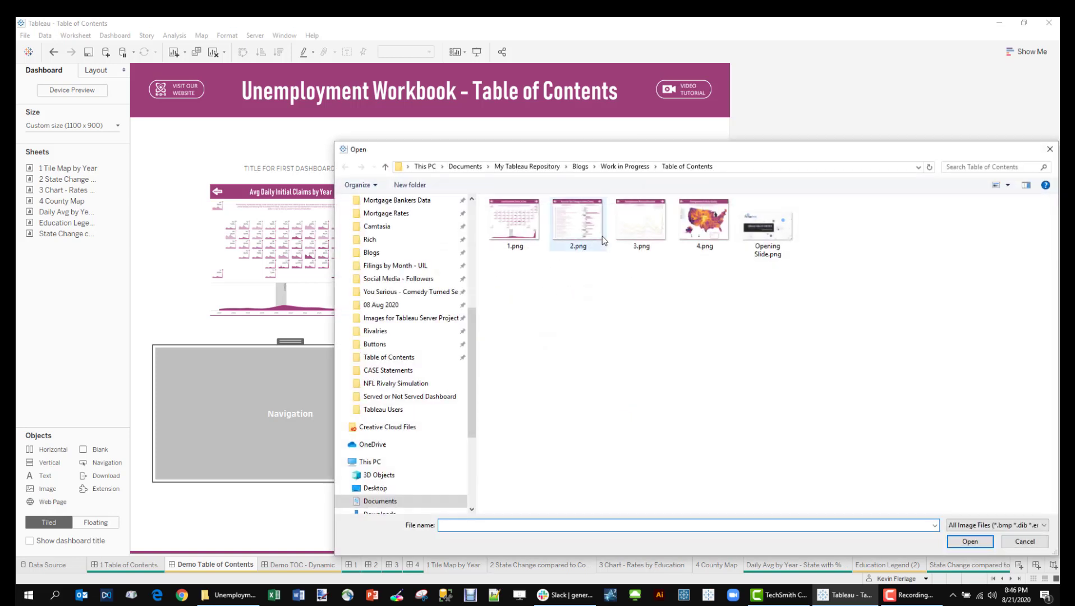
click(622, 226)
double_click(622, 226)
click(584, 419)
Make the lower-right button an image button showing 4.png linked to sheet 4
click(582, 415)
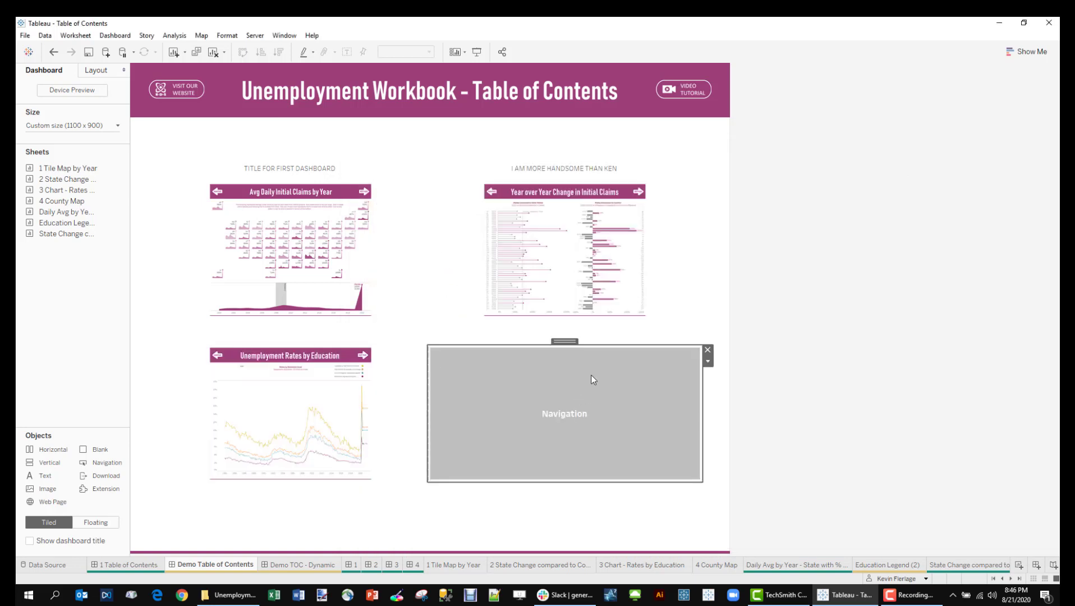
click(708, 362)
click(736, 371)
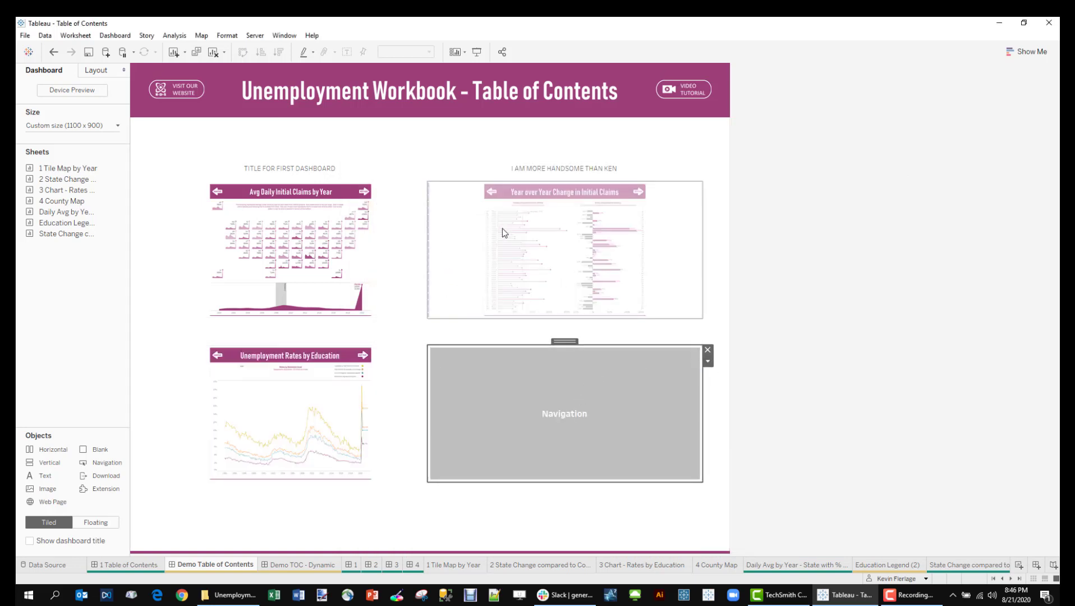
click(500, 199)
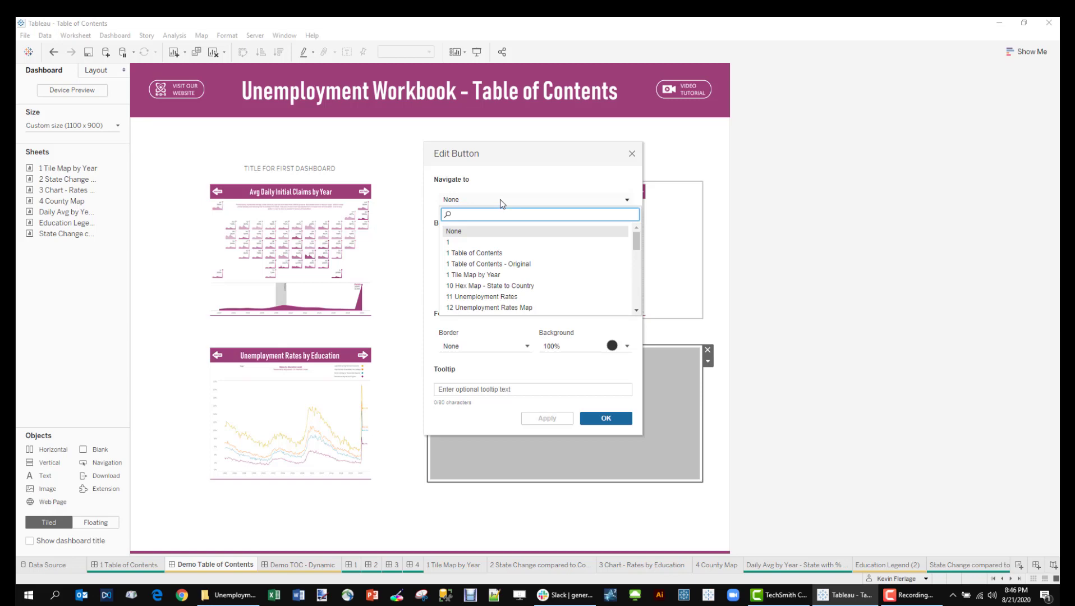
text(4)
click(464, 241)
click(478, 243)
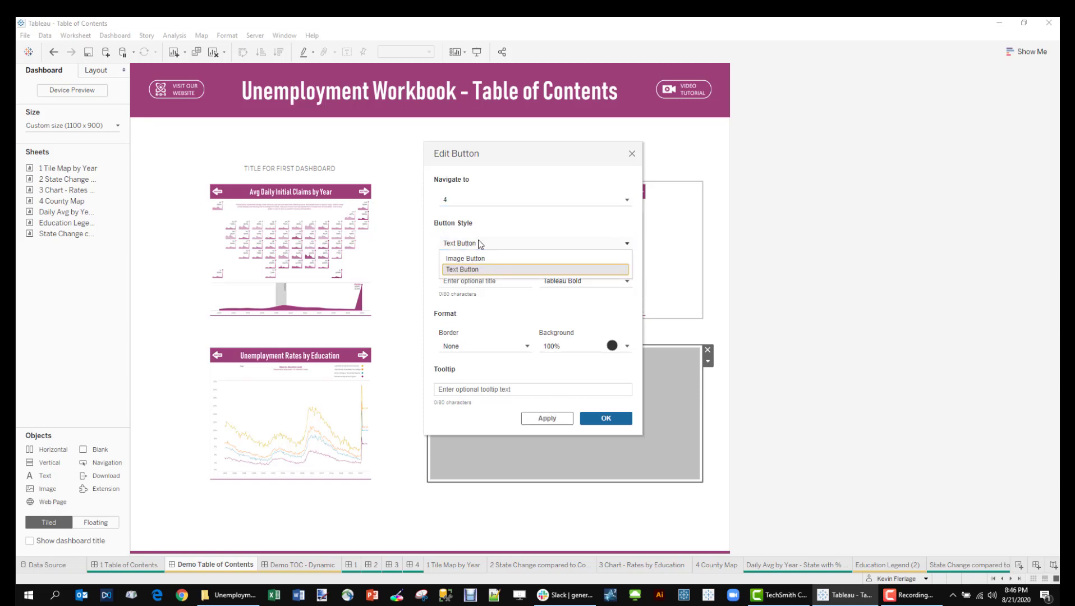
click(478, 255)
click(607, 291)
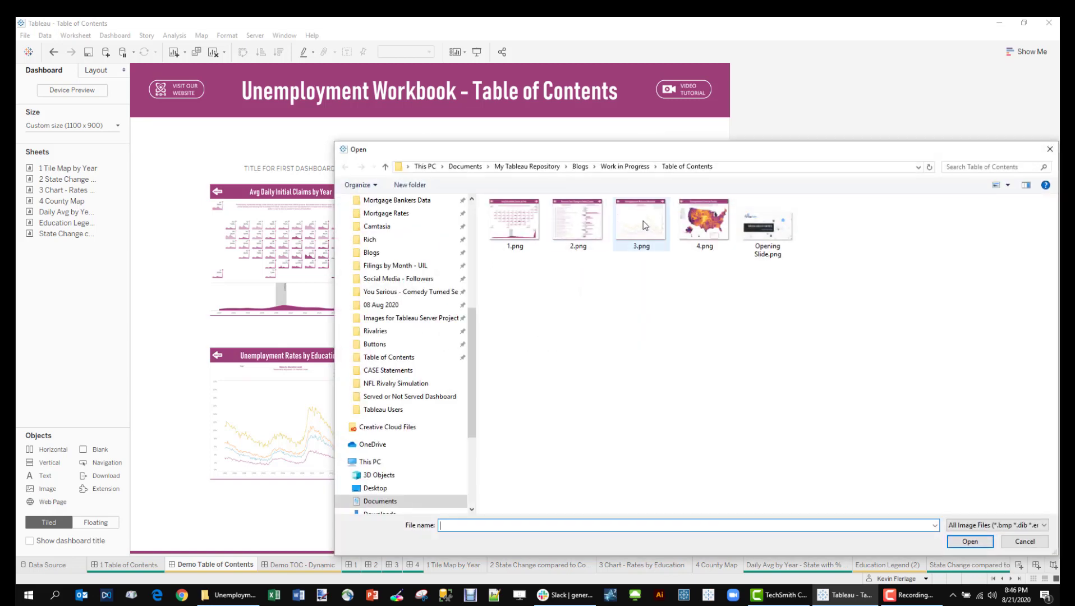
click(704, 219)
click(972, 539)
click(622, 421)
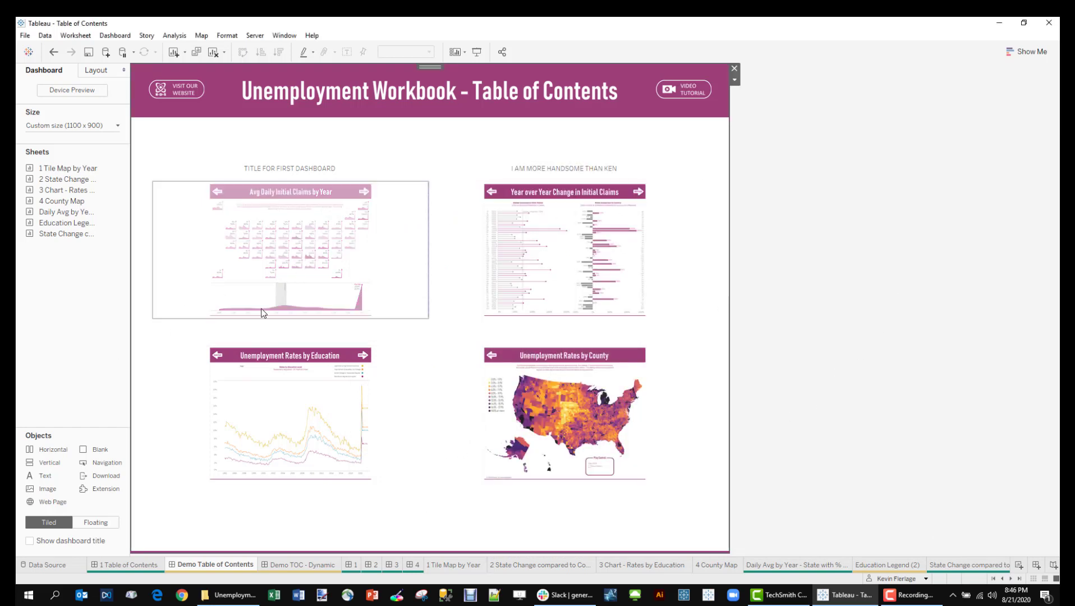
Give the Avg Daily Initial Claims button a thin solid dark grey border via the Layout pane
click(327, 249)
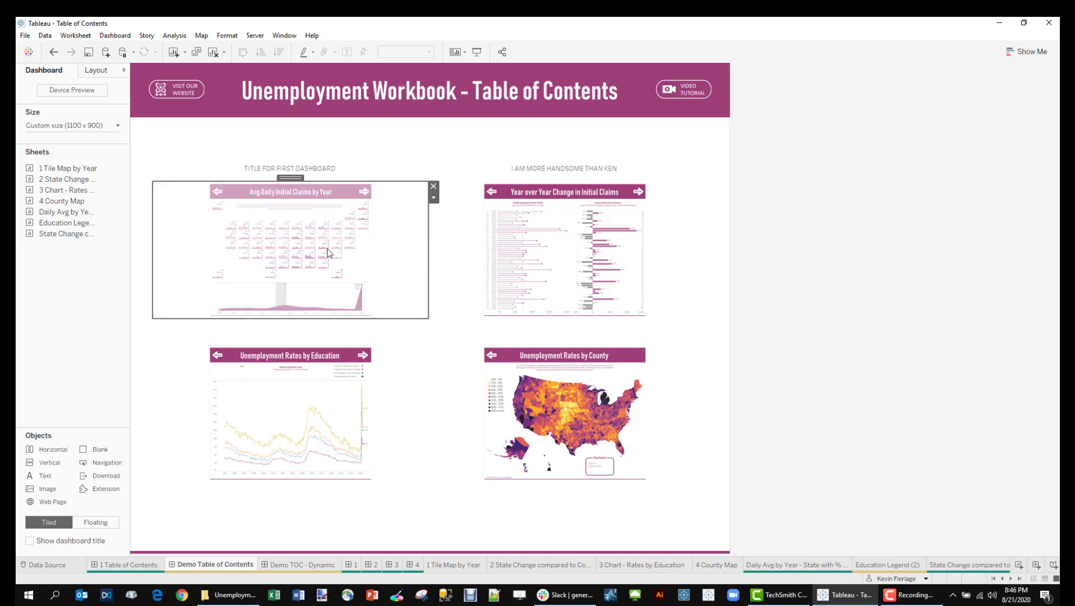
click(105, 73)
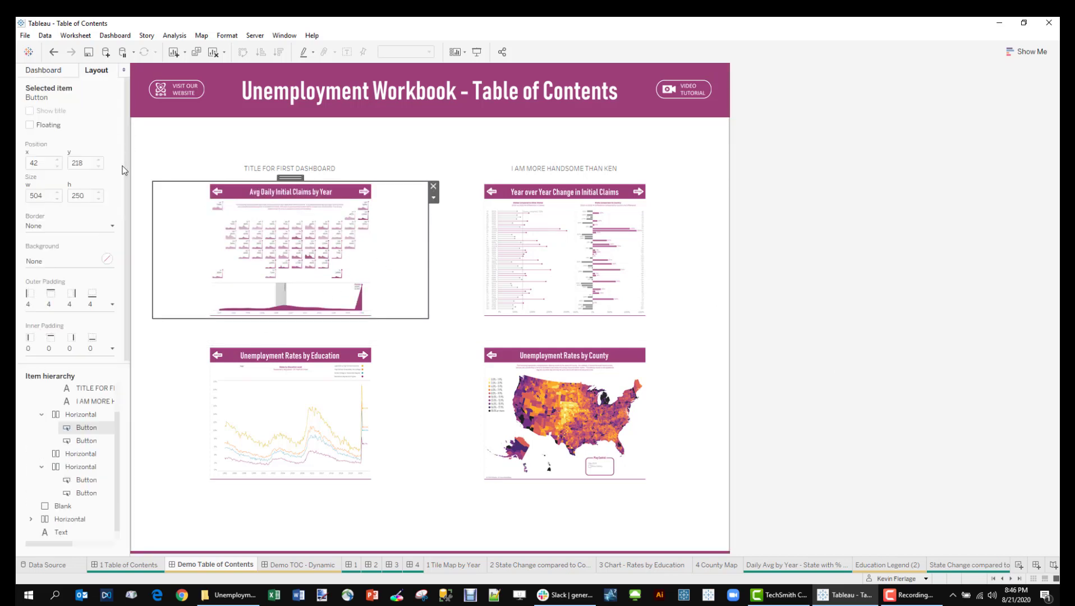
click(113, 227)
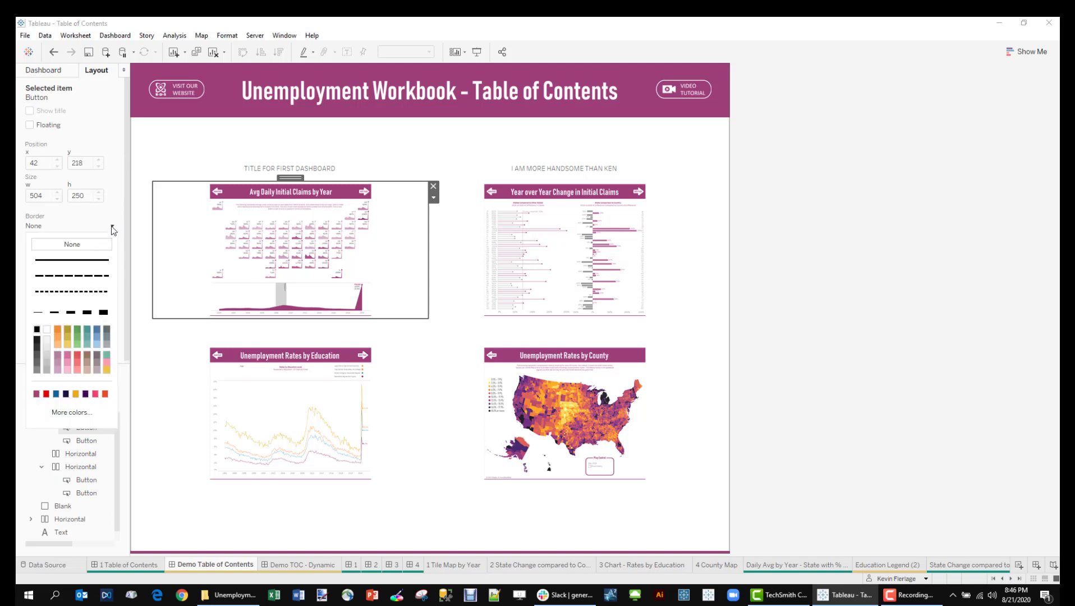
click(38, 312)
click(48, 356)
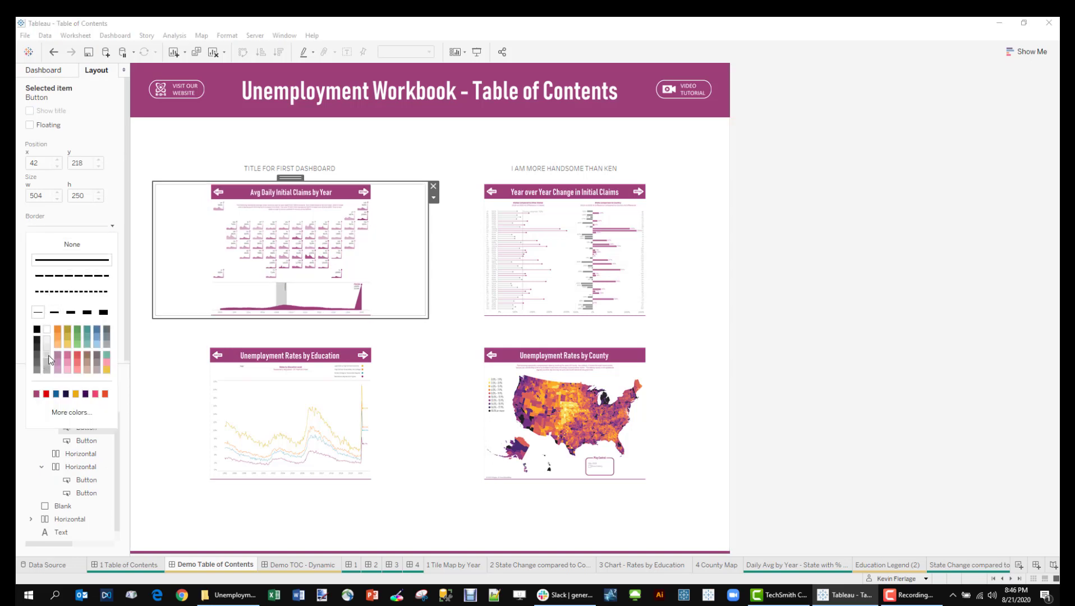
click(47, 363)
click(456, 143)
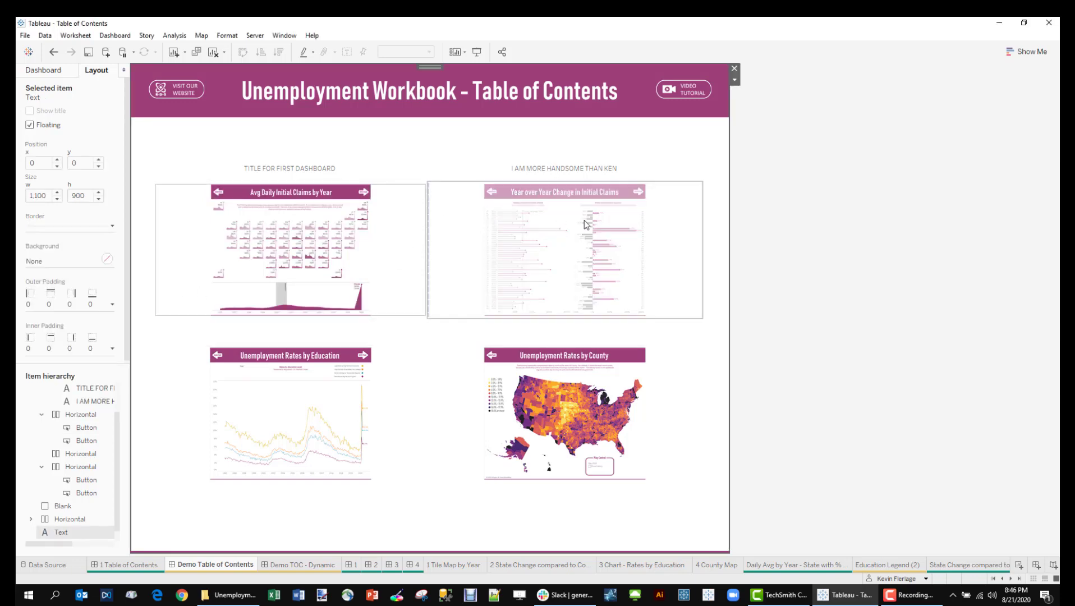
click(413, 247)
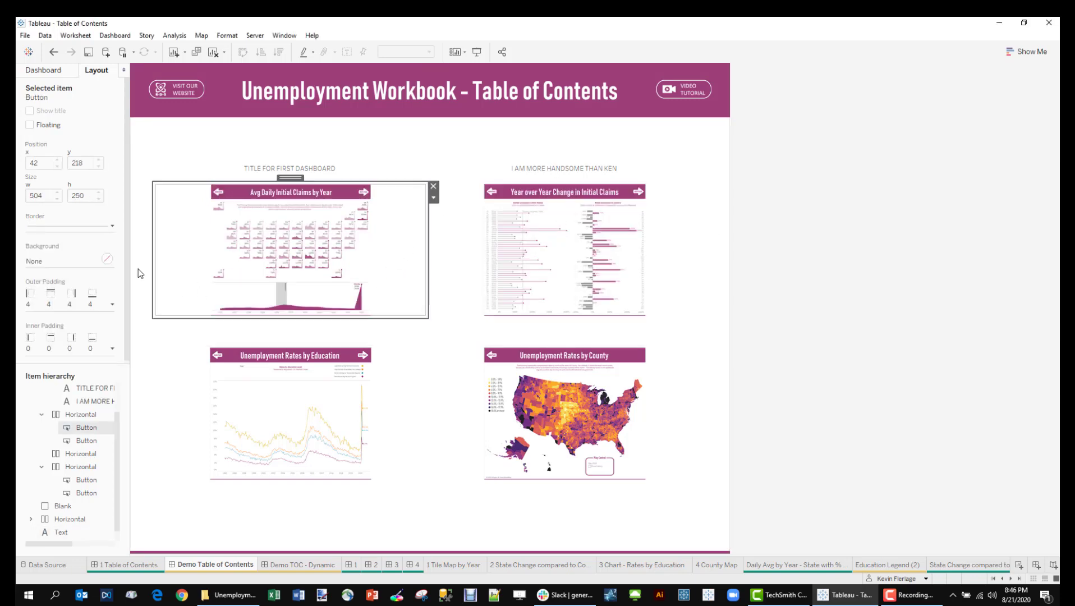
Turn off All sides equal in Outer Padding and set left and right padding to 80
click(112, 304)
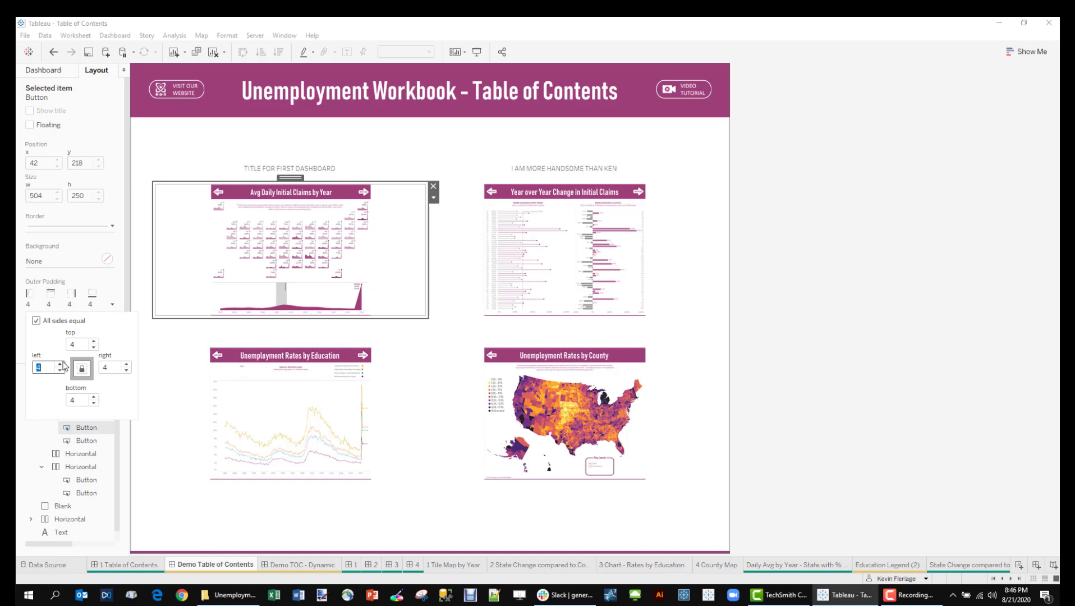
click(37, 321)
text(580)
key(Return)
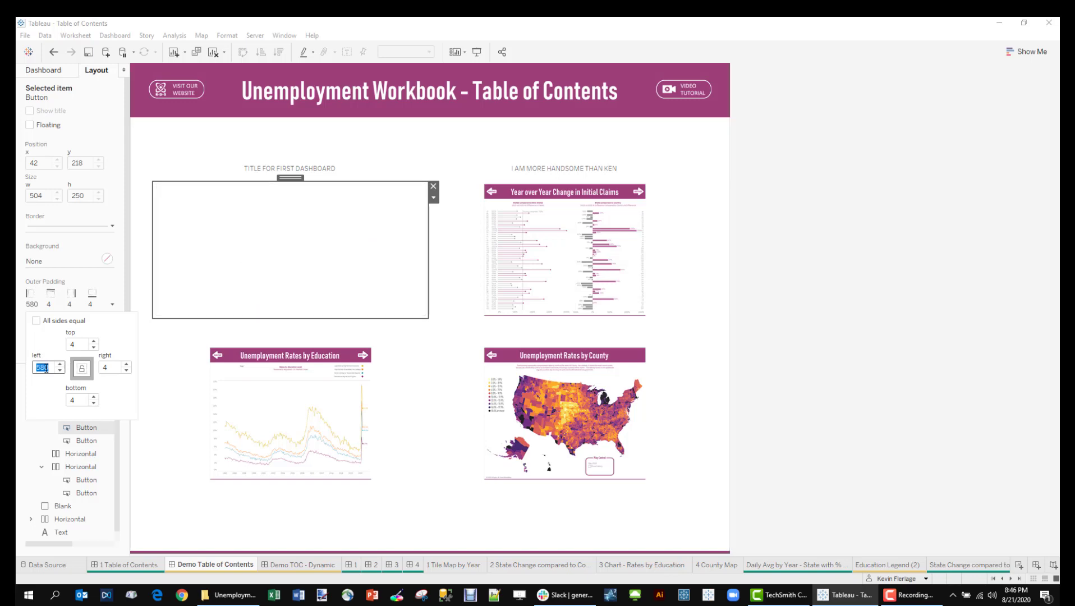
text(80)
key(Return)
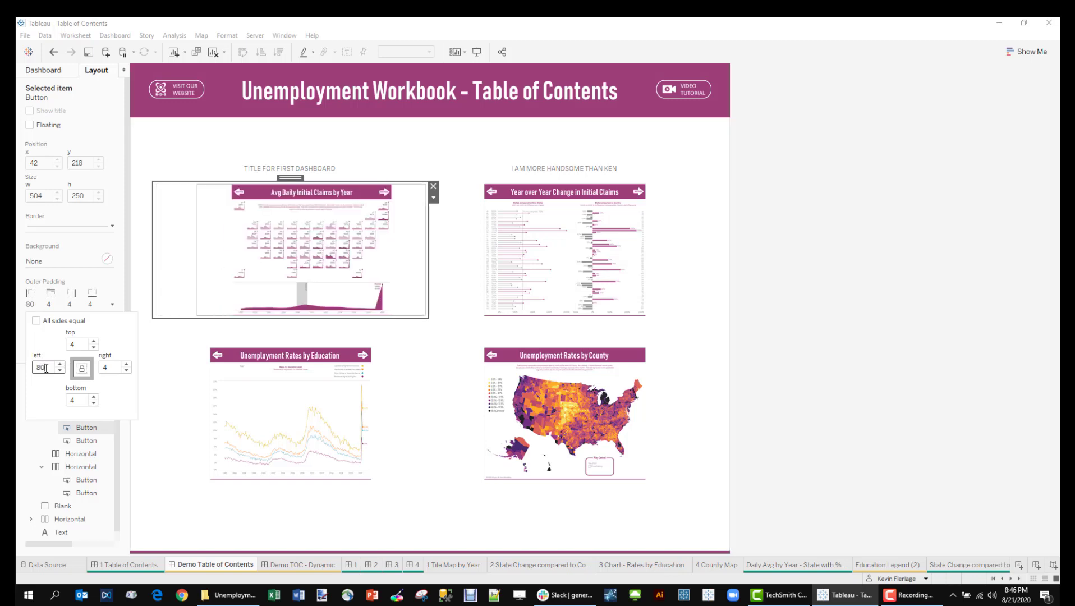
click(117, 365)
text(80)
key(Return)
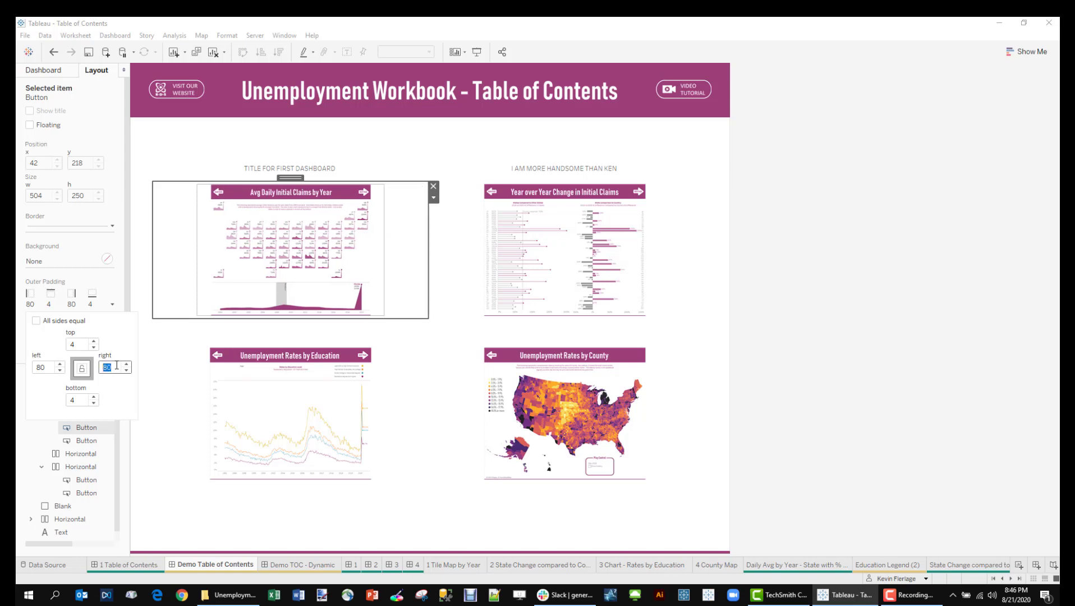
Widen the button's left and right outer padding to about 100–110 pixels
click(50, 367)
text(90)
key(Return)
click(117, 368)
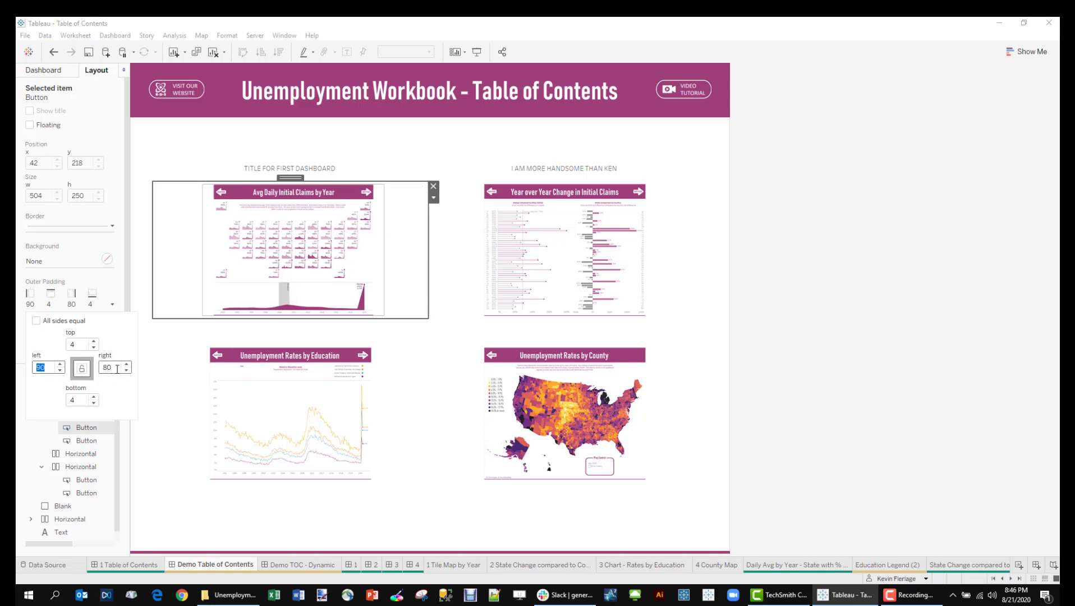
text(90)
key(Return)
text(110)
key(Return)
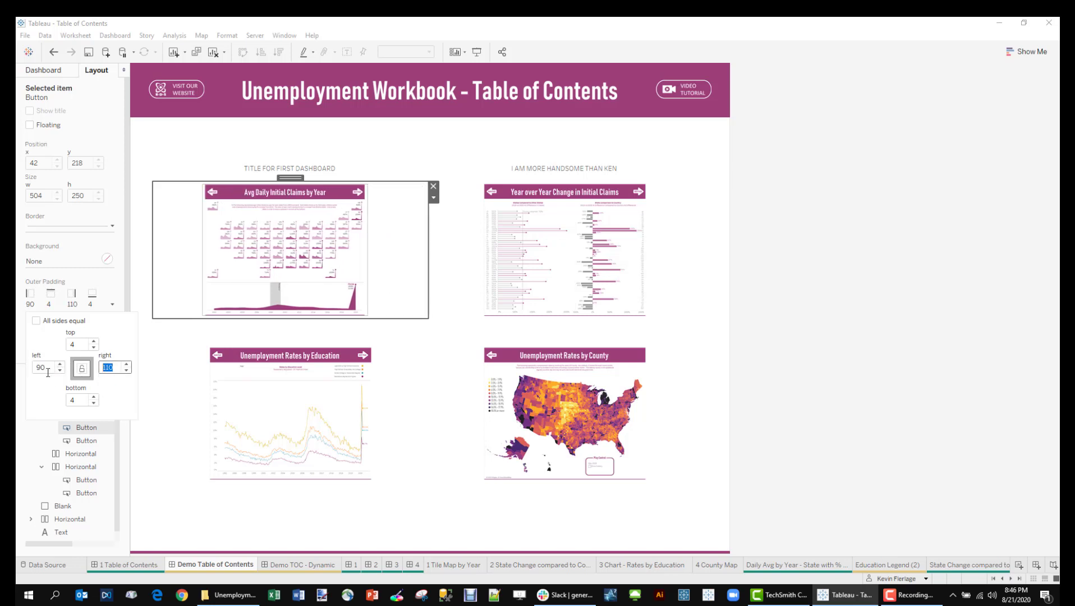
click(46, 368)
text(100)
key(Return)
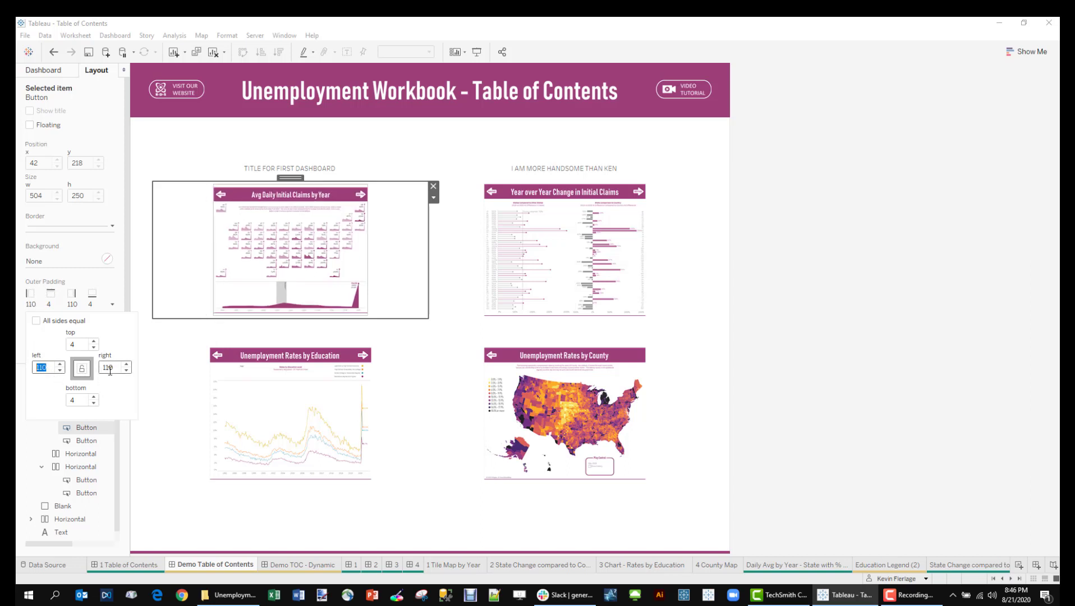
click(425, 162)
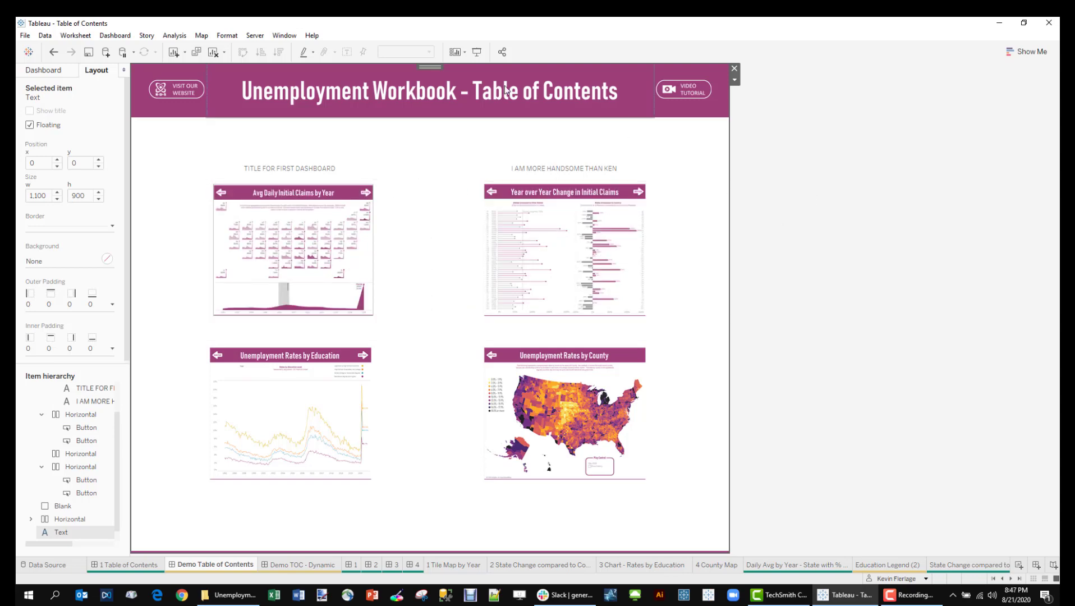
click(477, 52)
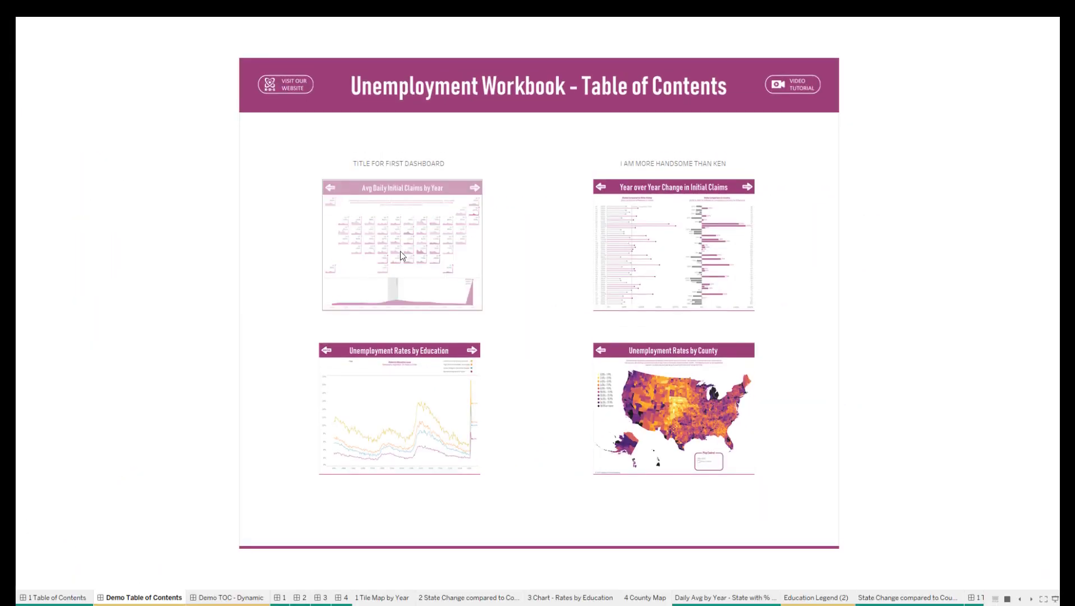
click(401, 248)
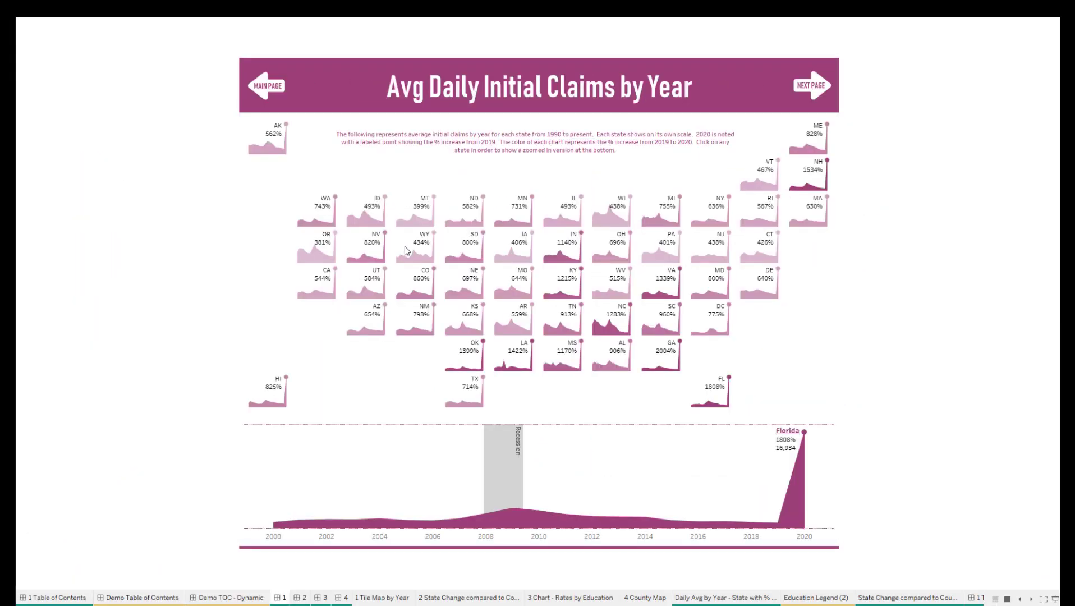
click(267, 87)
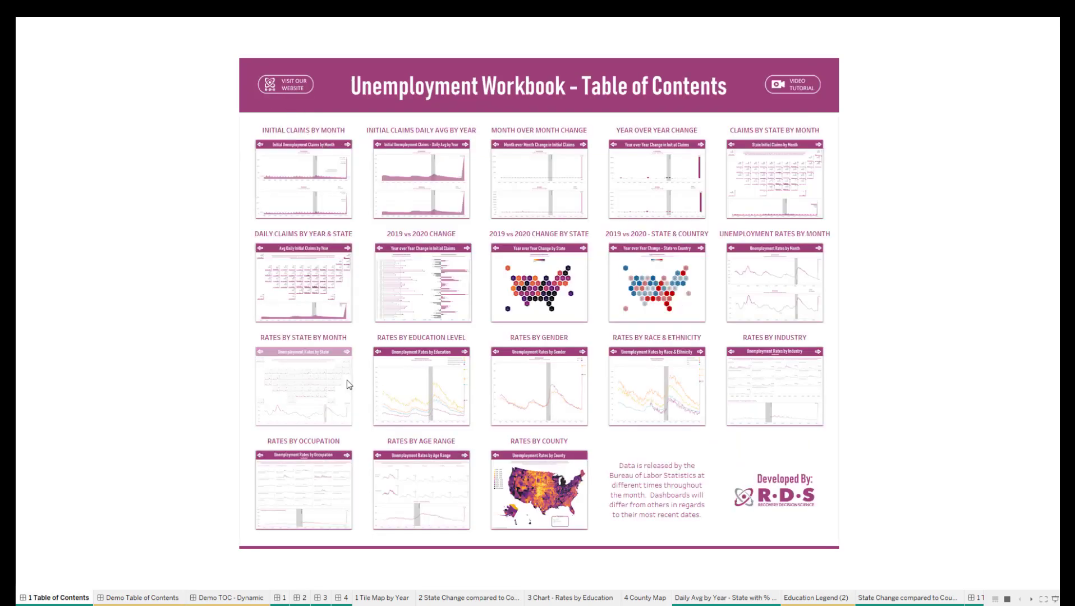
click(281, 598)
click(147, 599)
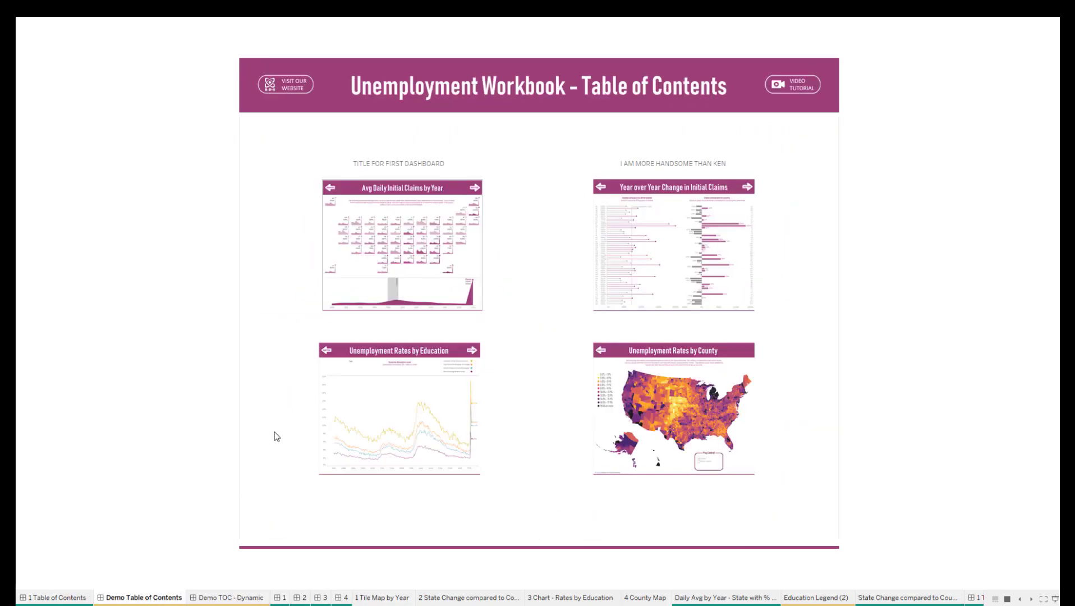
key(Escape)
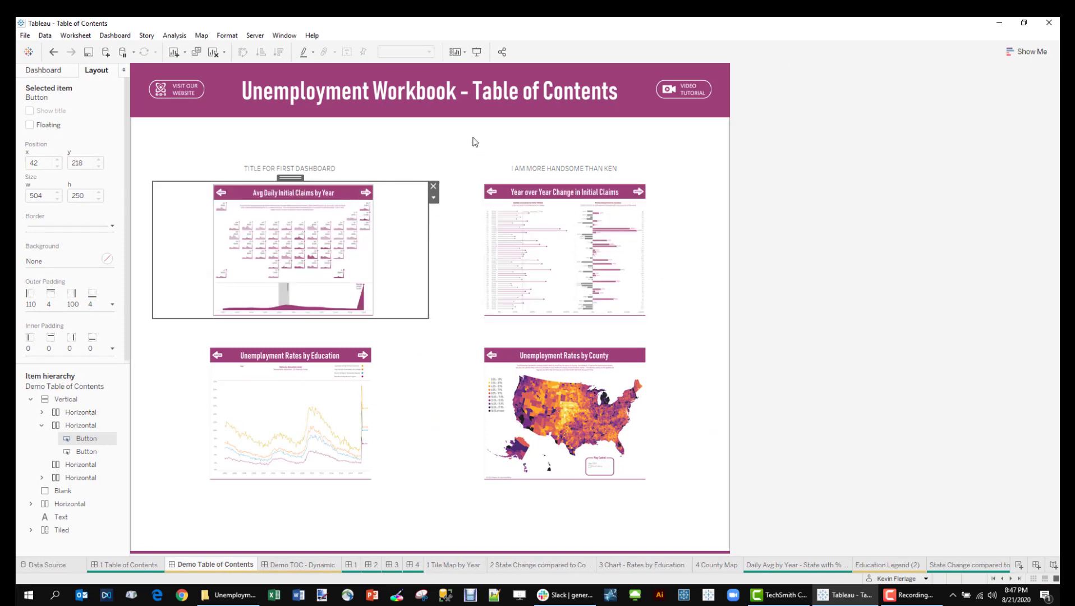
click(881, 252)
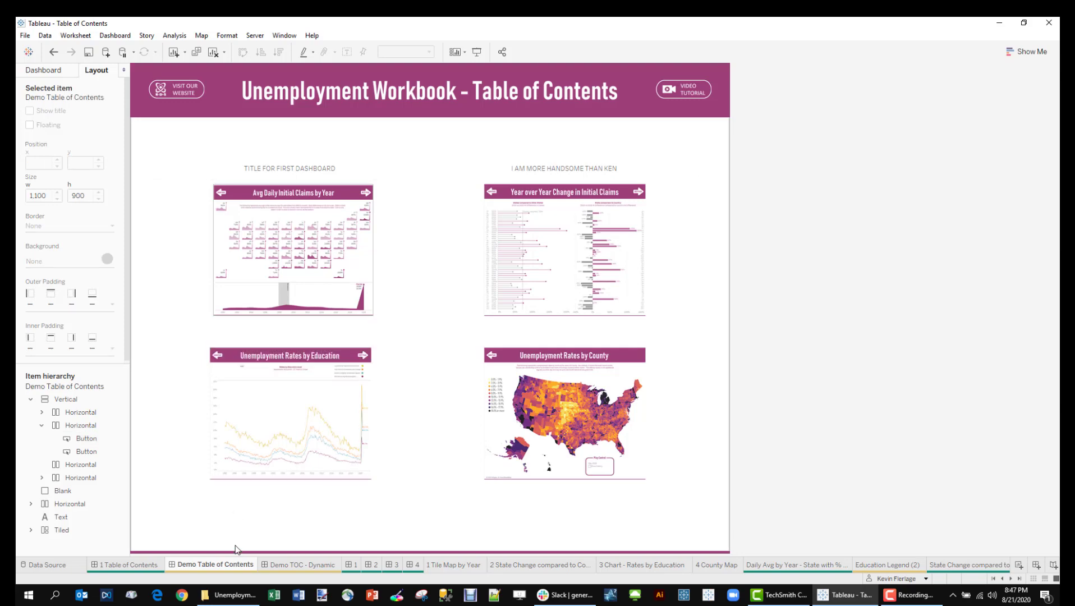
Compare the 1 Table of Contents and Demo Table of Contents dashboards, ending on blank Demo TOC - Dynamic
click(132, 564)
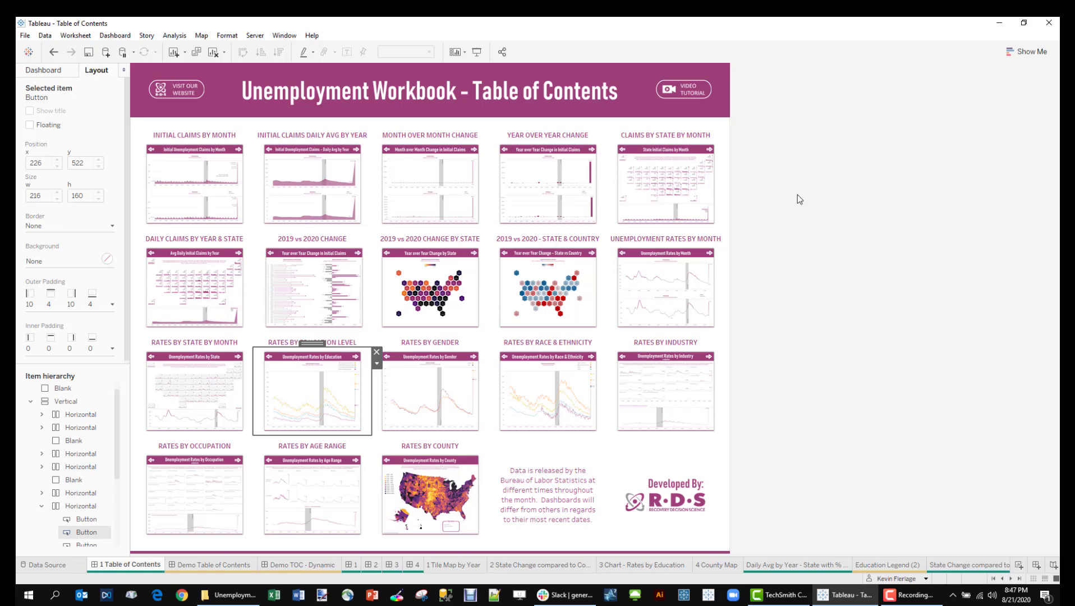
click(243, 563)
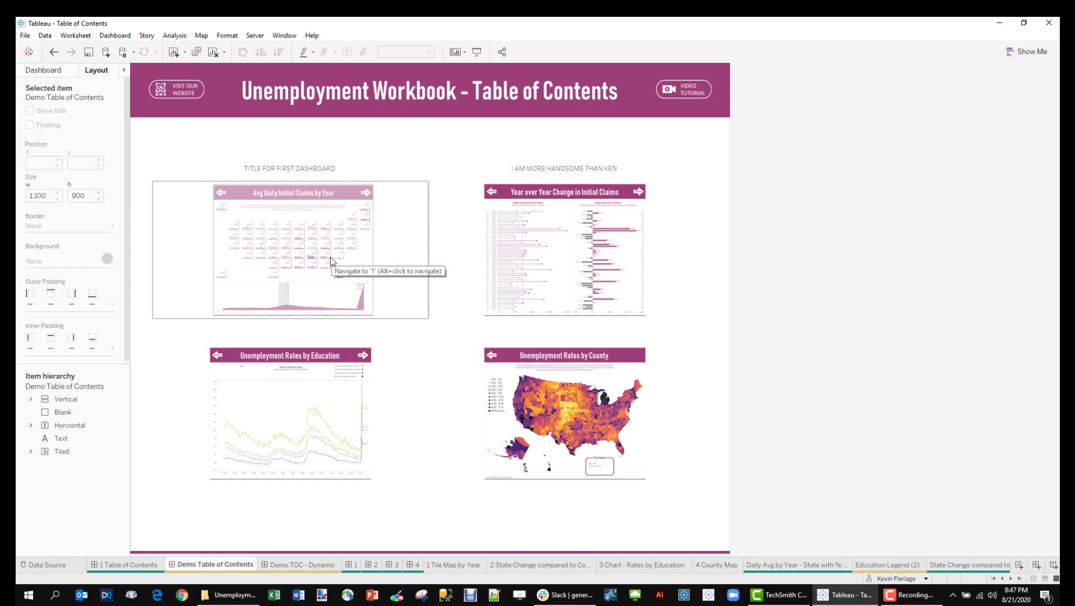
click(129, 564)
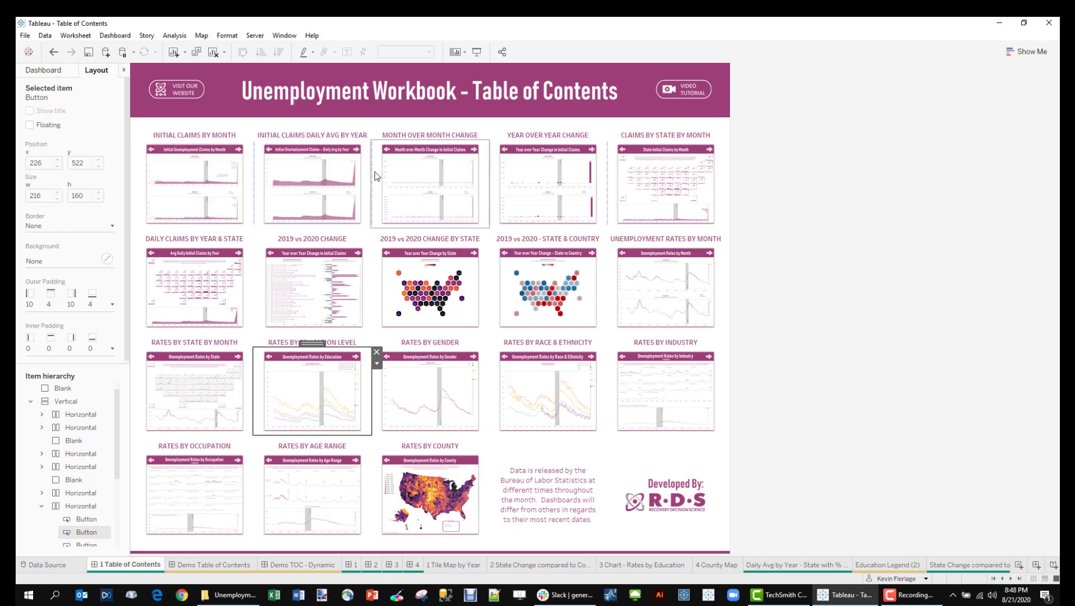
click(308, 565)
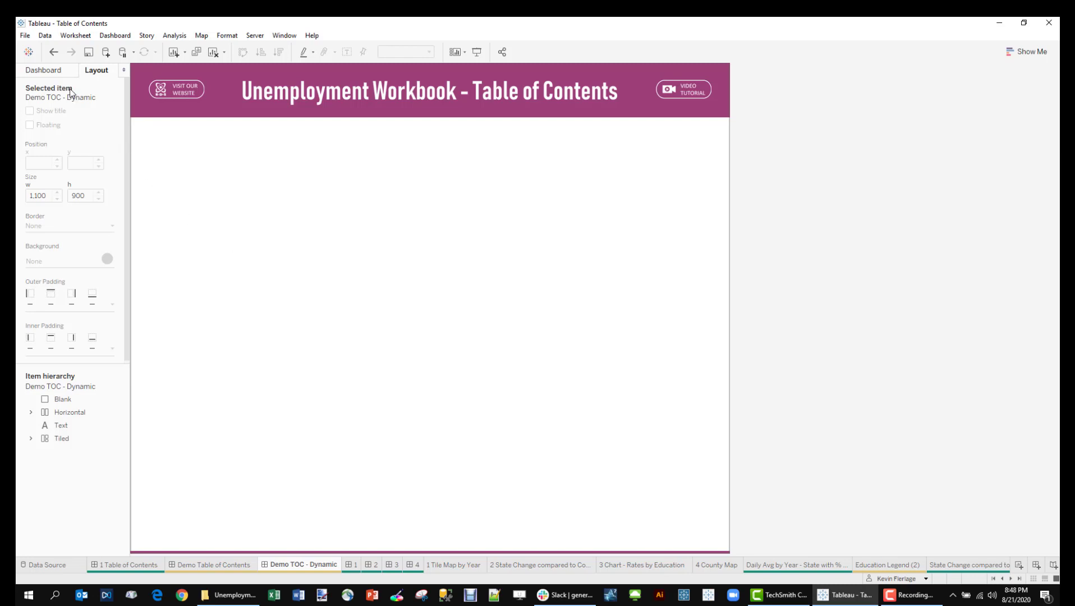
Add a Vertical container below the header, stretch it across the page, and nest a Horizontal container inside
click(52, 71)
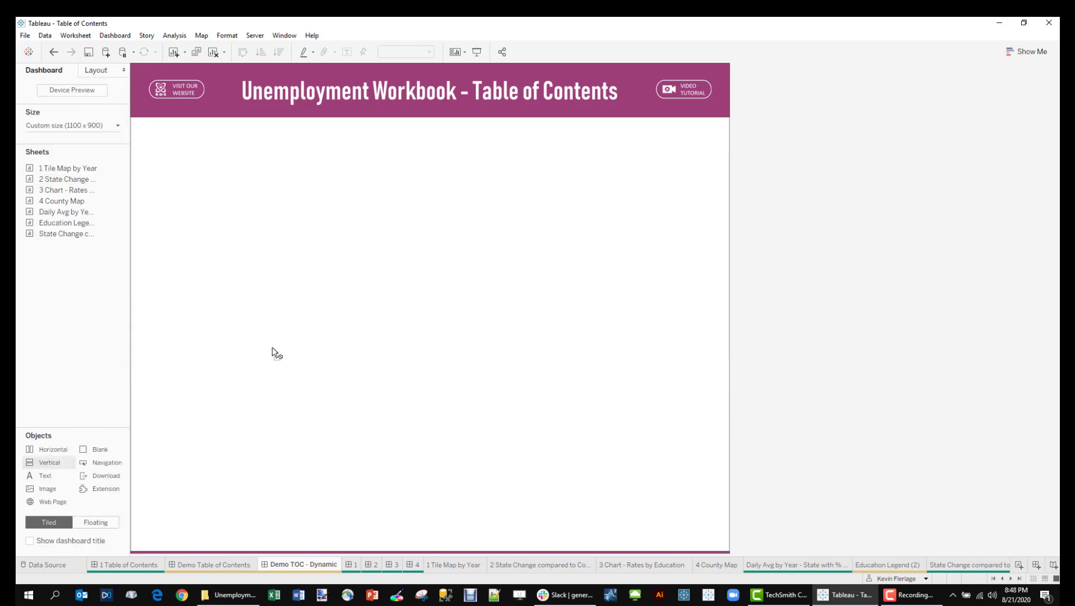
drag(273, 352, 202, 212)
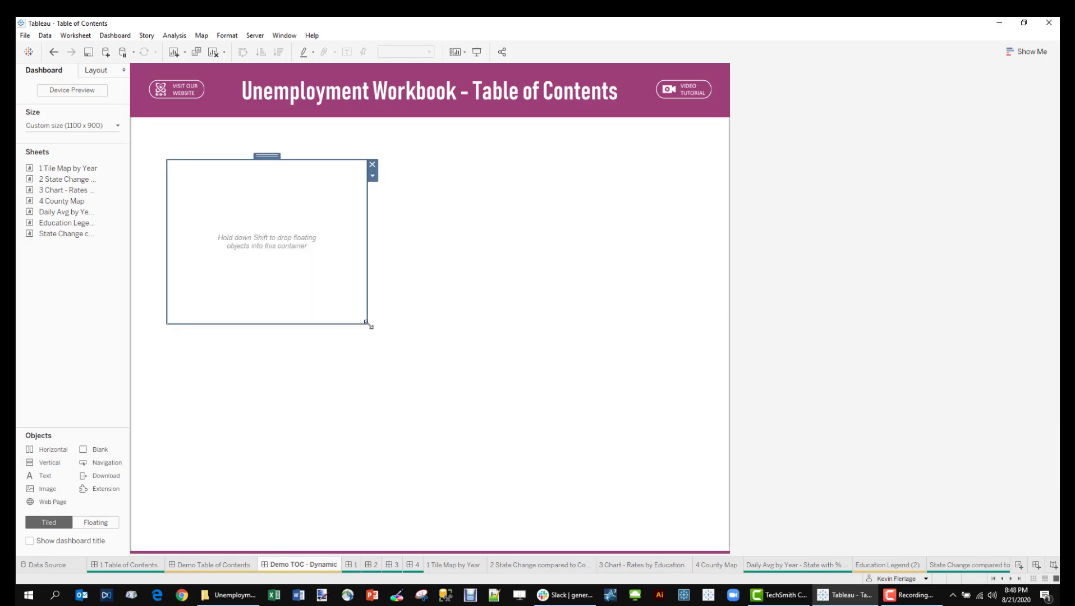
drag(369, 325, 682, 505)
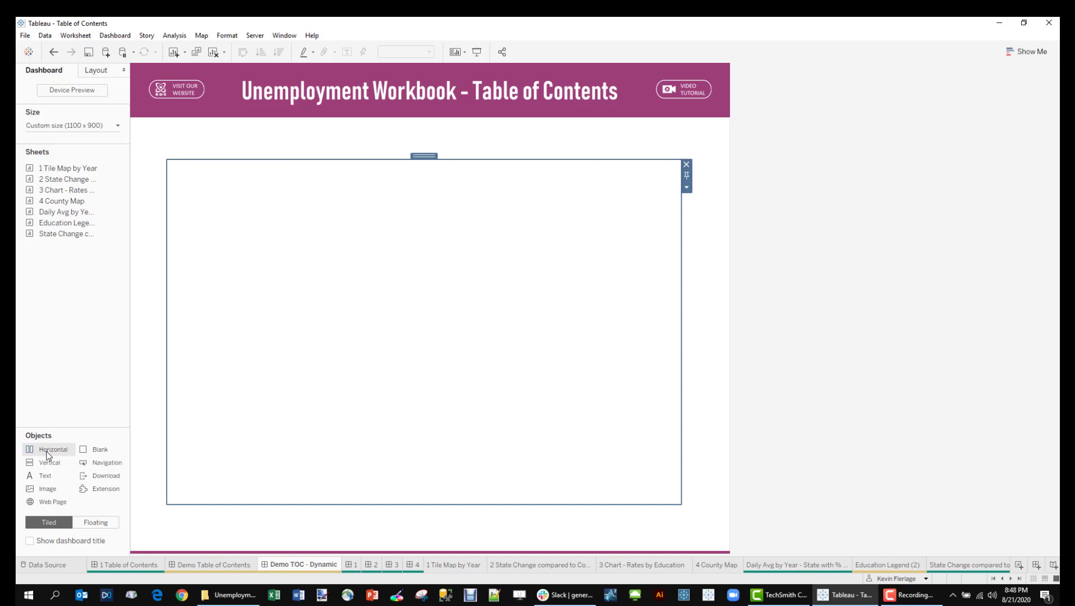
mouse_move(43, 451)
mouse_down()
mouse_move(189, 216)
mouse_move(198, 172)
mouse_up()
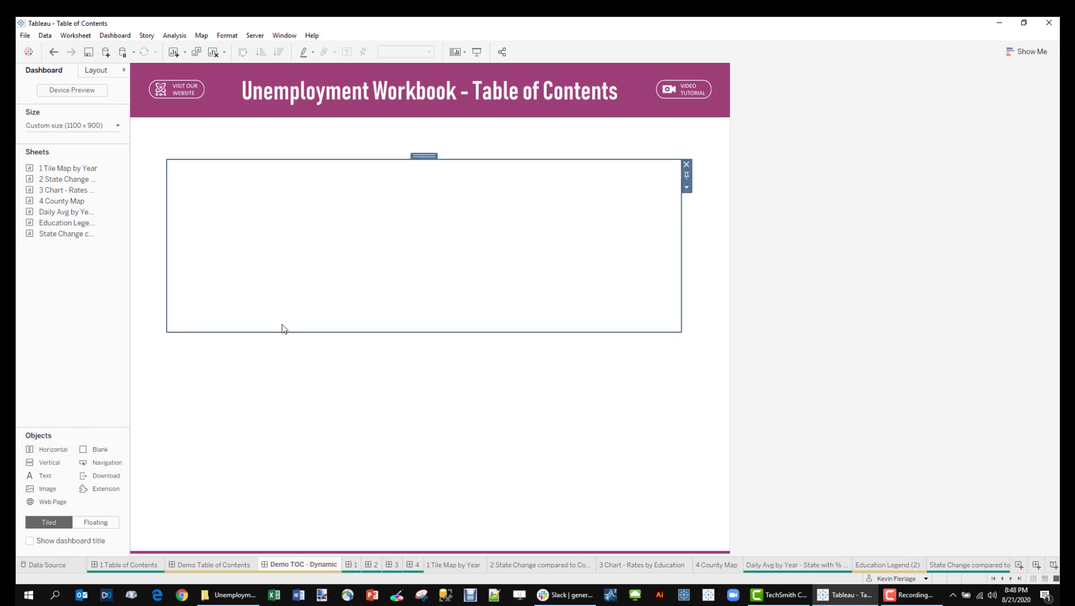
click(286, 408)
click(342, 287)
click(316, 372)
click(321, 273)
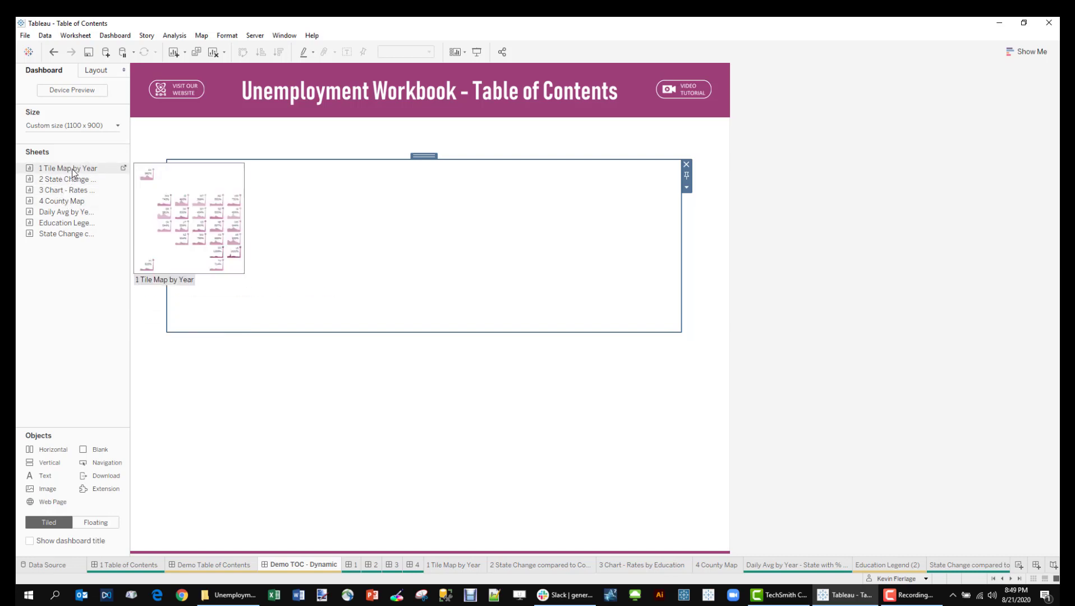
Review the source dashboards, then drop Tile Map, Rates by Education and County Map sheets into the containers
click(352, 564)
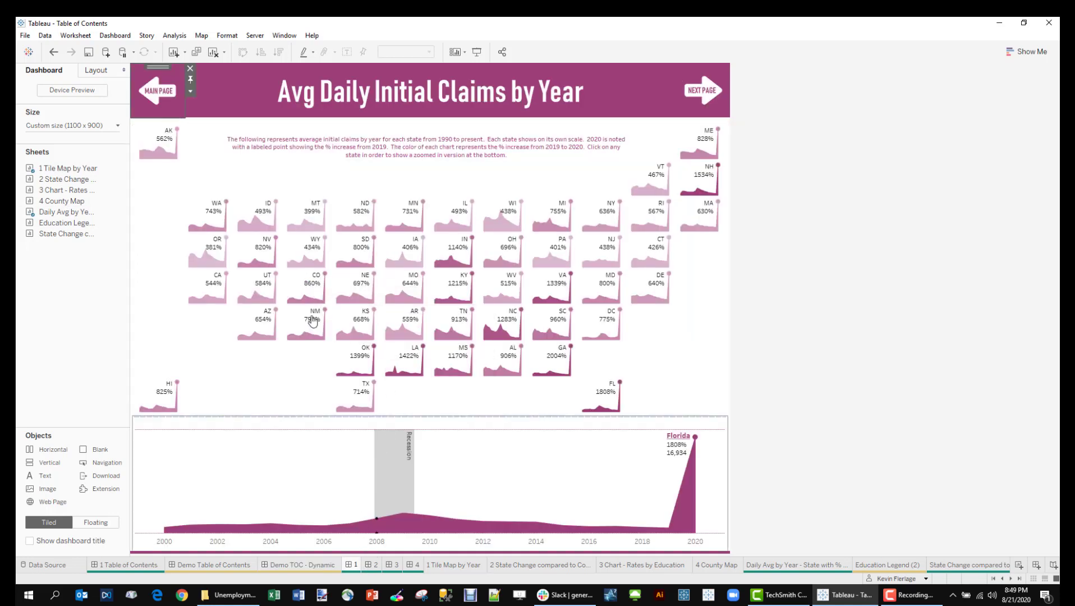
click(371, 565)
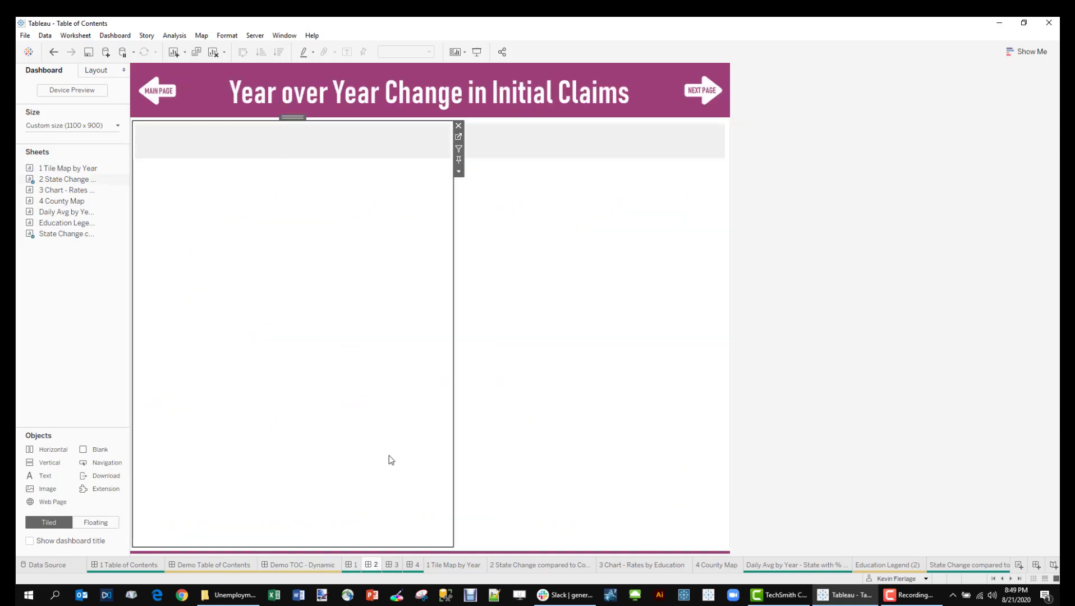
click(413, 567)
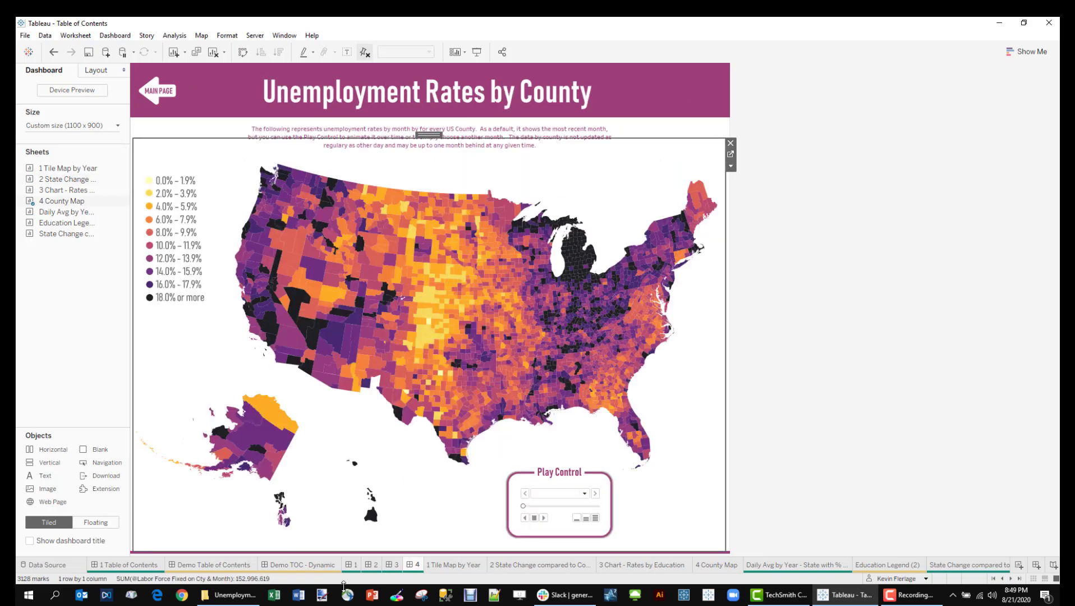
click(310, 568)
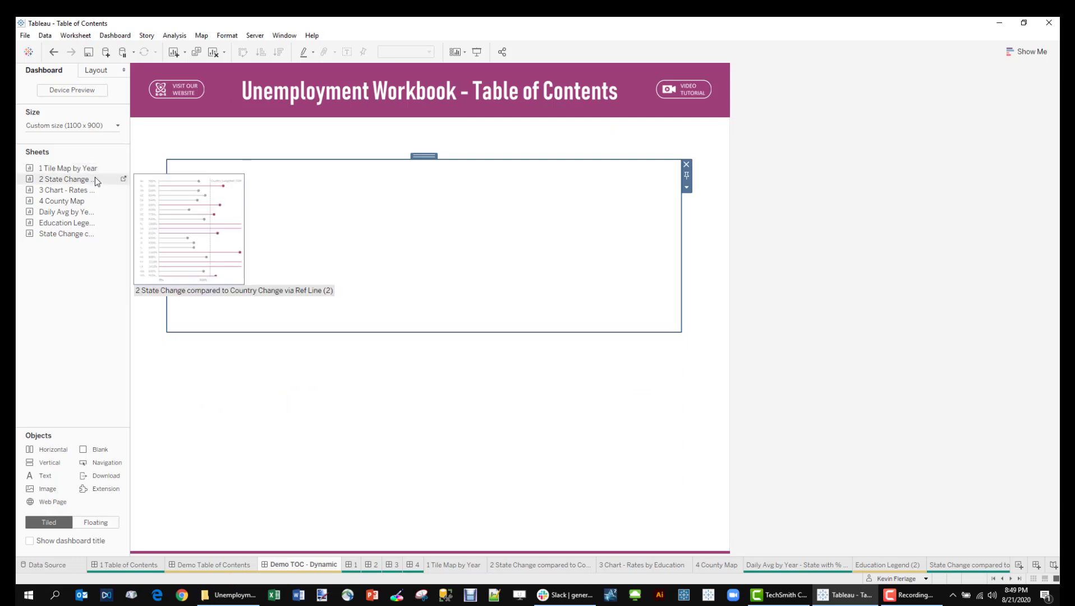
drag(88, 172, 236, 241)
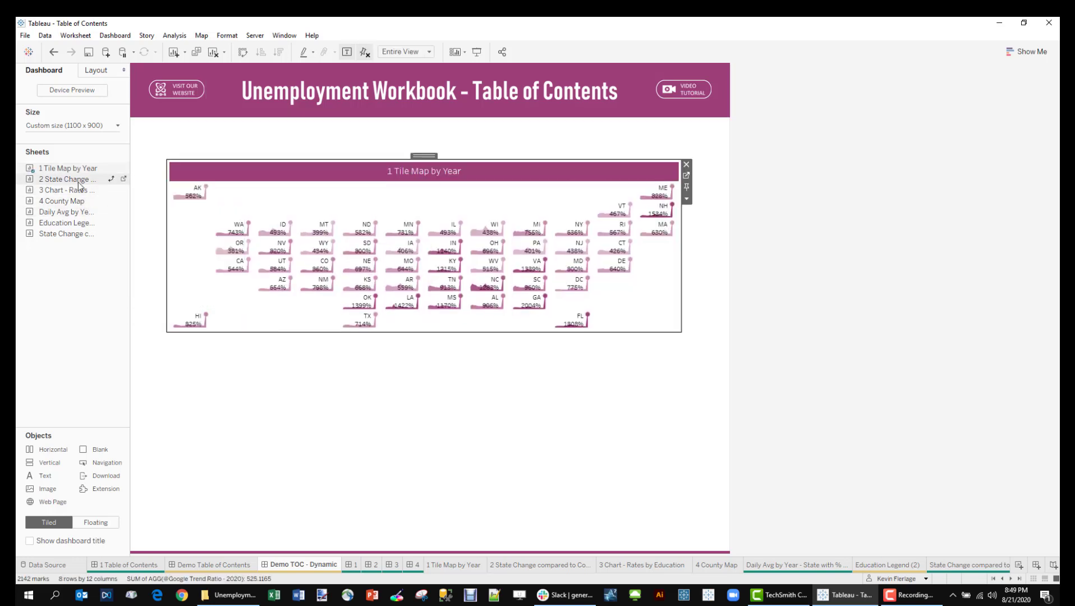
click(522, 349)
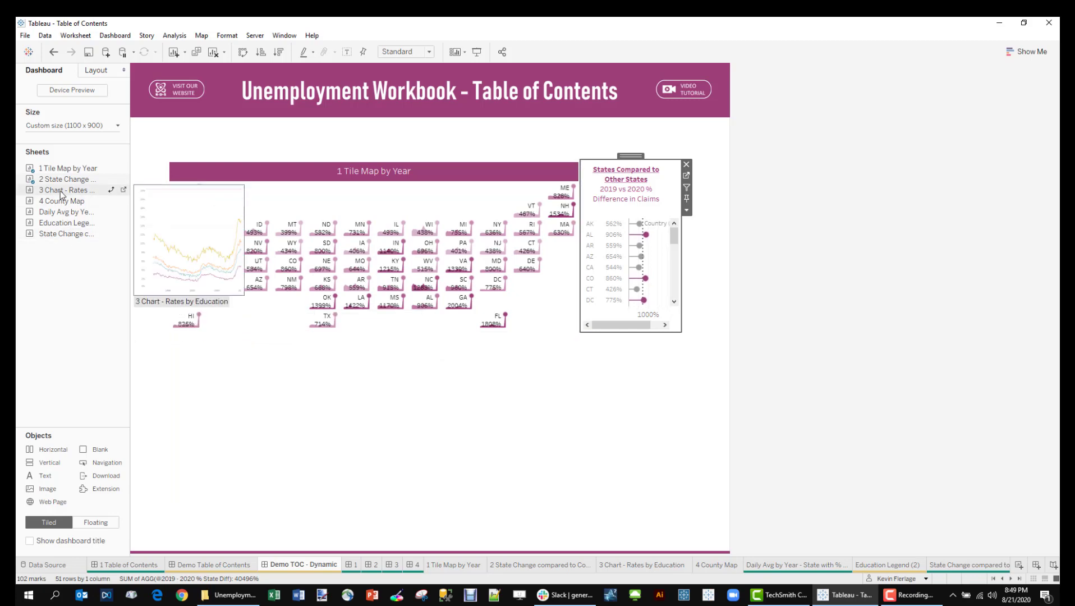
drag(59, 191, 194, 372)
drag(62, 201, 652, 449)
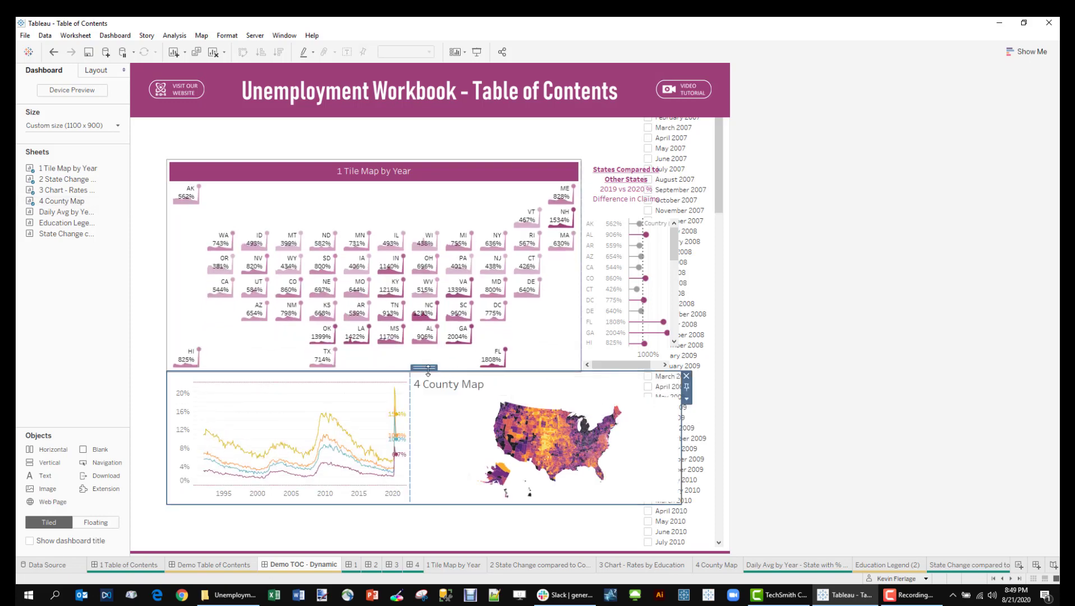
Distribute contents evenly in the outer container and both row containers for an even two-by-two grid
click(428, 370)
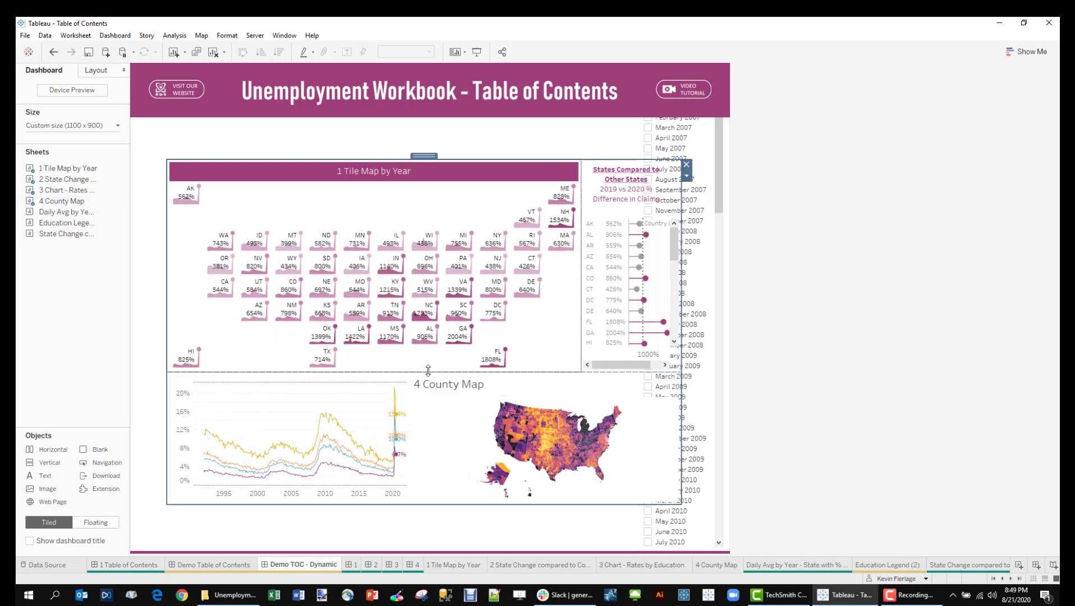
click(687, 177)
click(720, 204)
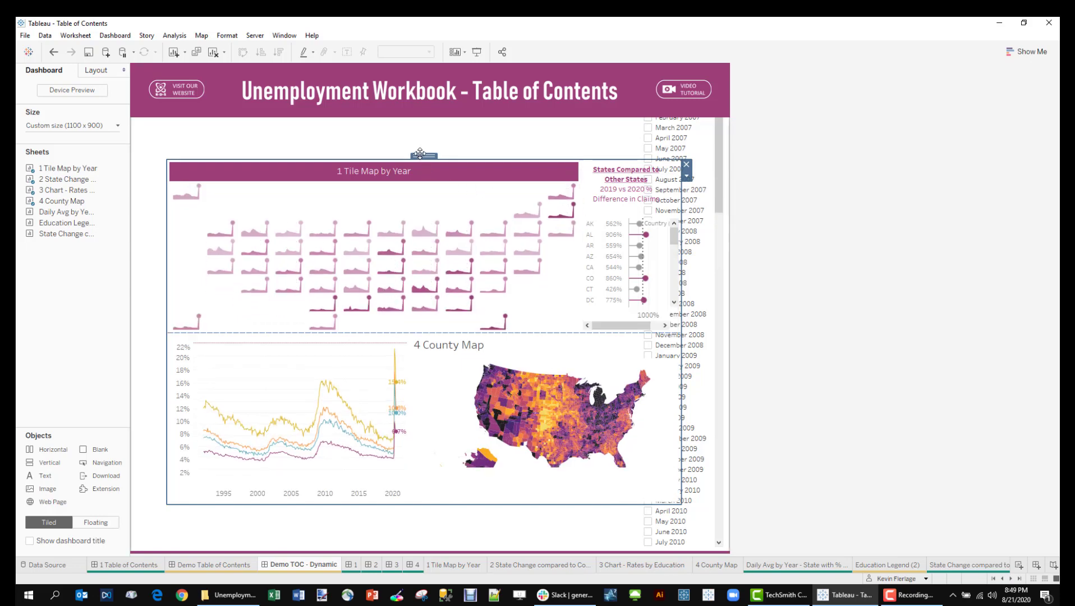
click(454, 355)
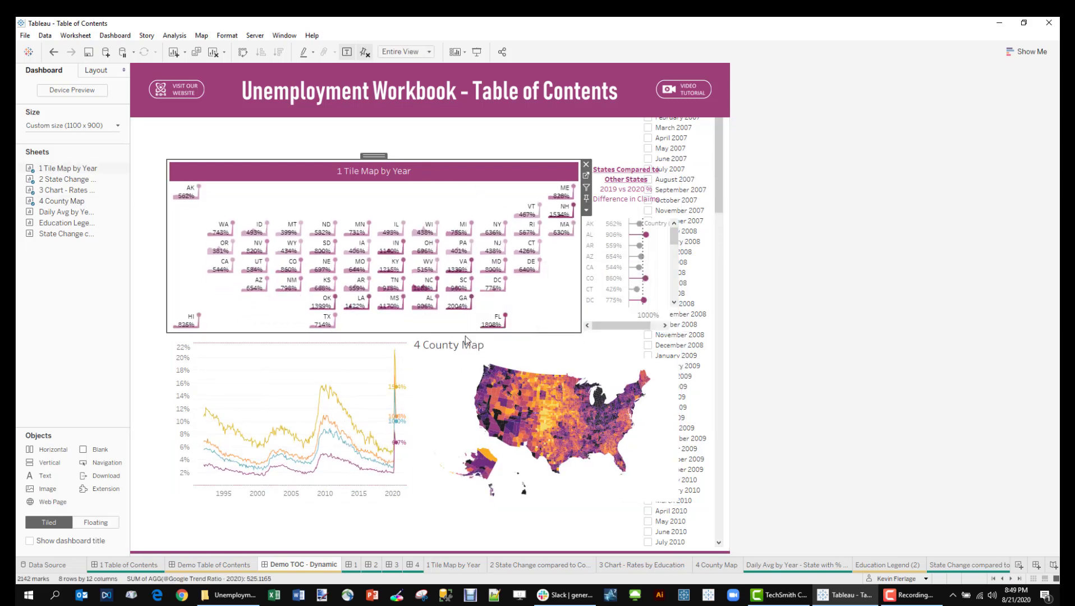
double_click(541, 330)
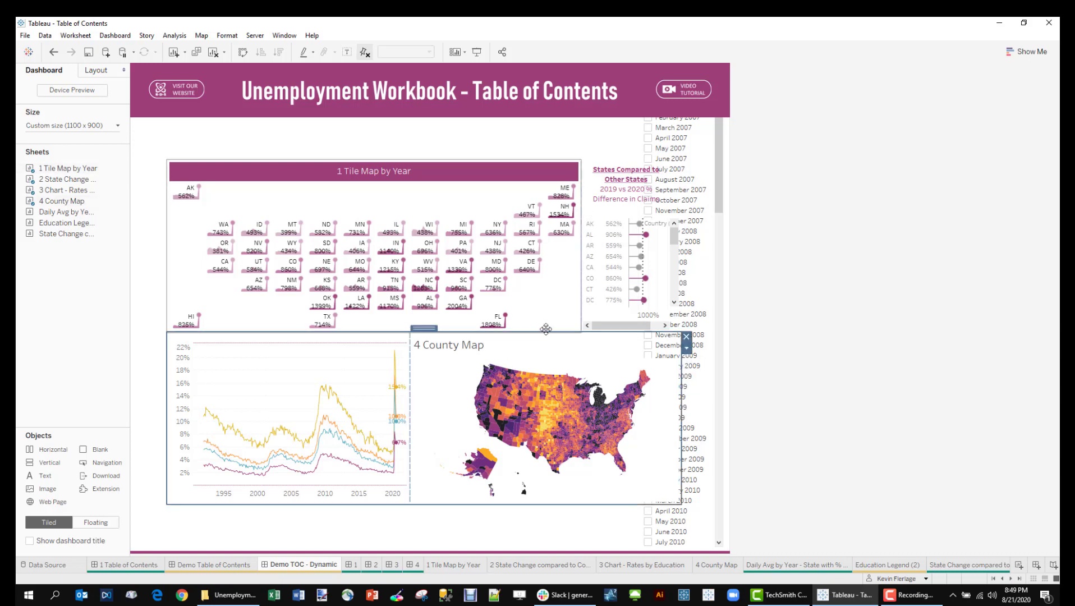
click(686, 349)
click(709, 374)
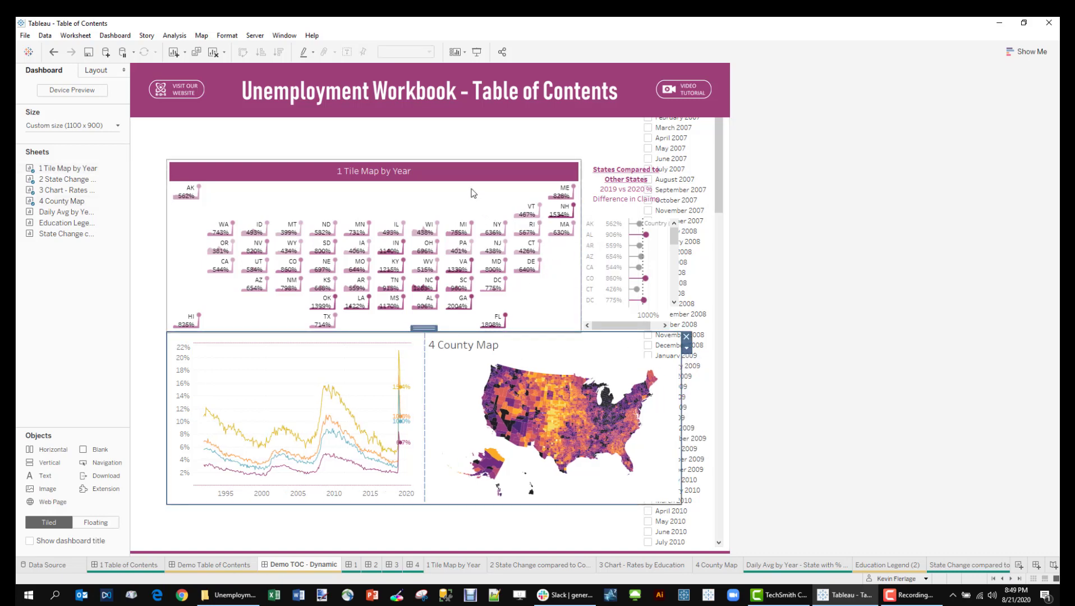
click(411, 168)
double_click(374, 155)
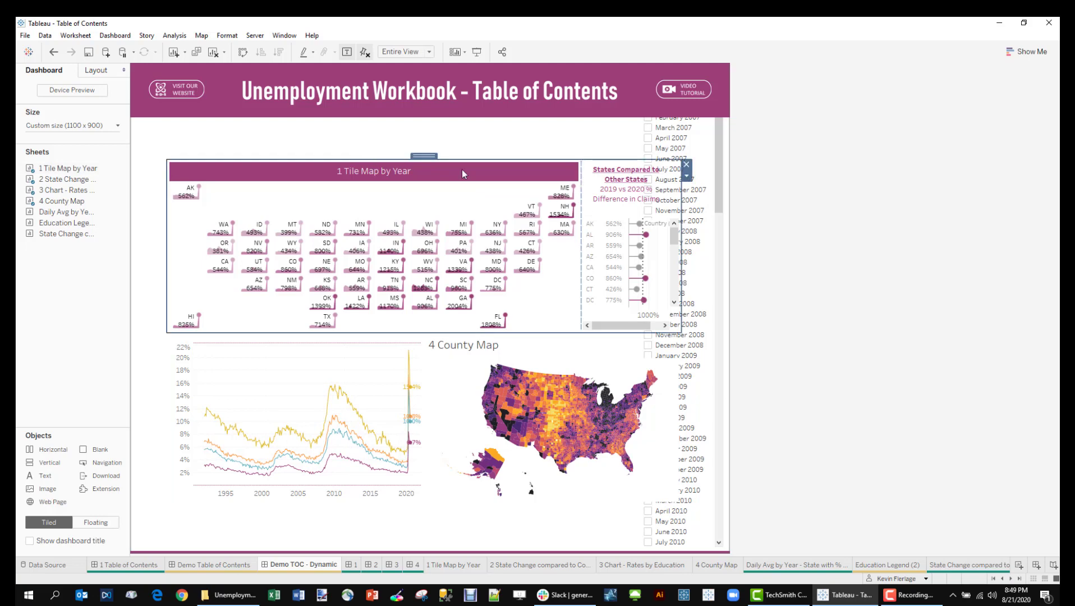
click(686, 176)
click(729, 201)
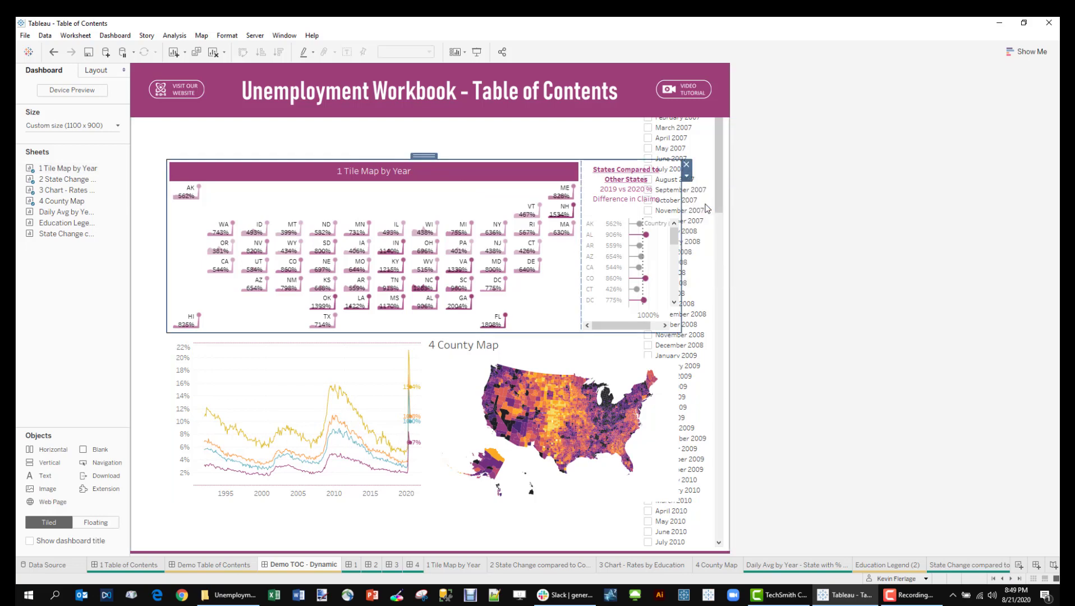
click(96, 70)
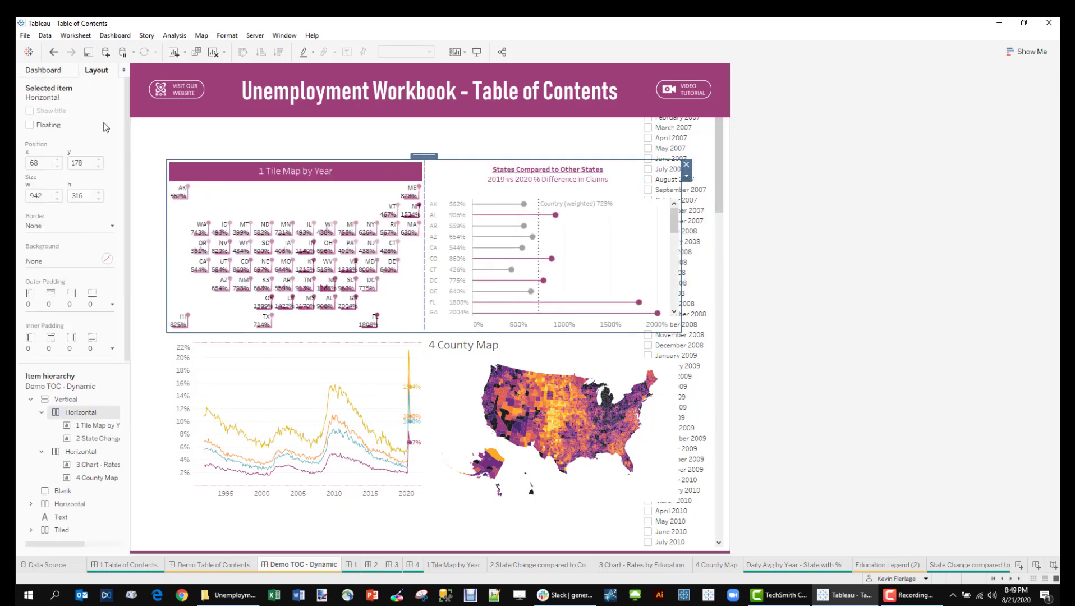
click(33, 533)
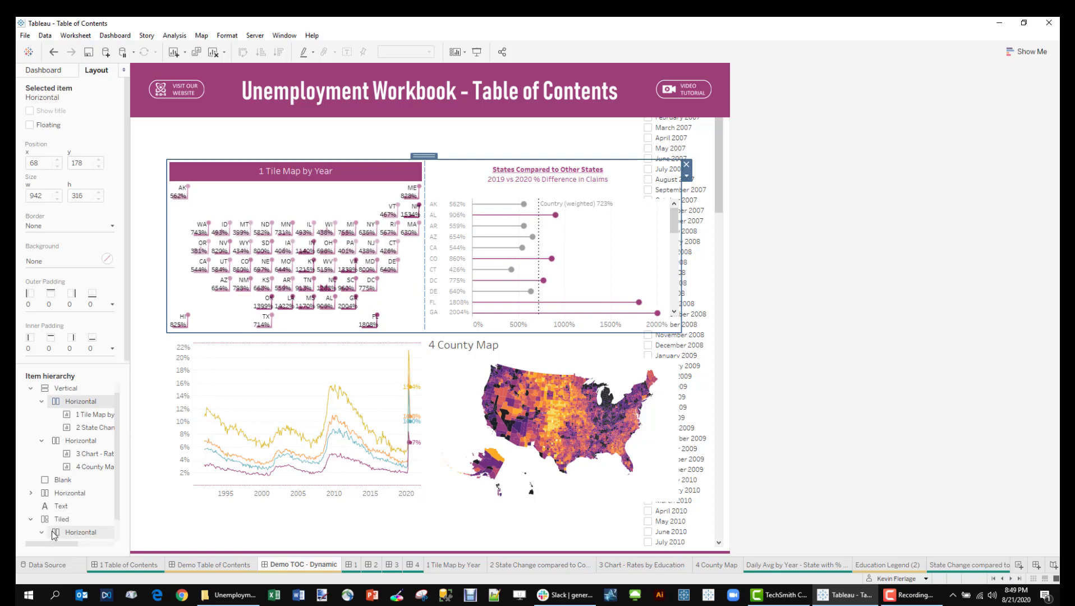
scroll(54, 533, down, 1)
click(55, 533)
click(91, 536)
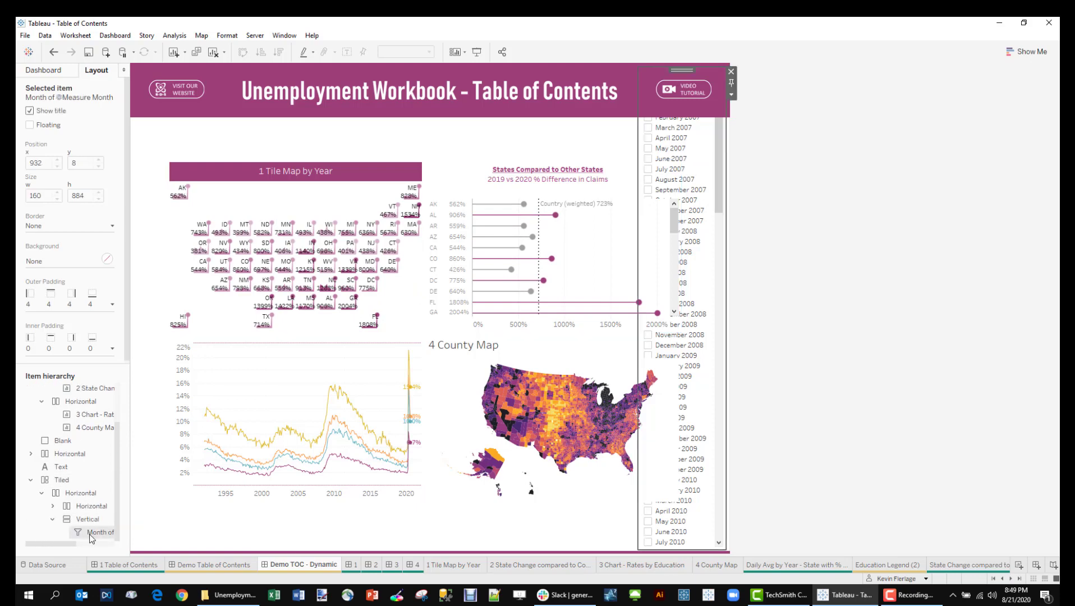
right_click(91, 536)
click(195, 505)
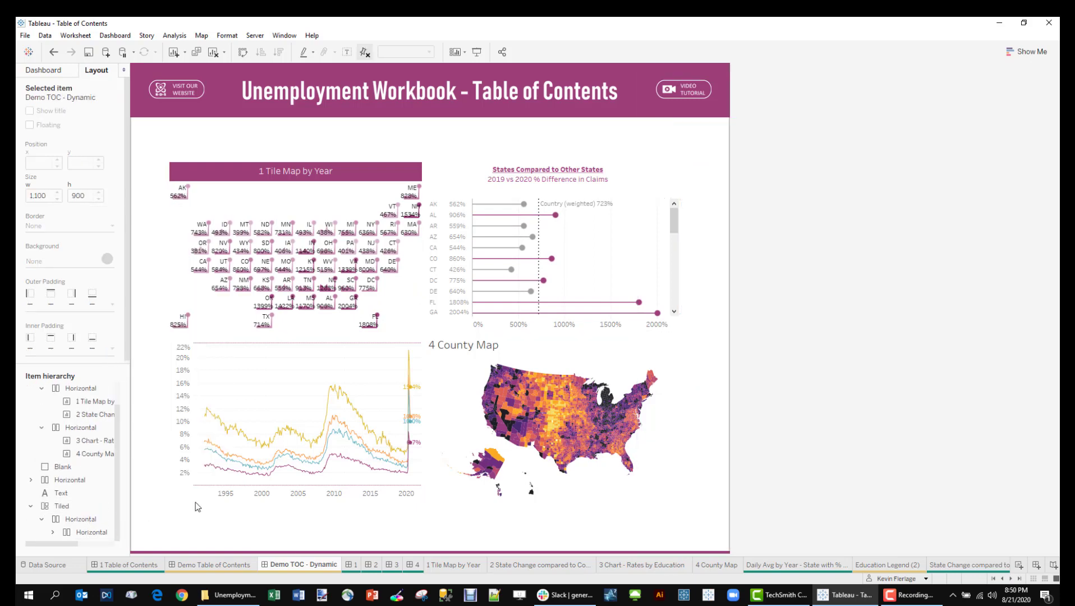
Set the Rates line chart on the dashboard to fit the entire view
click(693, 150)
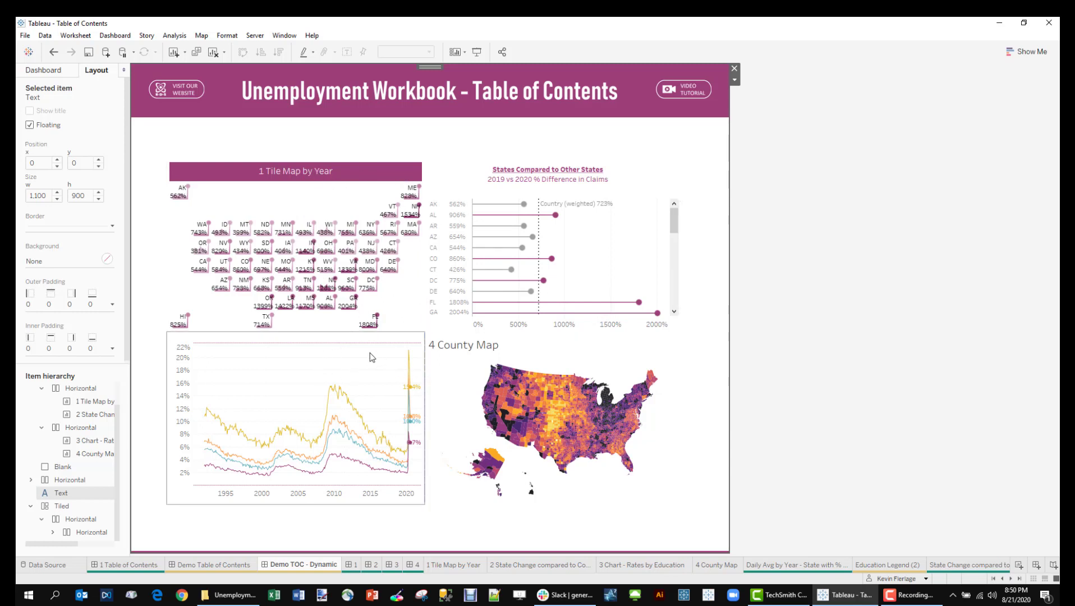
click(421, 367)
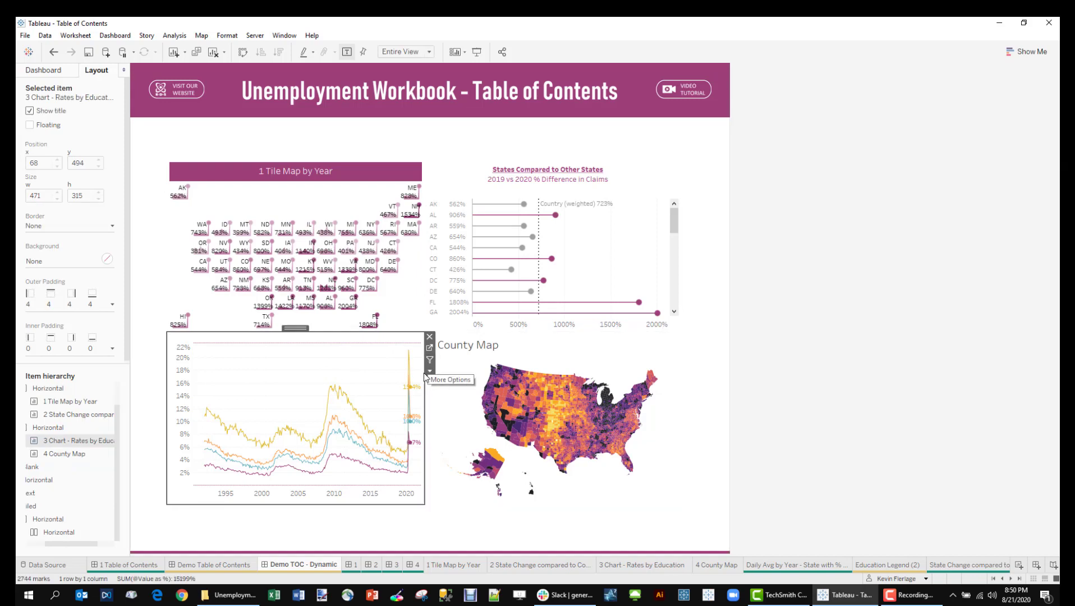
click(430, 370)
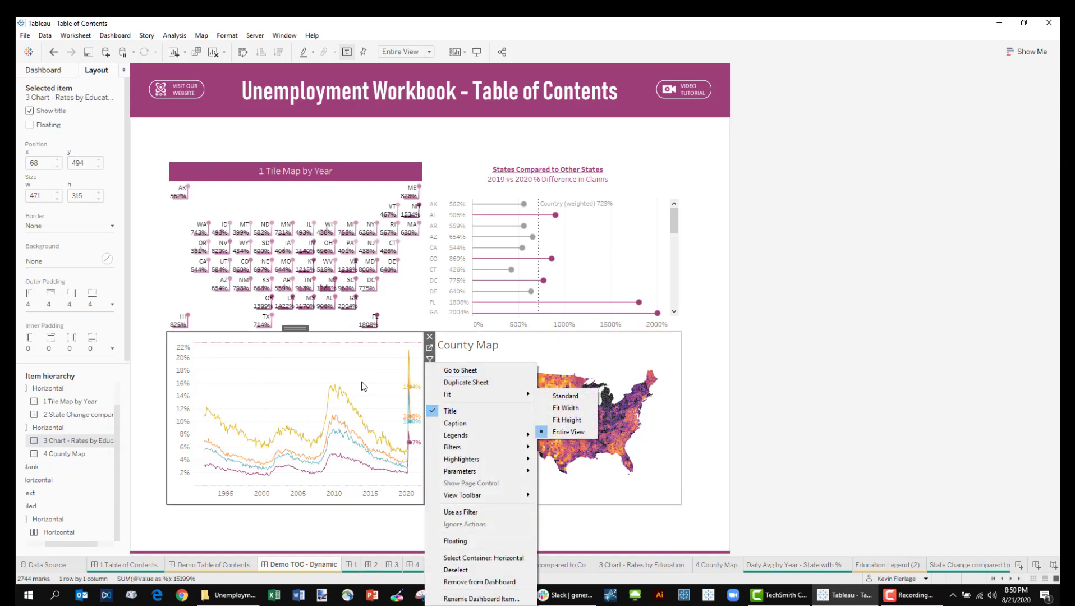
click(338, 377)
Make the County Map title white, centred, size 12 text
click(522, 354)
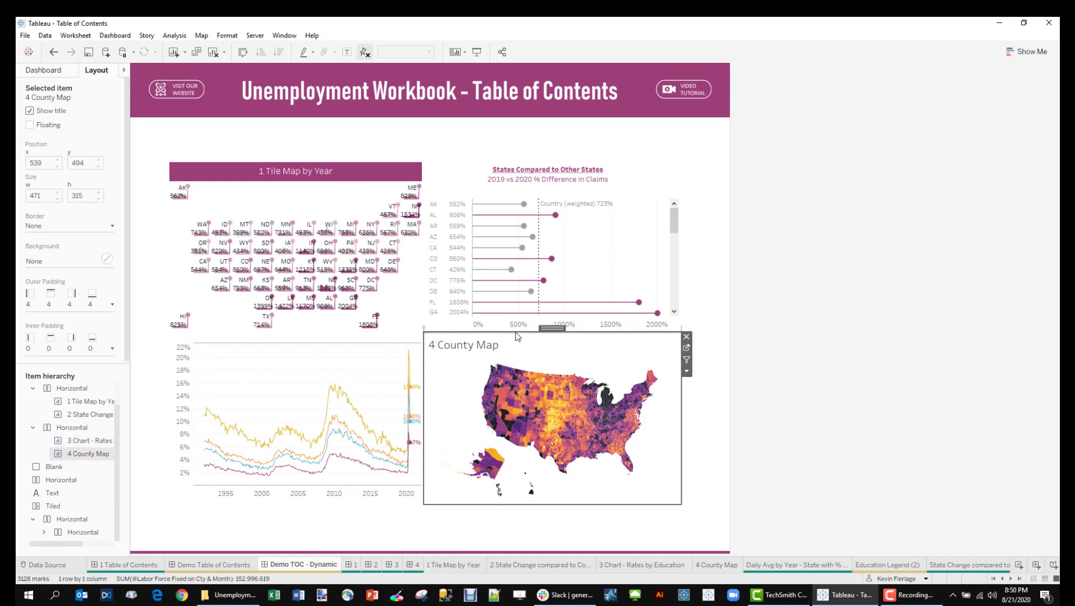
right_click(504, 346)
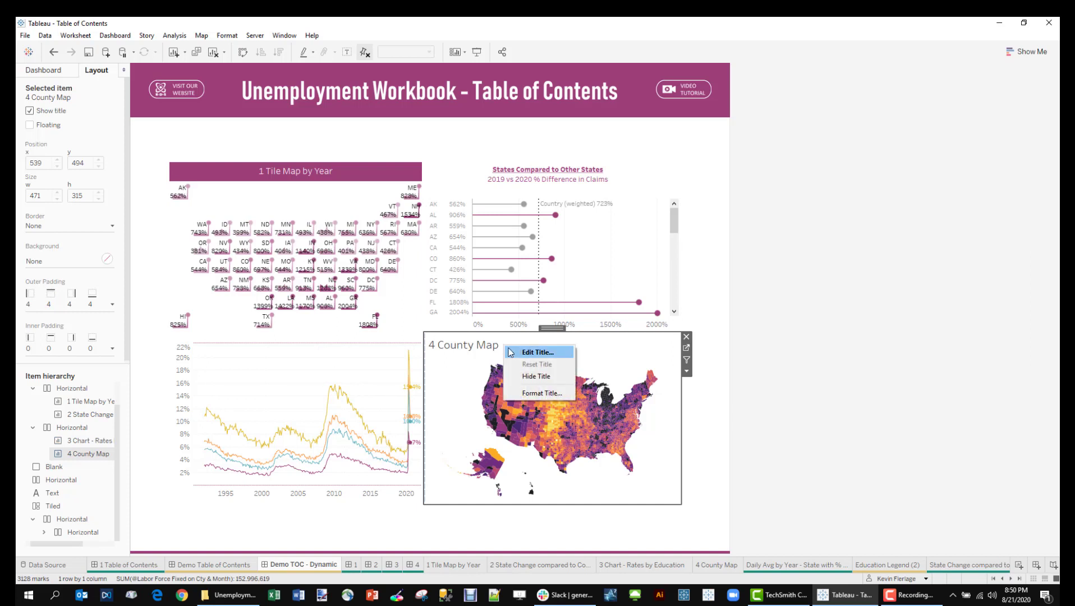
click(518, 353)
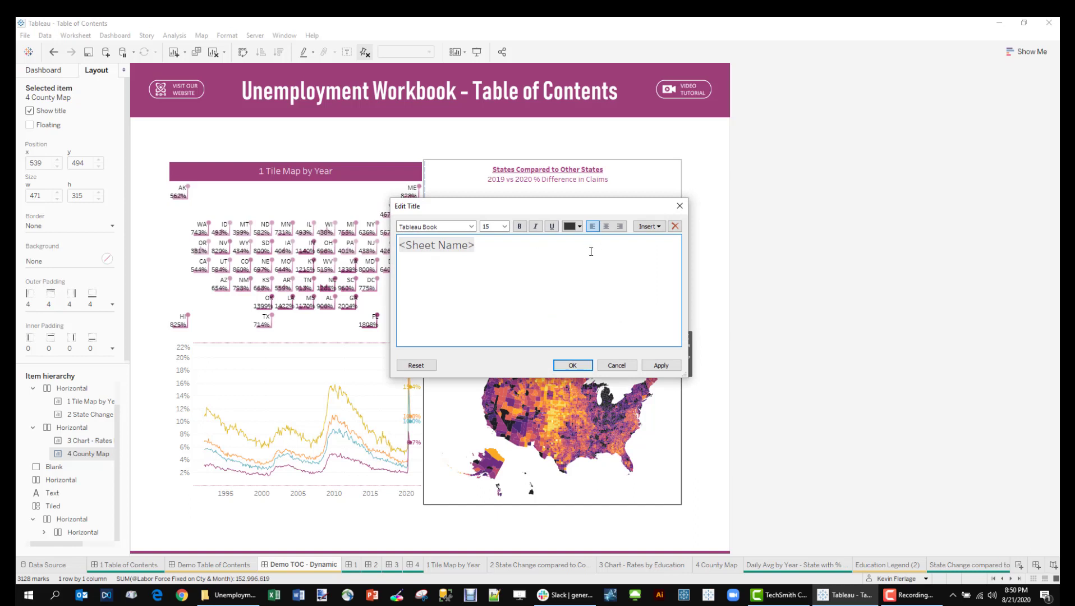
triple_click(564, 245)
click(580, 226)
click(581, 241)
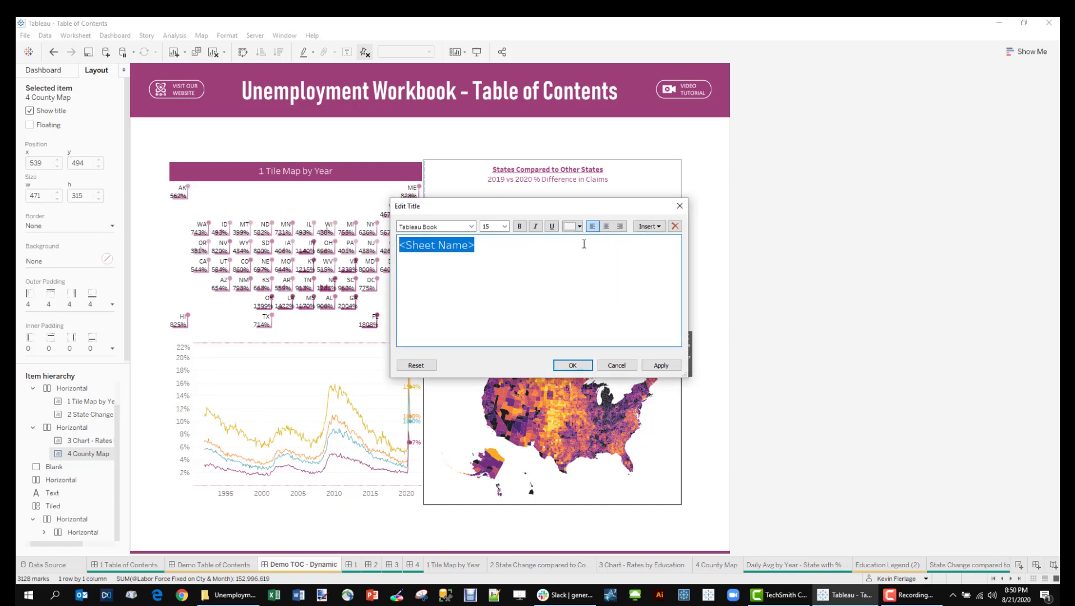
click(606, 226)
click(505, 227)
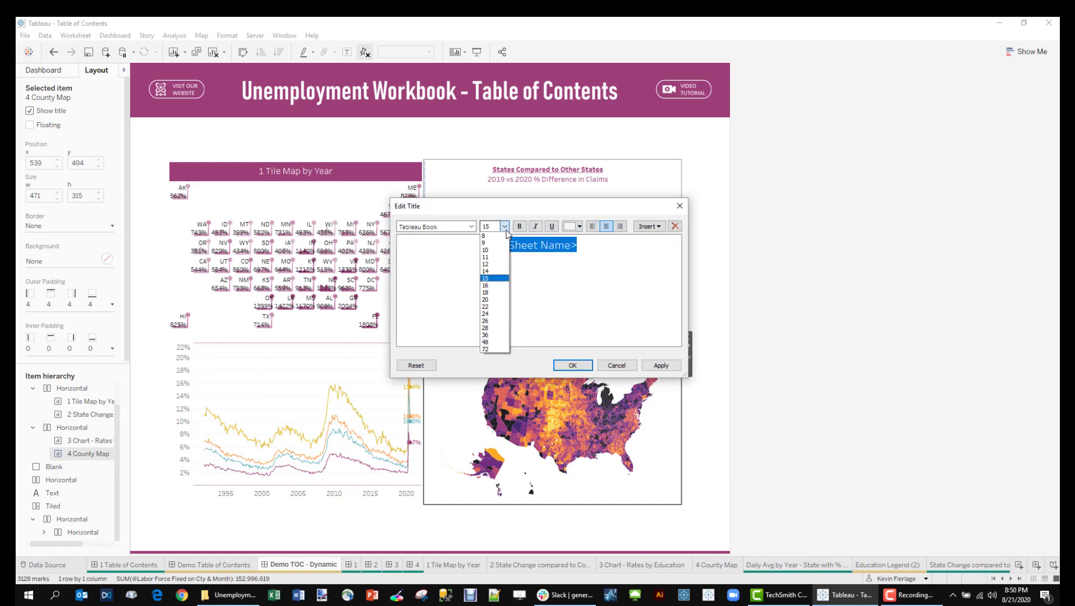
click(494, 265)
click(572, 366)
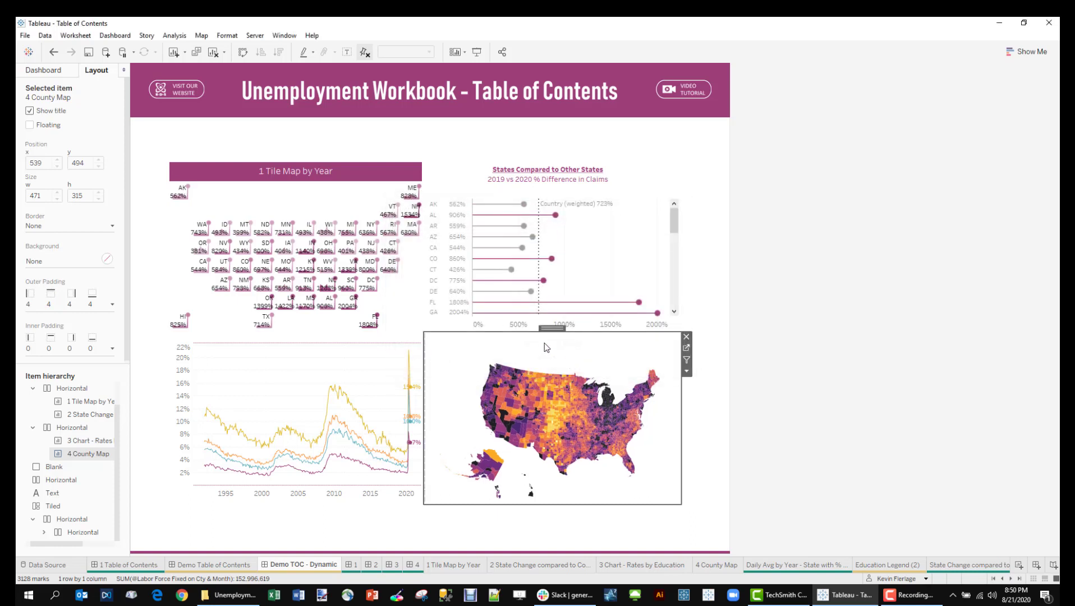
Shade the County Map's title bar magenta in Format Title
right_click(545, 340)
click(573, 389)
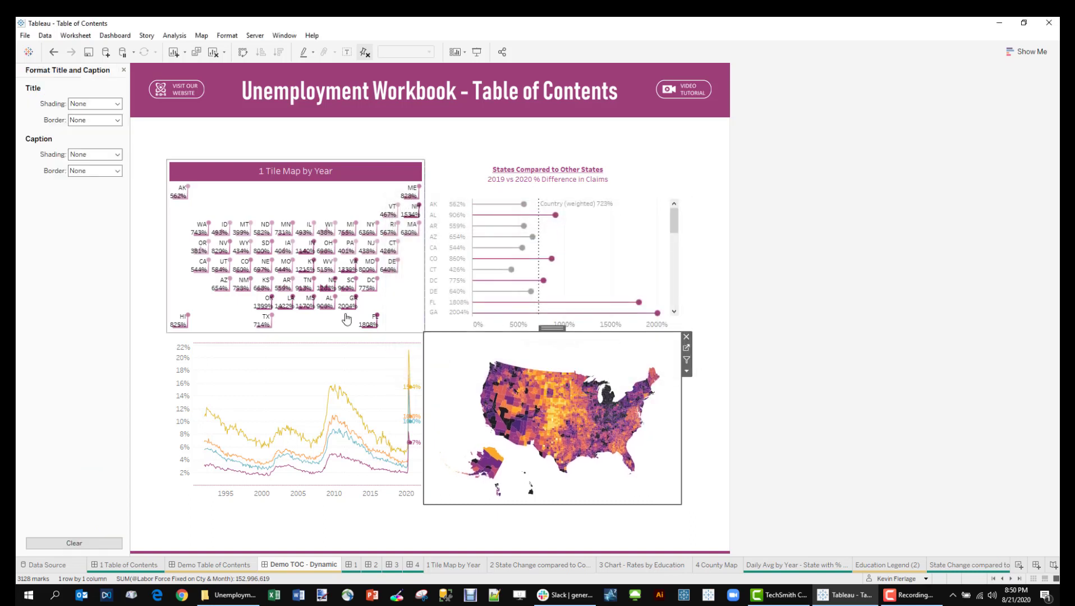
click(117, 104)
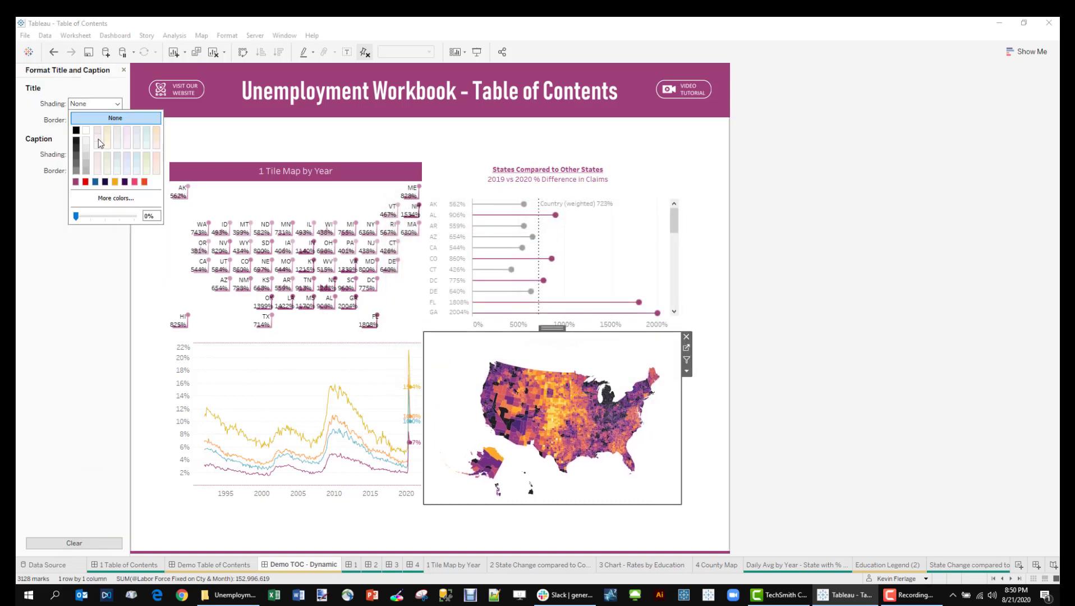
click(76, 182)
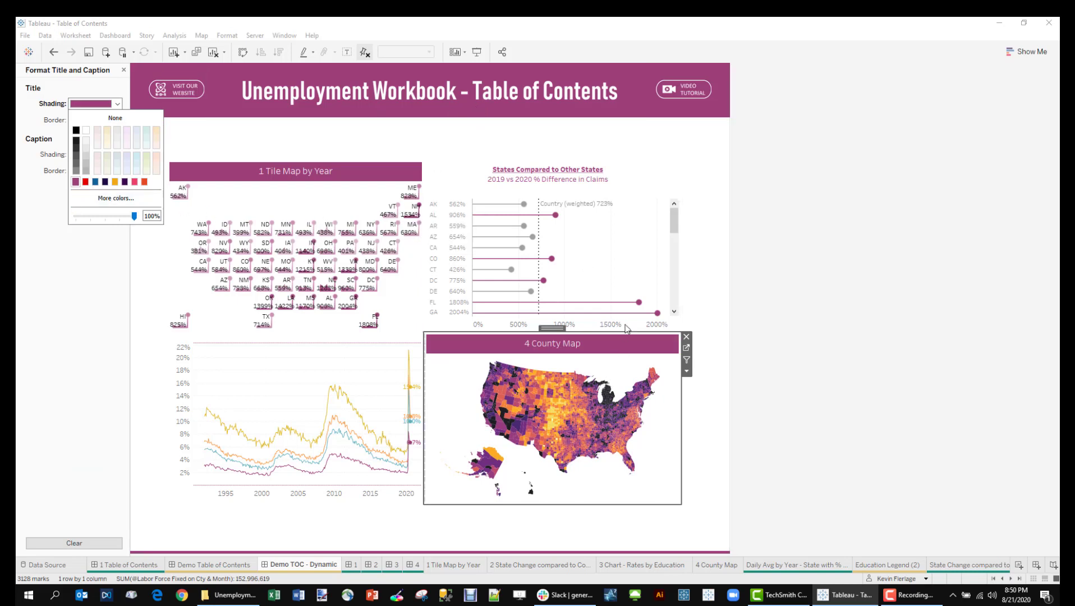
click(621, 171)
click(620, 171)
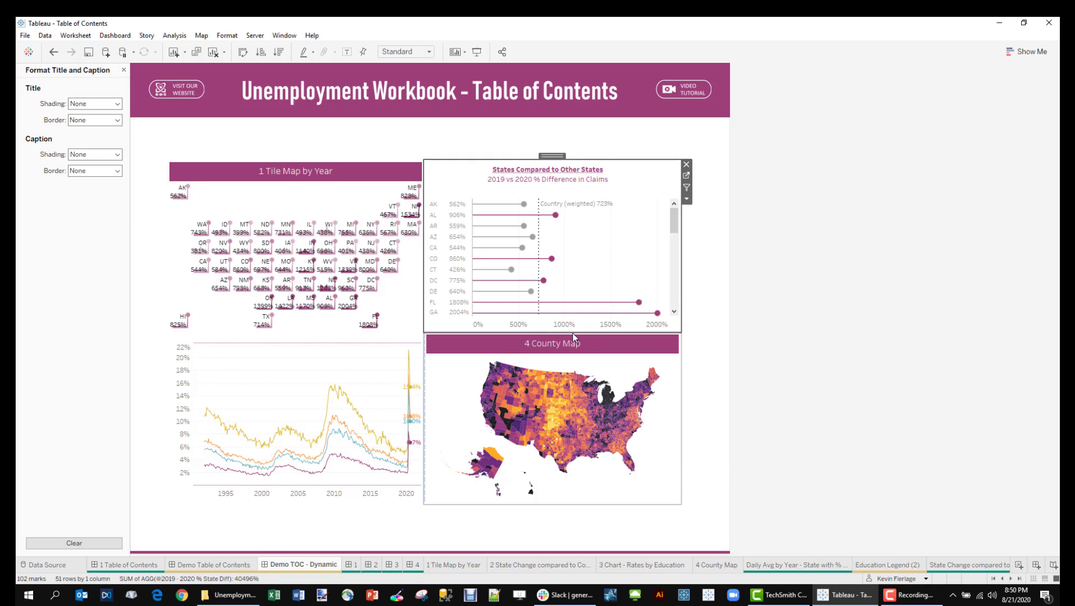
click(603, 357)
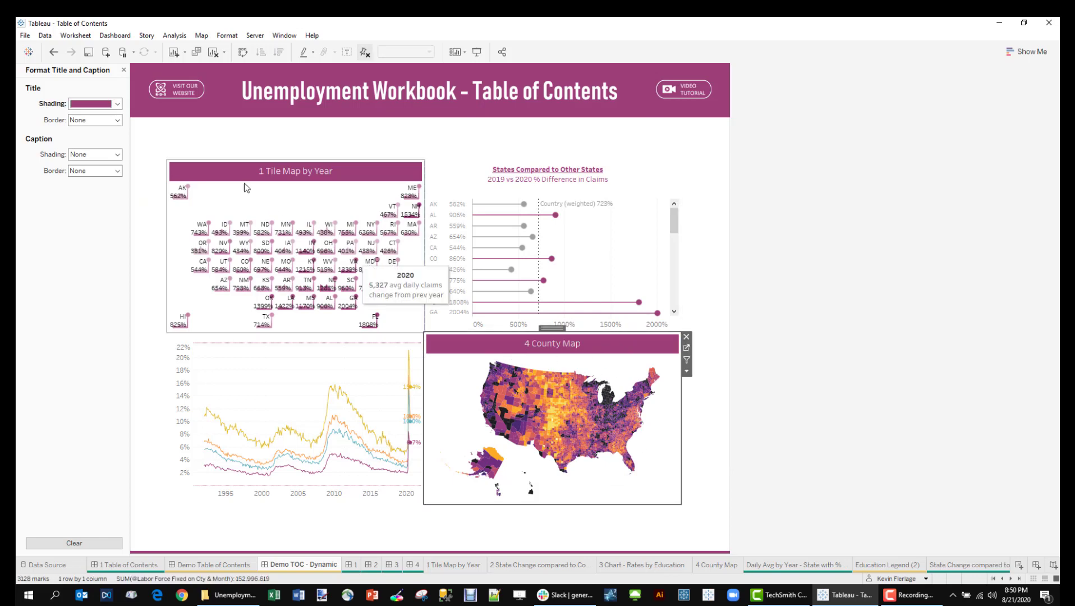
click(123, 70)
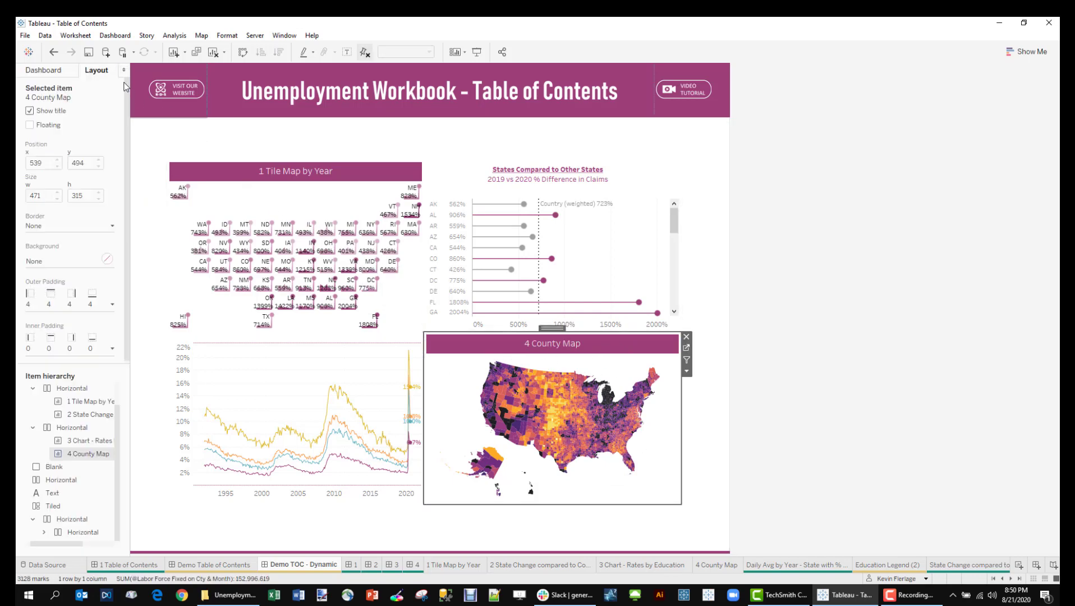
Give the County Map a solid thin border and outer padding of 44
click(114, 349)
click(112, 226)
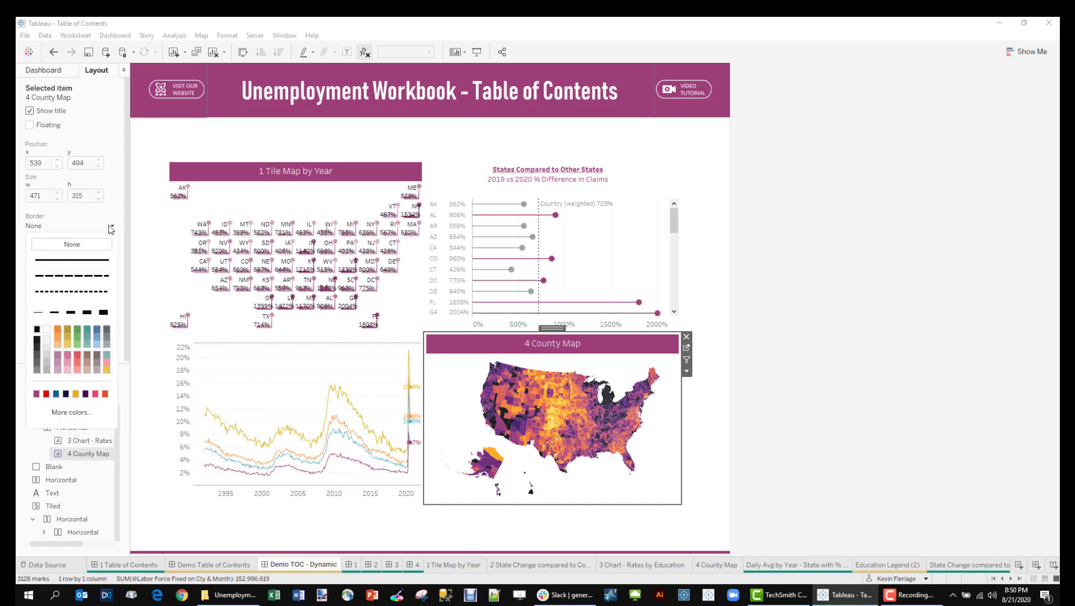
click(72, 260)
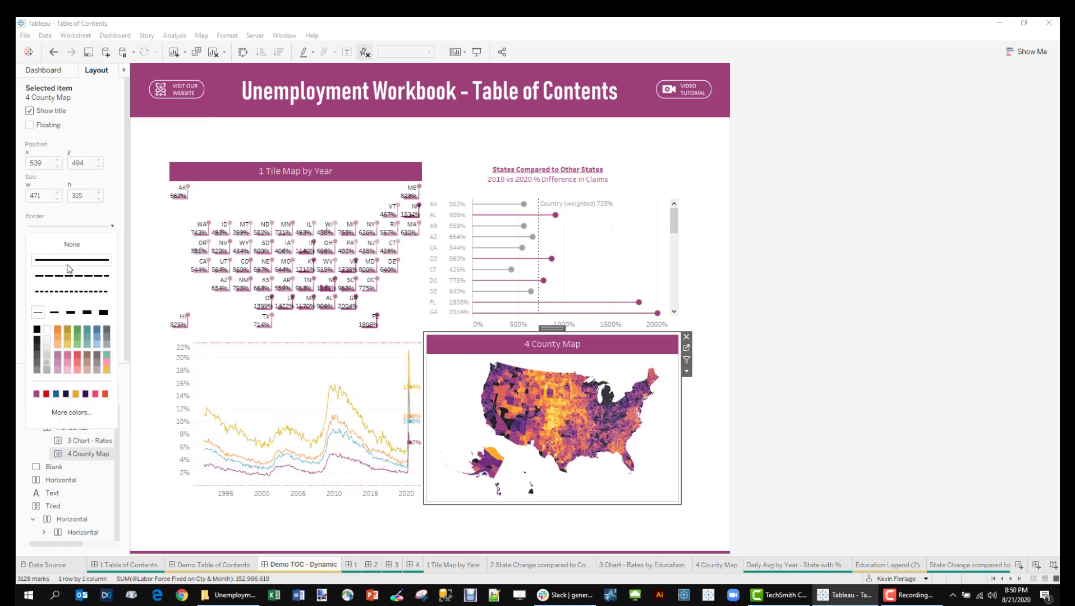
click(111, 225)
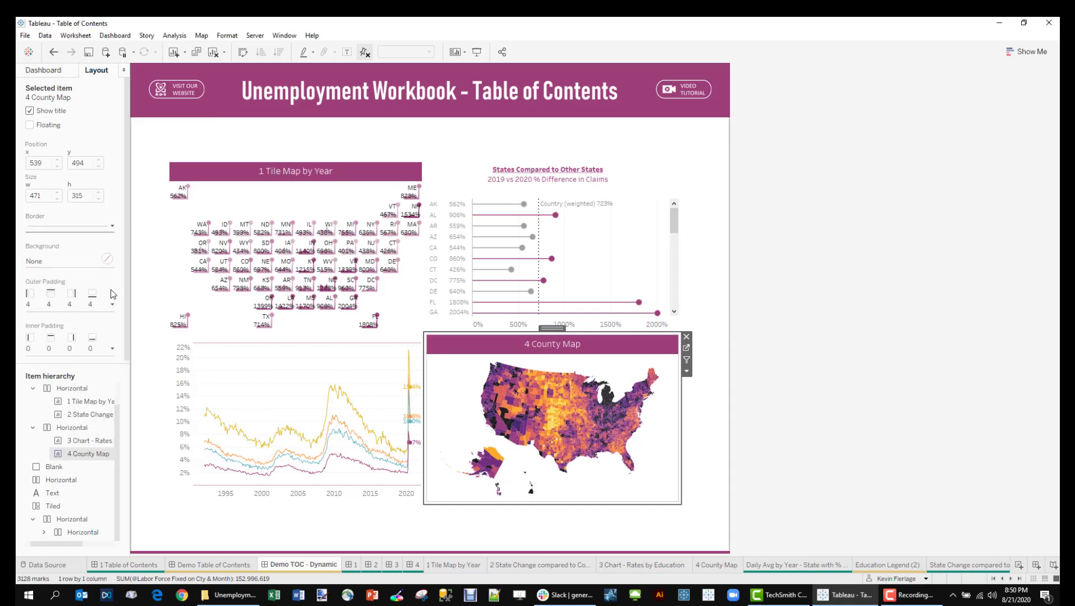
click(112, 304)
click(84, 344)
text(4)
key(Return)
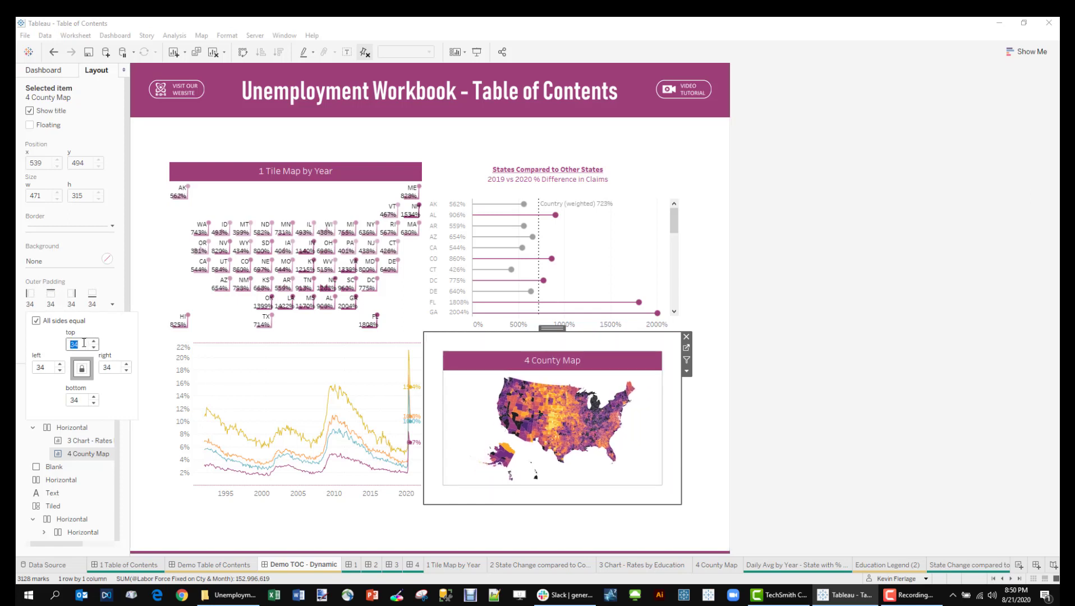
Give the State Change chart a solid border and outer padding of 44
click(653, 205)
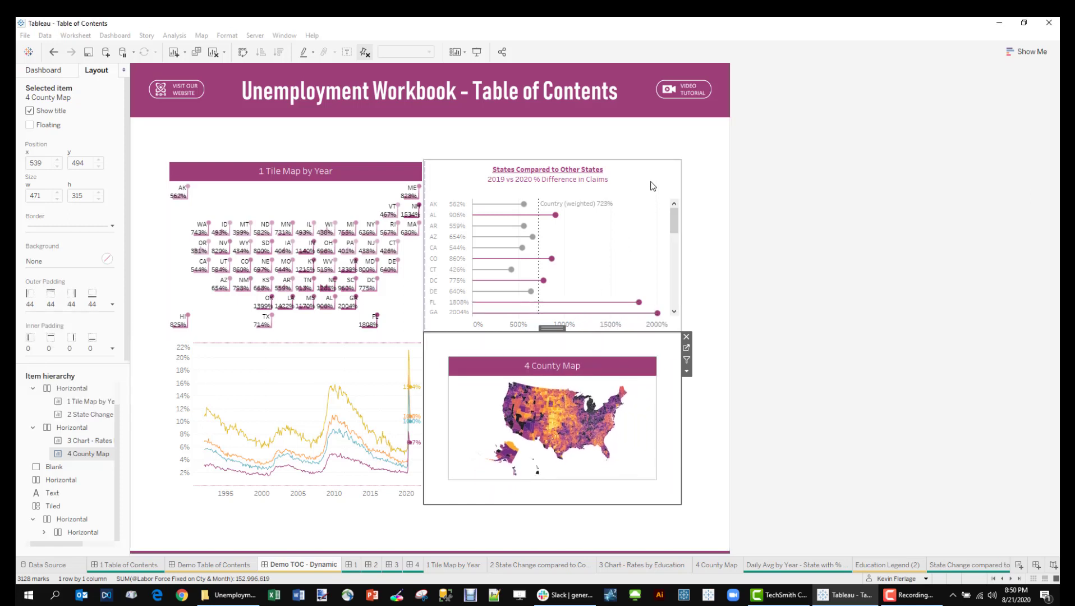
click(110, 226)
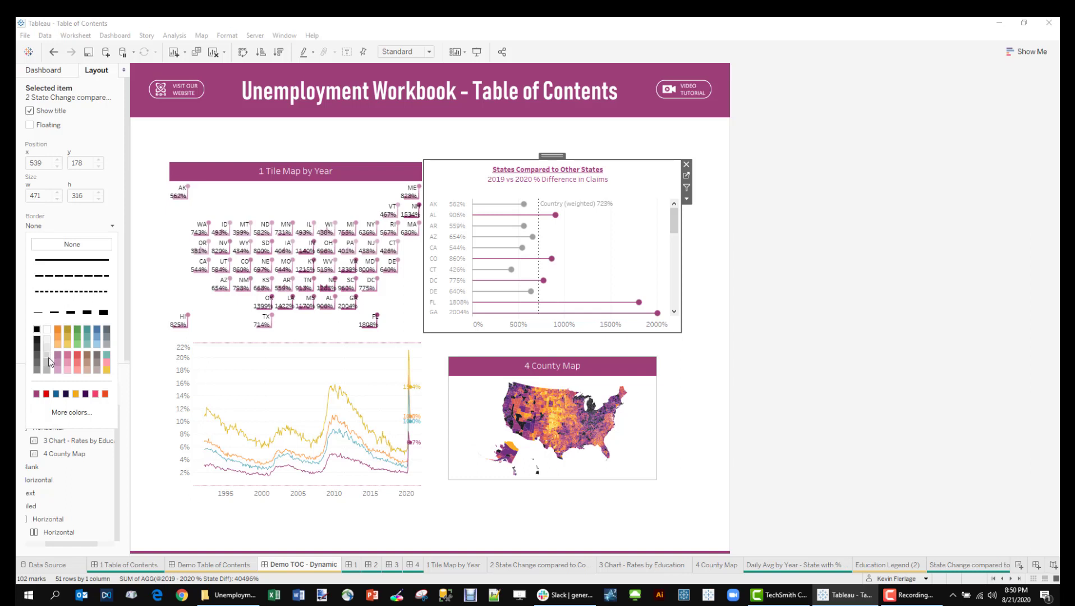
click(112, 209)
click(113, 307)
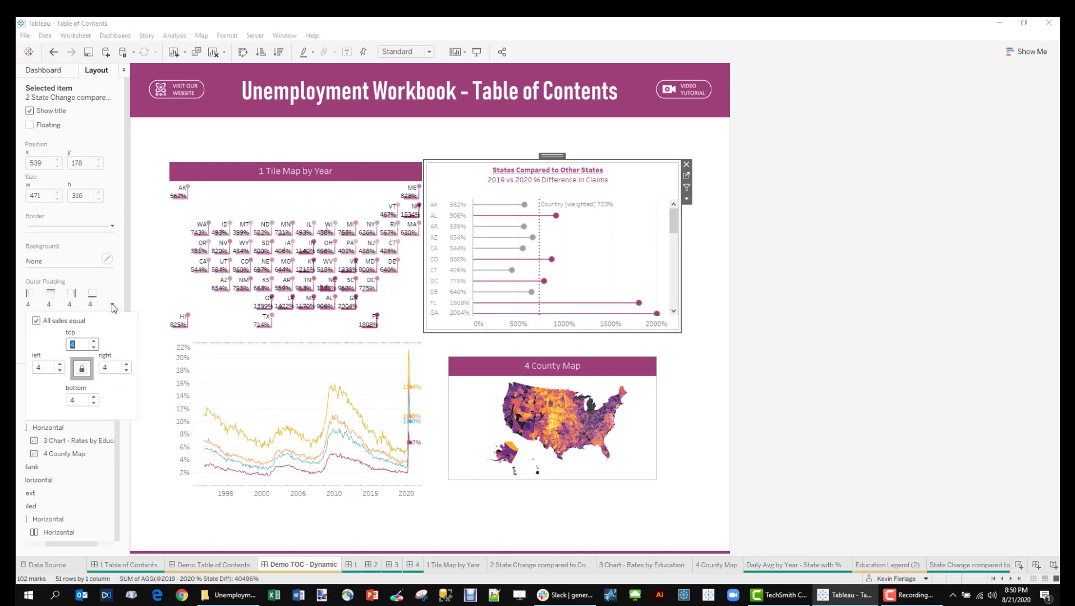
text(44)
key(Return)
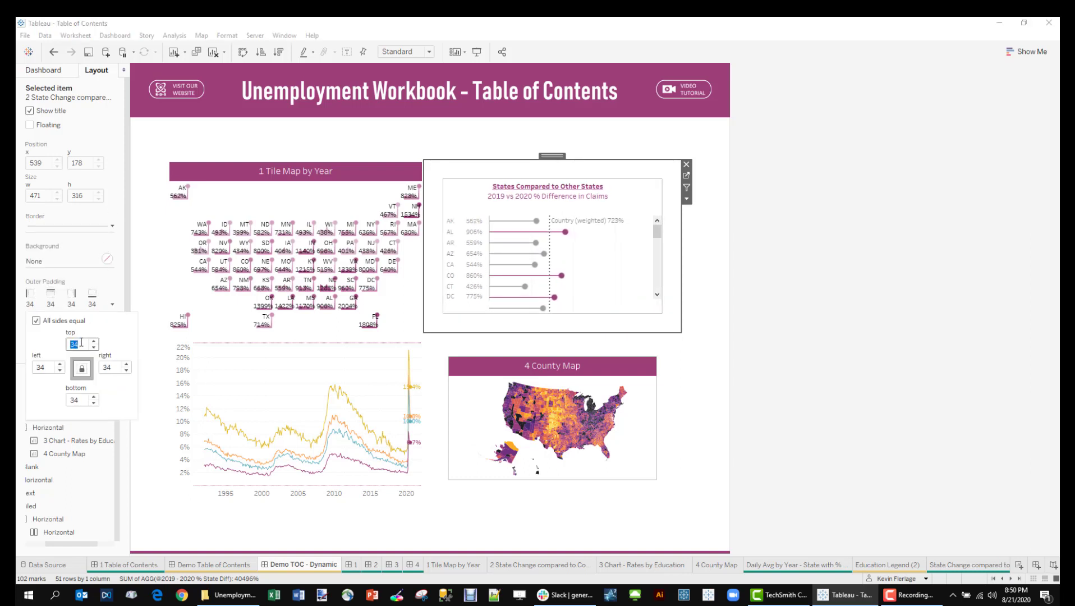
click(674, 137)
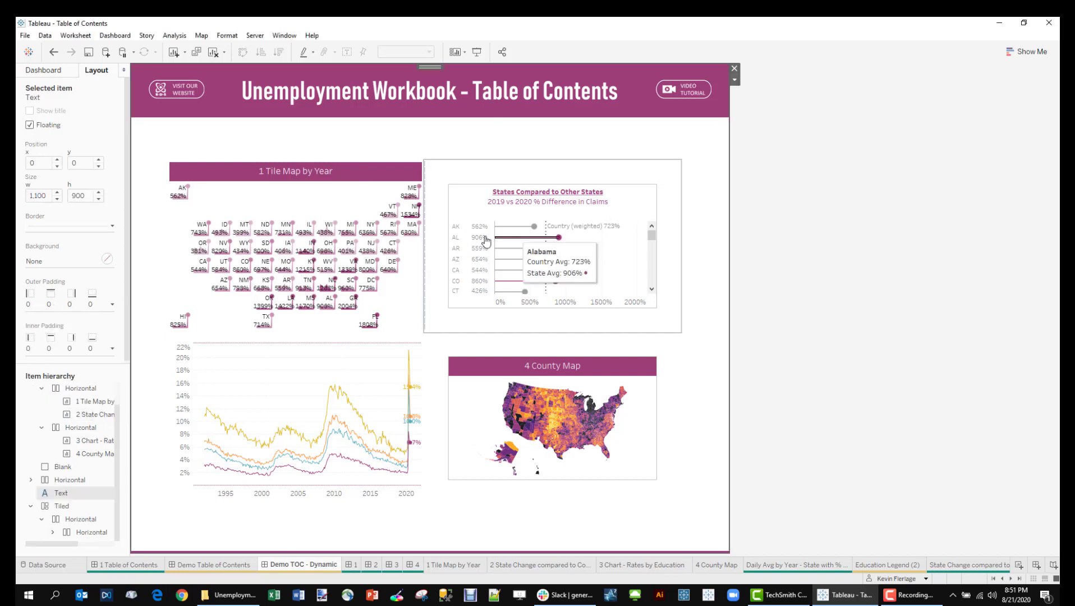
Set the 1 Tile Map by Year sheet's outer padding to 44
click(452, 236)
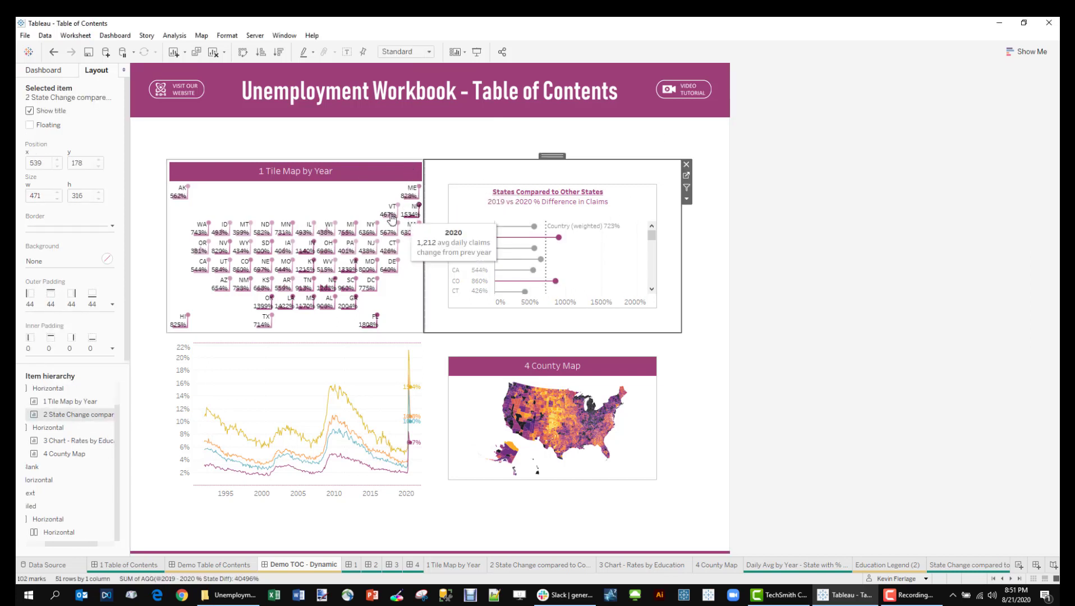
click(172, 283)
click(112, 349)
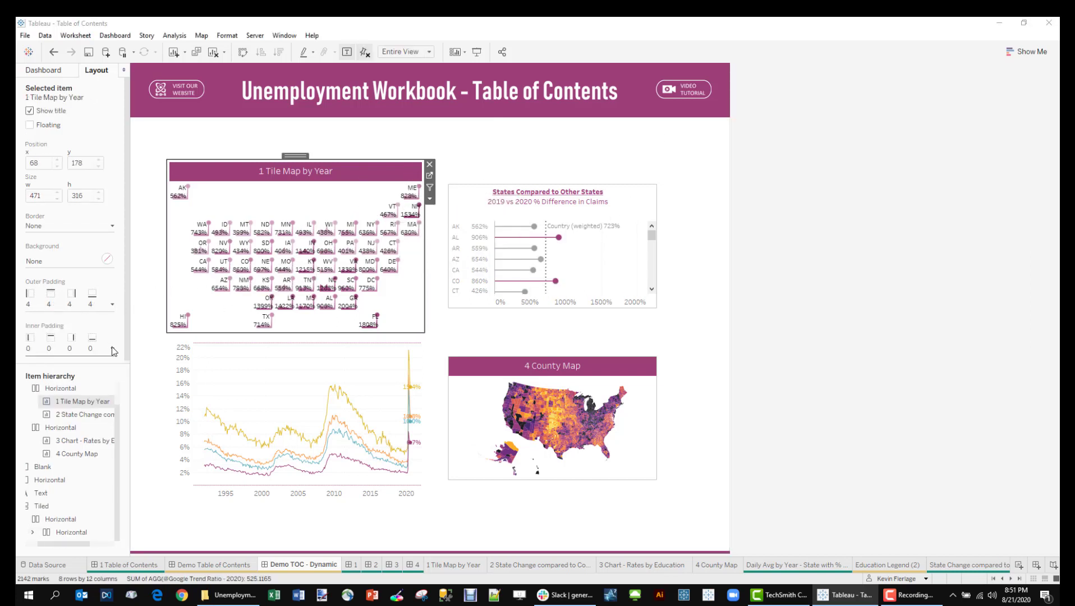
click(112, 305)
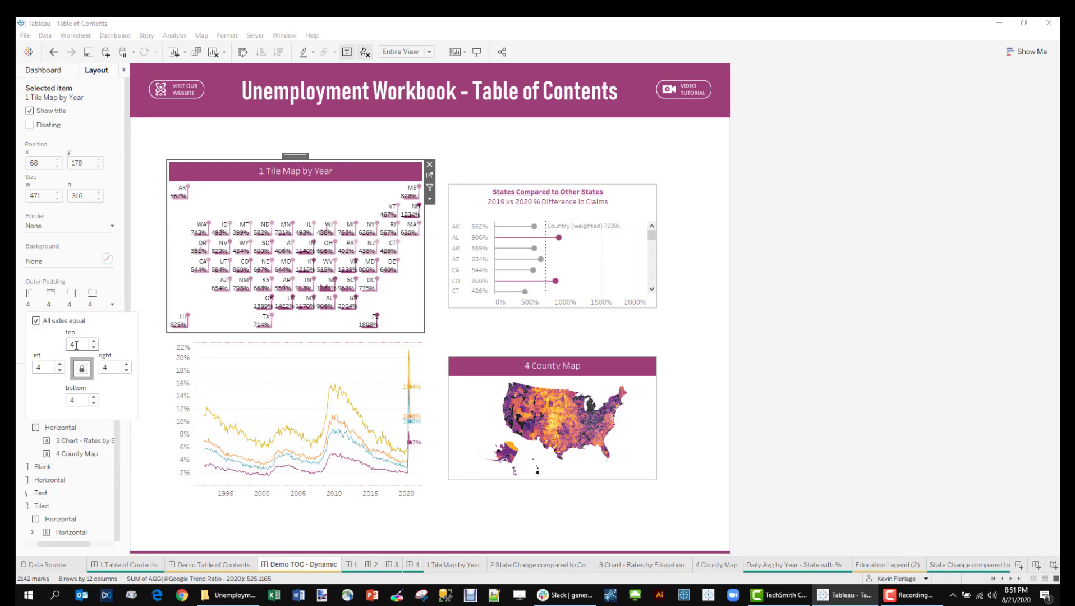
text(4)
key(Return)
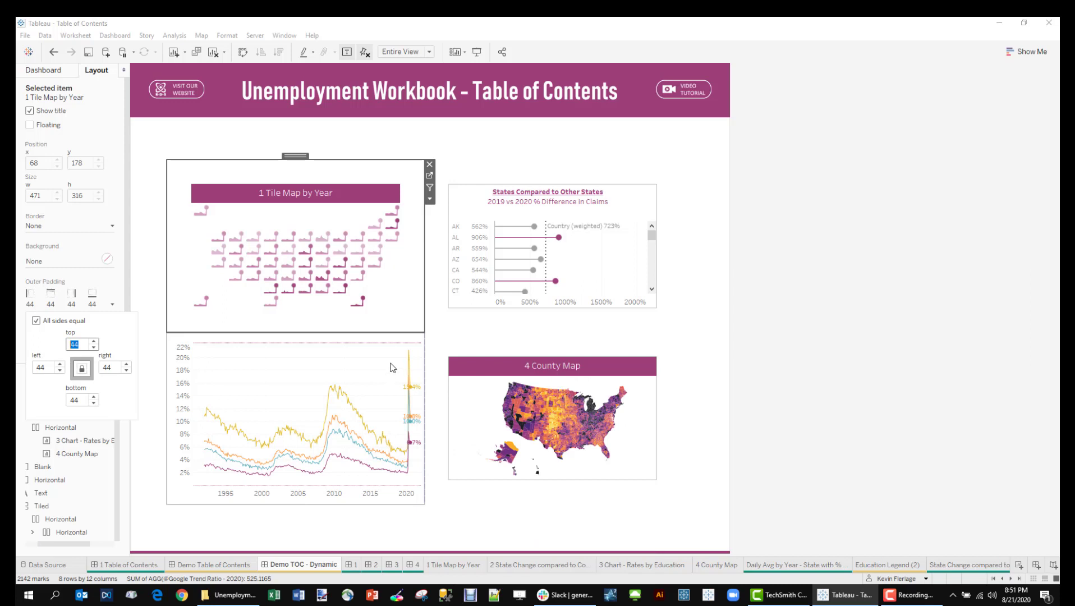
Fit the States Compared to Other States lollipop chart to Entire View, then deselect everything
mouse_move(320, 456)
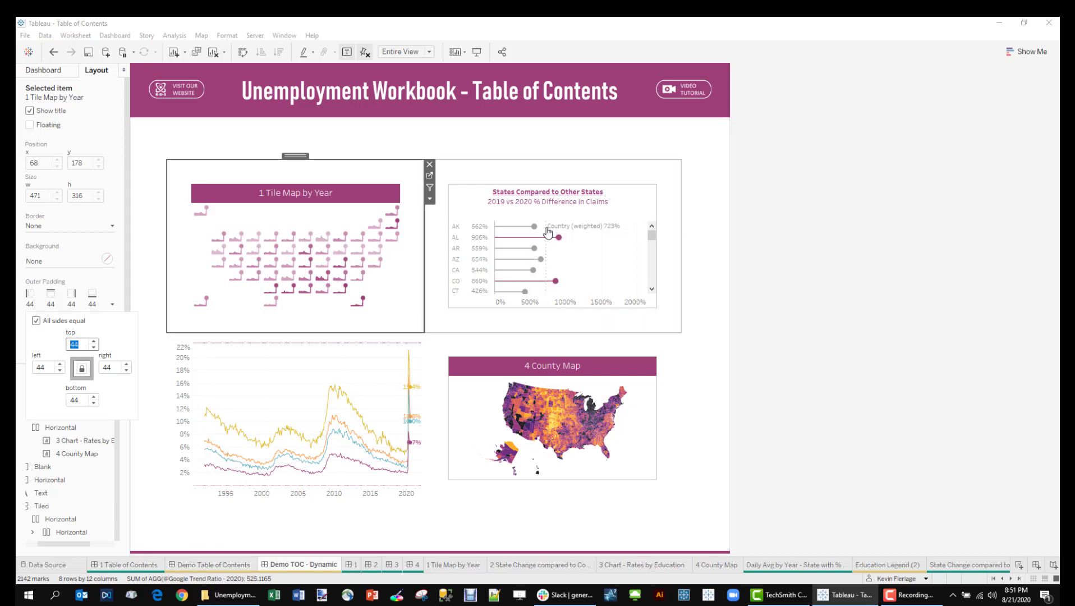
mouse_move(515, 293)
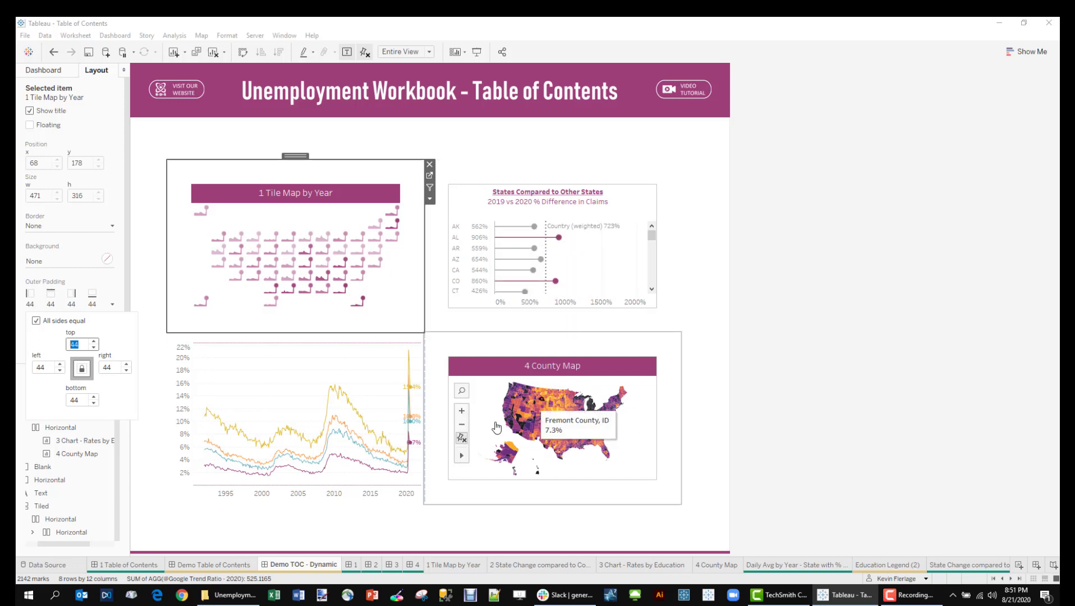
mouse_move(342, 470)
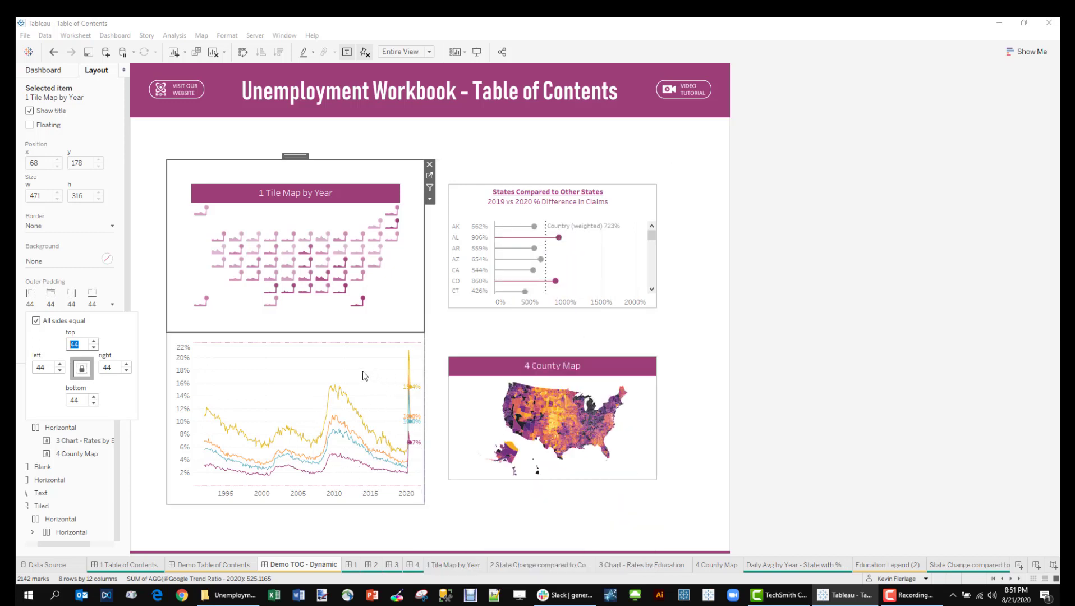
mouse_move(331, 262)
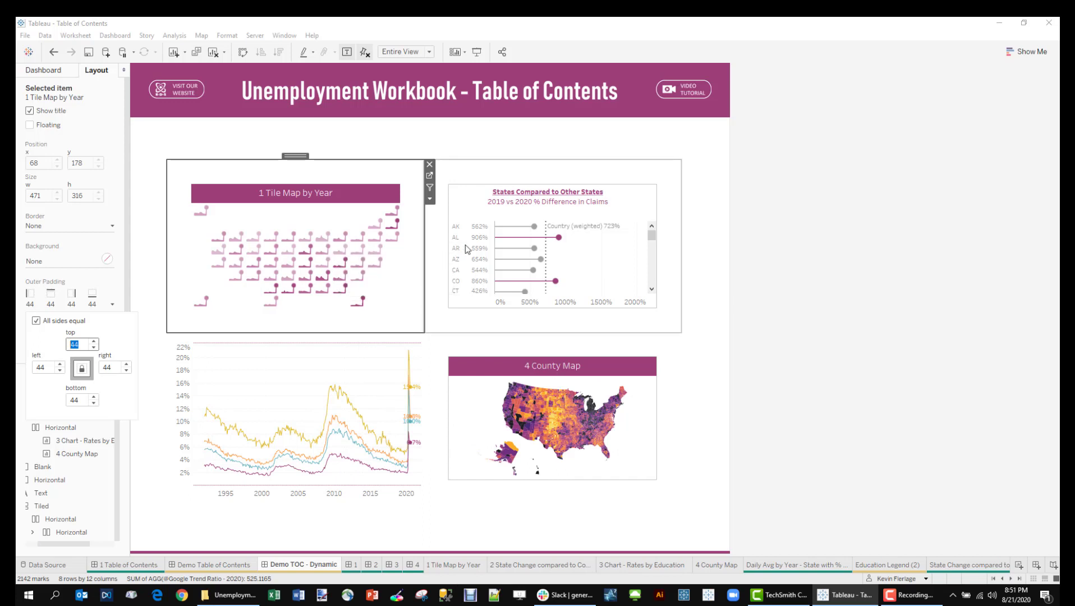
click(636, 208)
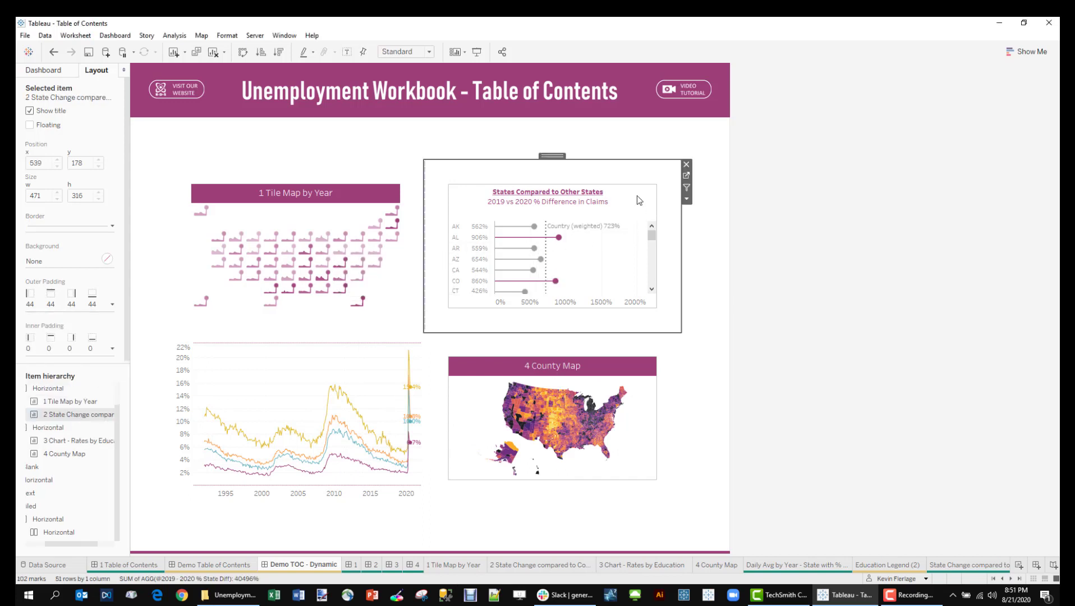
click(686, 199)
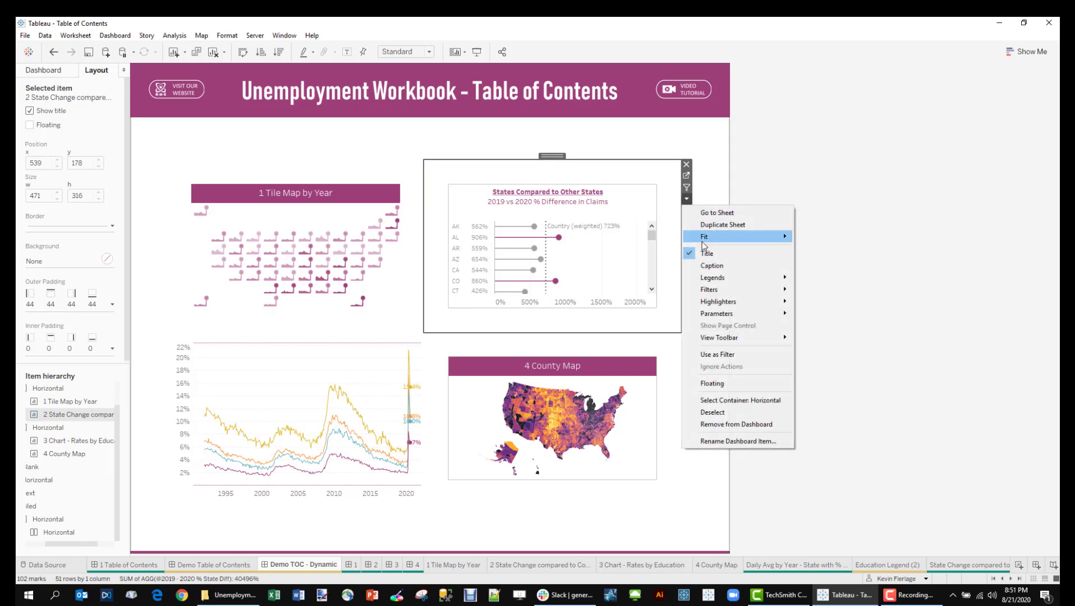
mouse_move(741, 236)
click(817, 277)
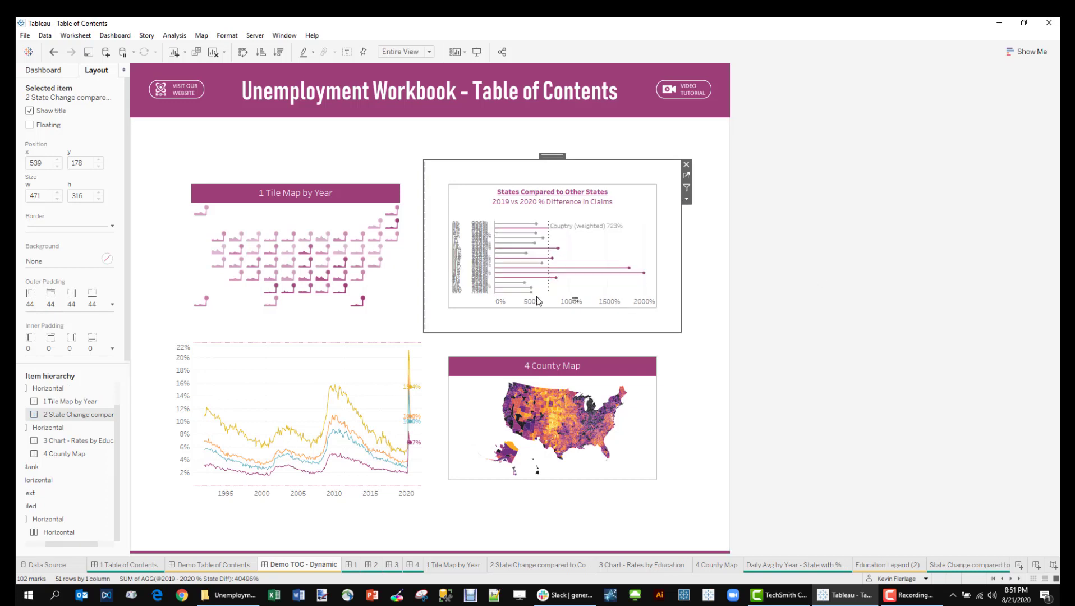
click(400, 294)
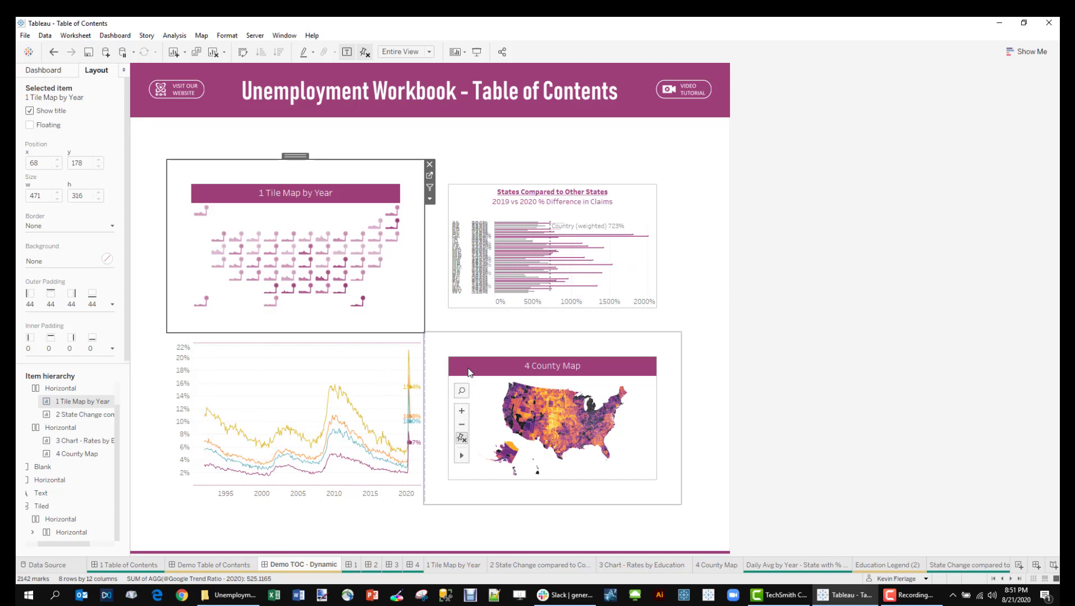
click(797, 241)
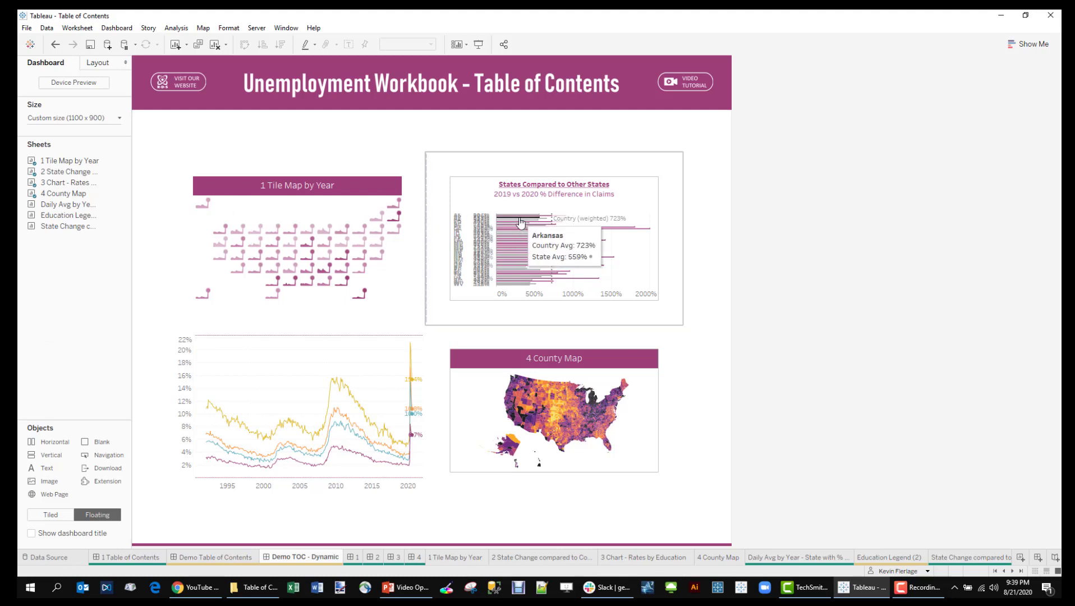
Bring up the Dashboard pane's sheet and object lists in place of Layout settings
mouse_move(279, 437)
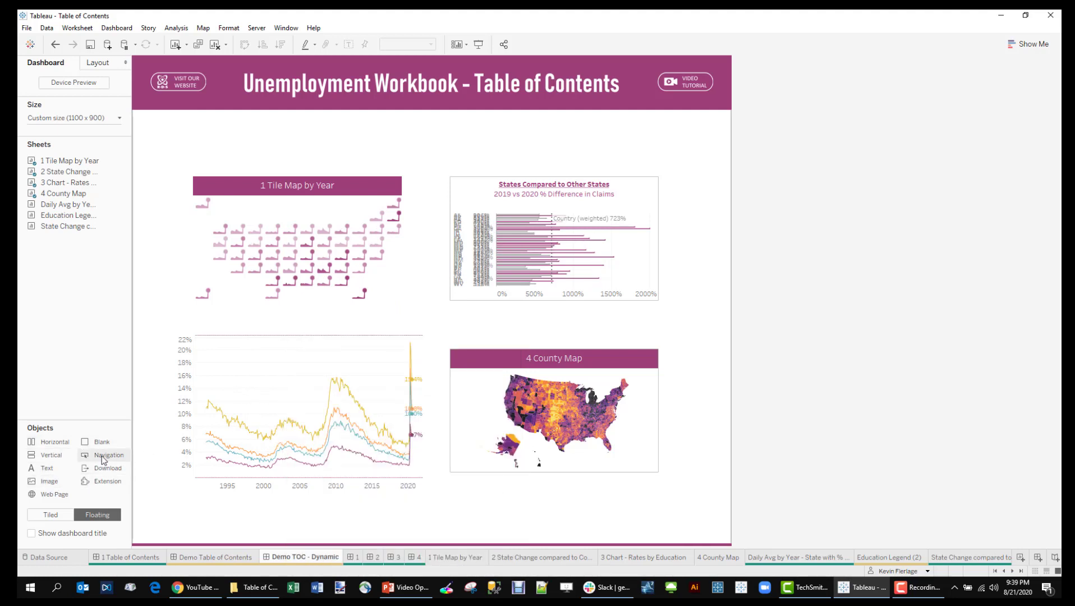
Float a Navigation button over the tile map, targeting sheet 1 as an image button, and browse for its image
drag(104, 459, 187, 161)
drag(275, 186, 429, 323)
click(435, 175)
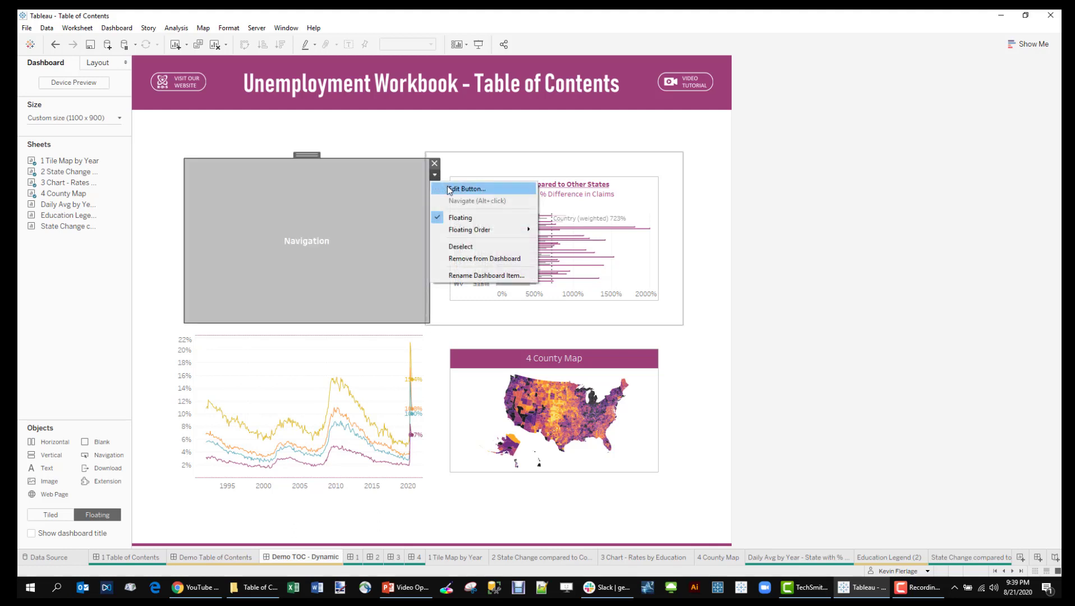
click(466, 189)
click(476, 192)
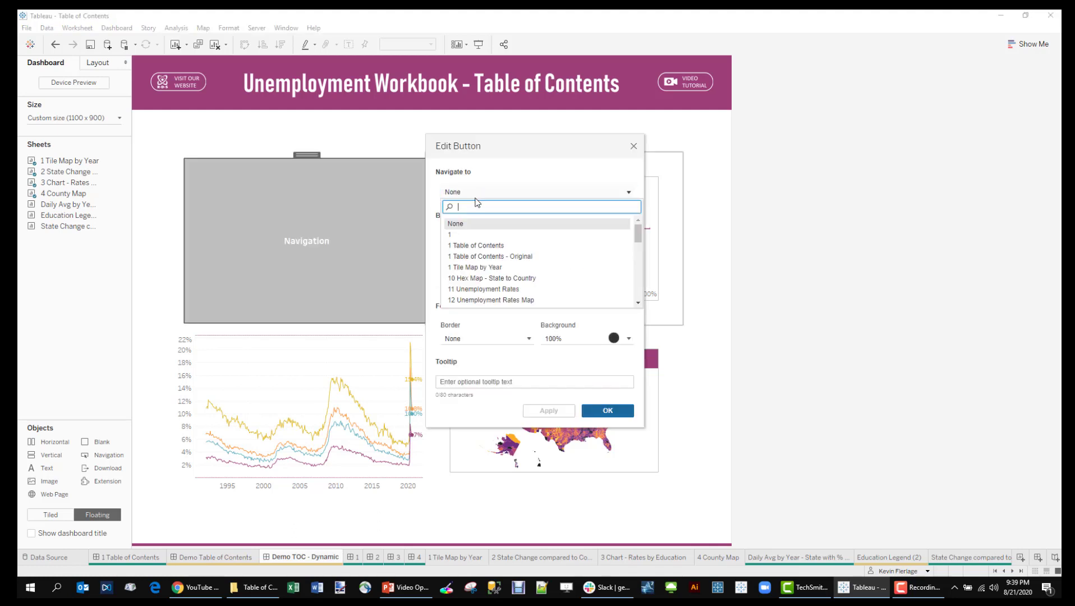
click(466, 235)
click(481, 236)
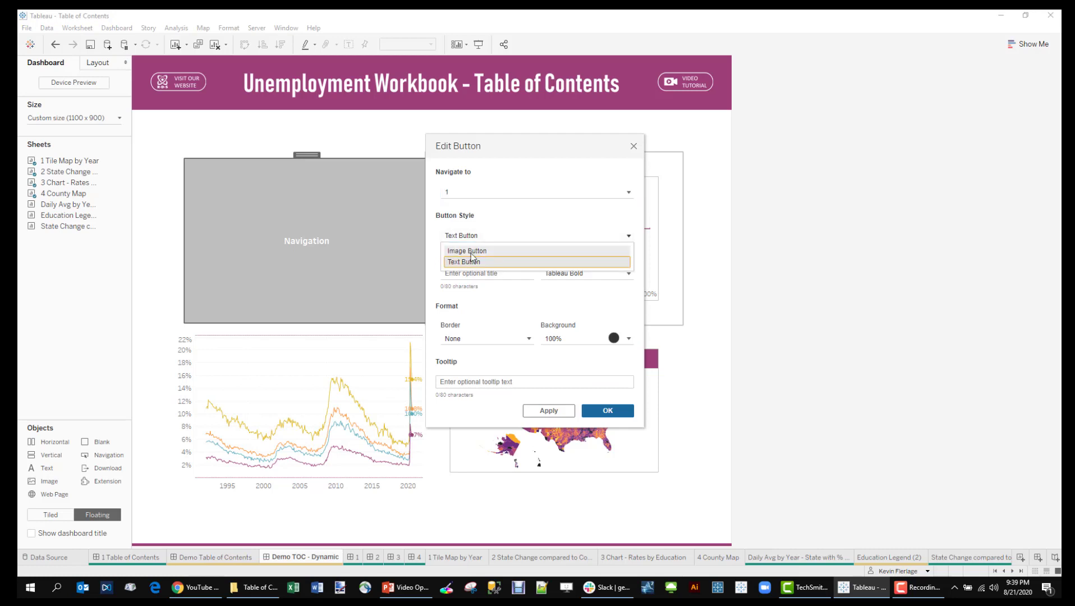
click(472, 251)
click(606, 286)
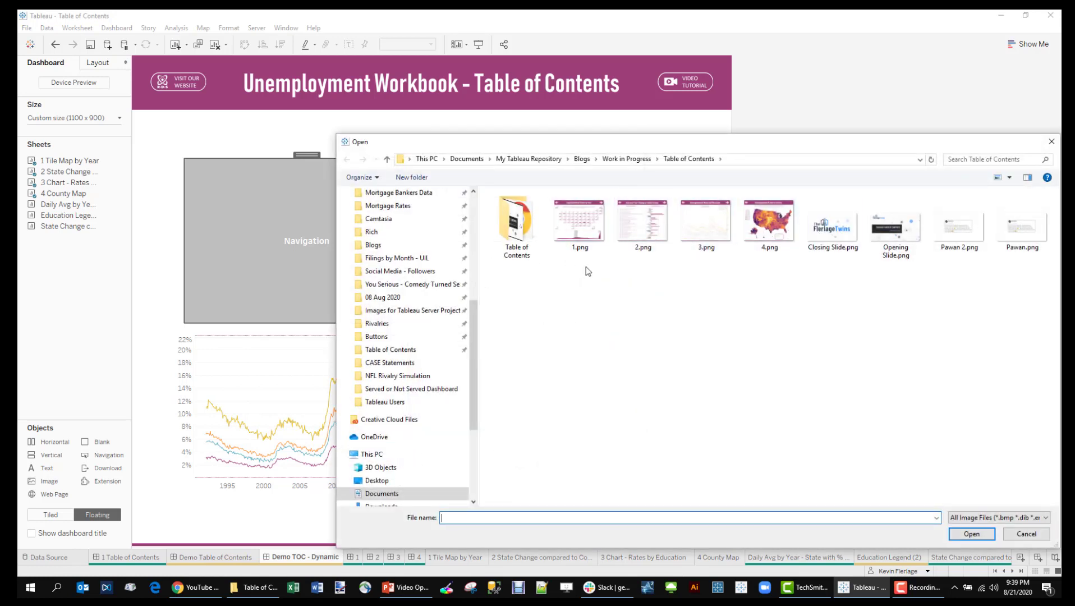
Use Shapes > Transparent > Transparent.png as the button image and confirm Edit Button
scroll(404, 270, up, 7)
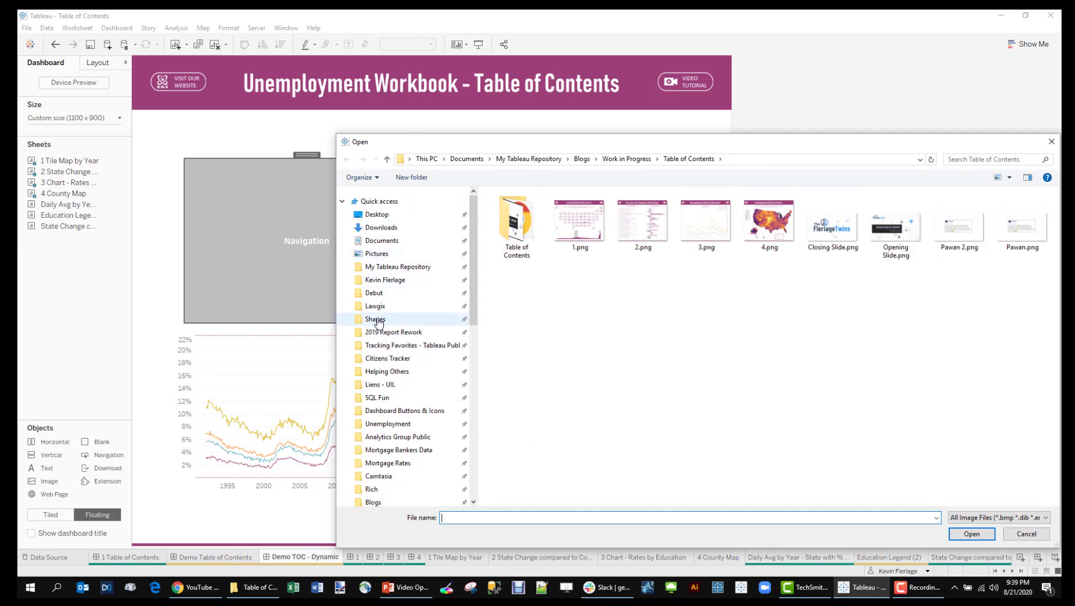
click(376, 319)
scroll(526, 309, down, 10)
click(526, 306)
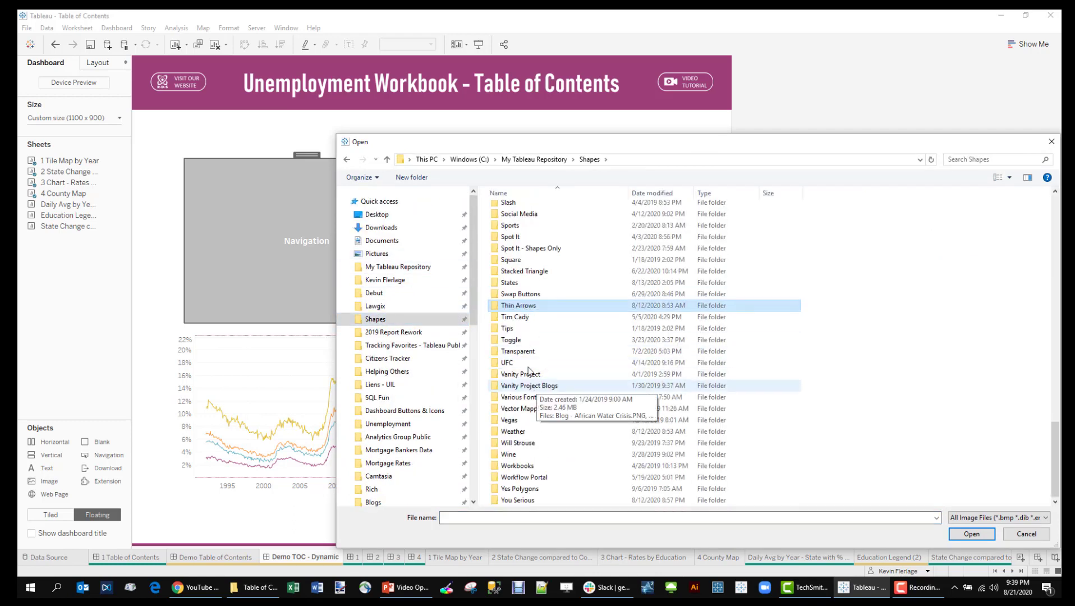
double_click(518, 352)
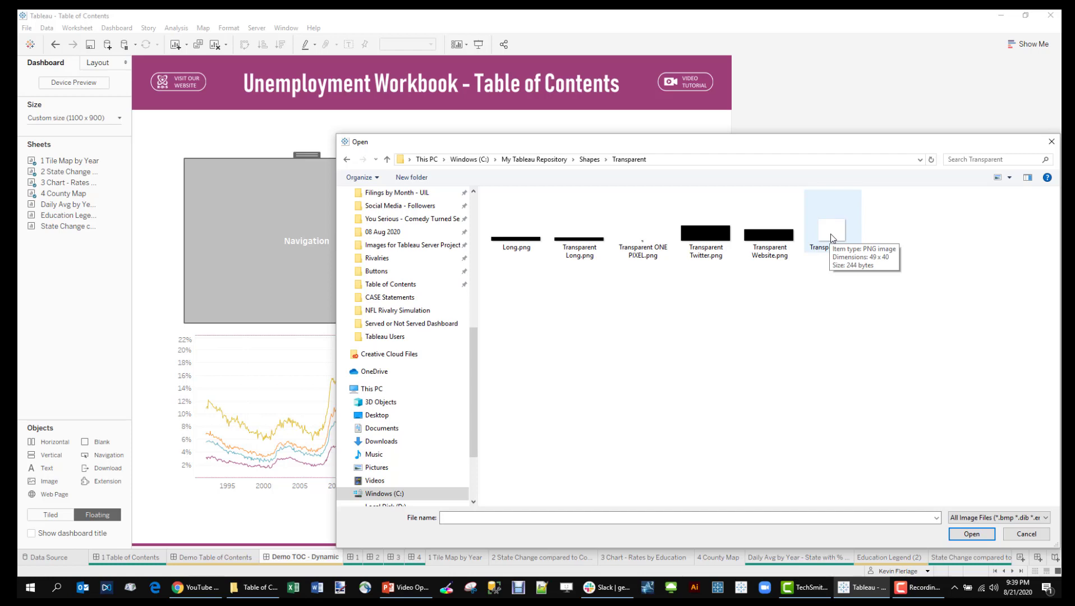
double_click(831, 236)
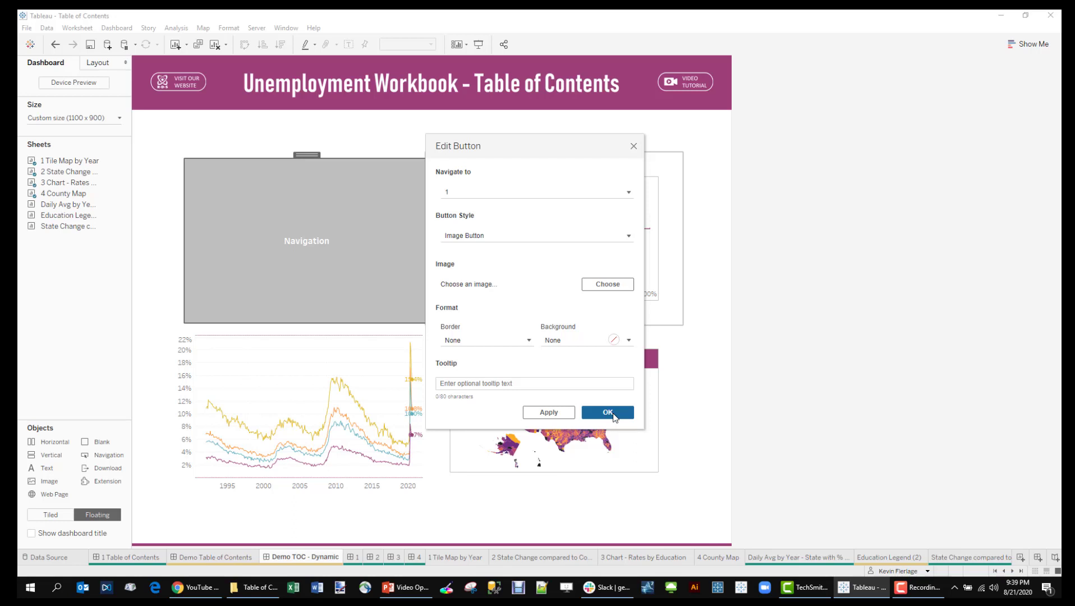
click(609, 413)
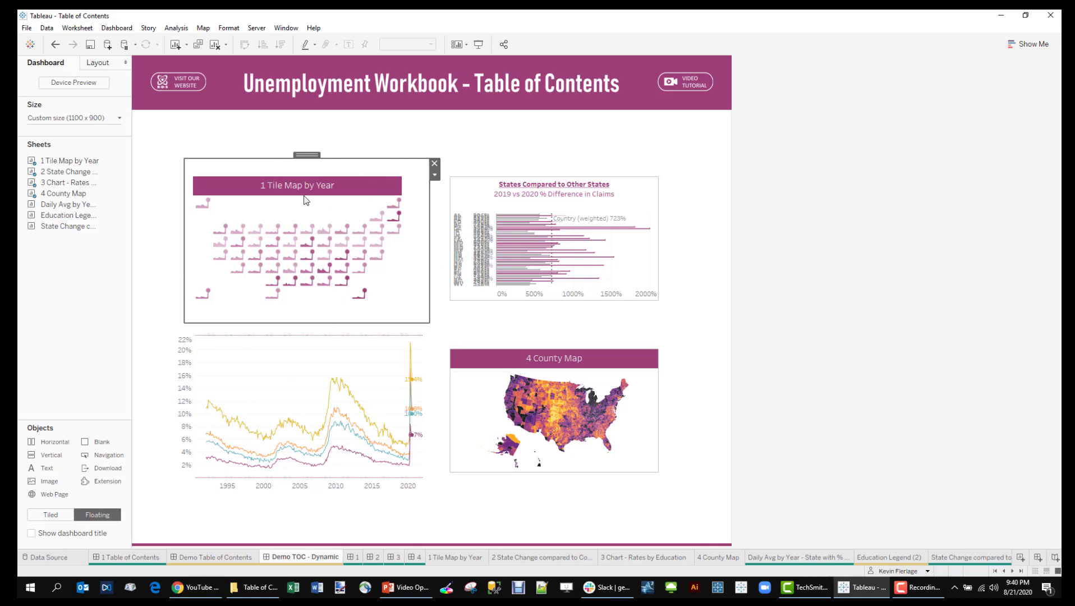
key(alt+Tab)
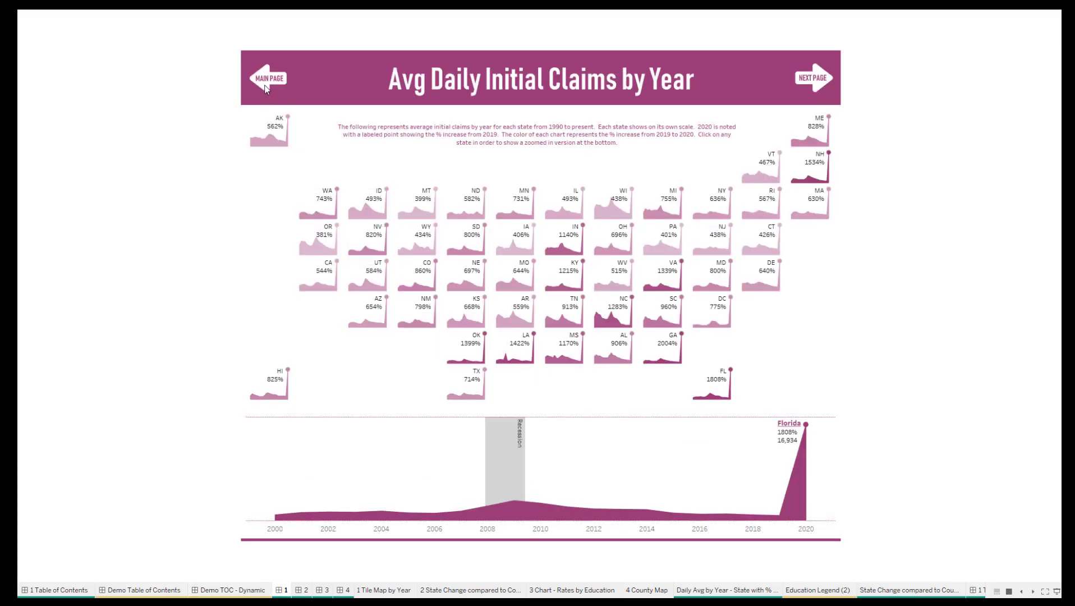
click(251, 590)
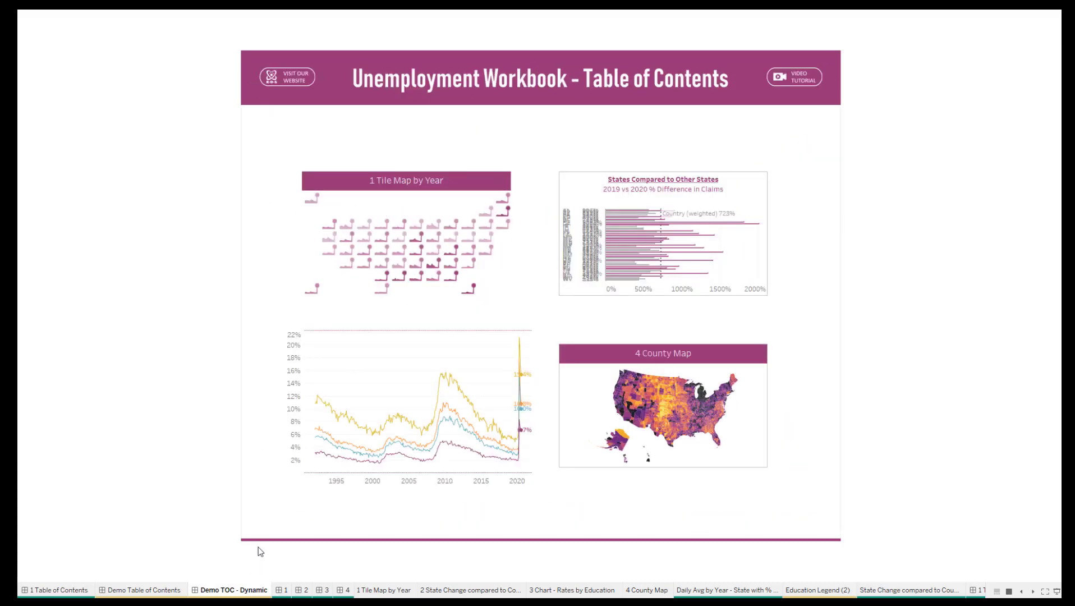
key(Escape)
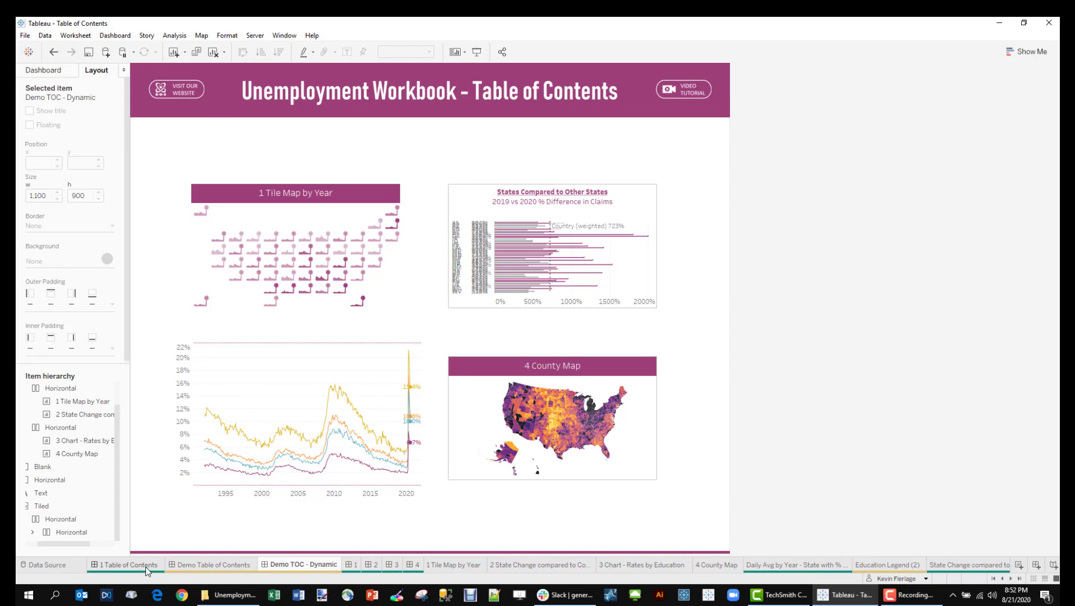
Switch to the 1 Table of Contents dashboard showing its grid of labelled chart thumbnail buttons
click(143, 565)
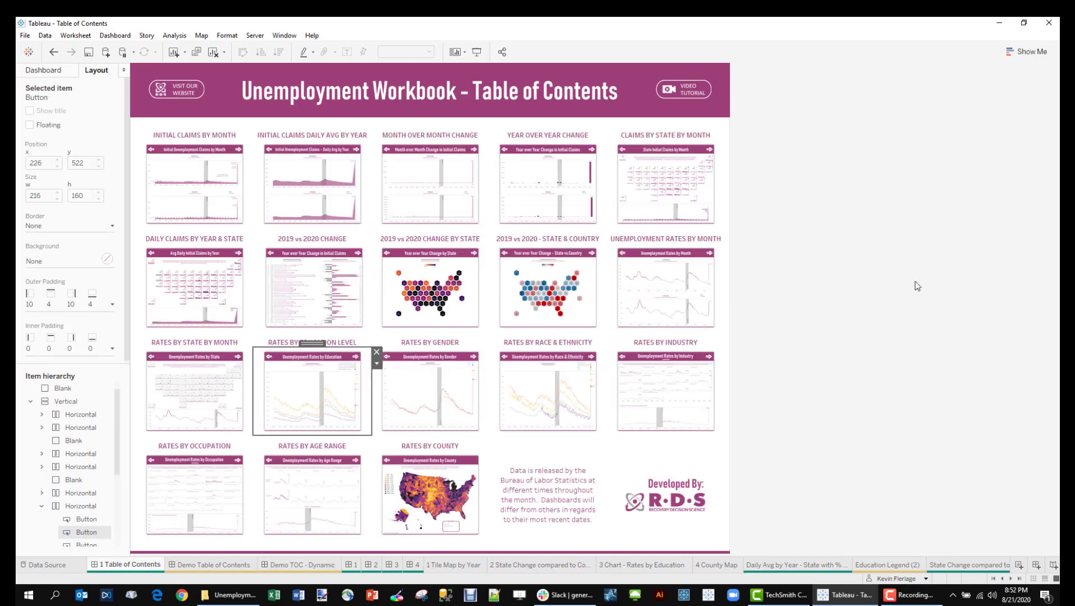